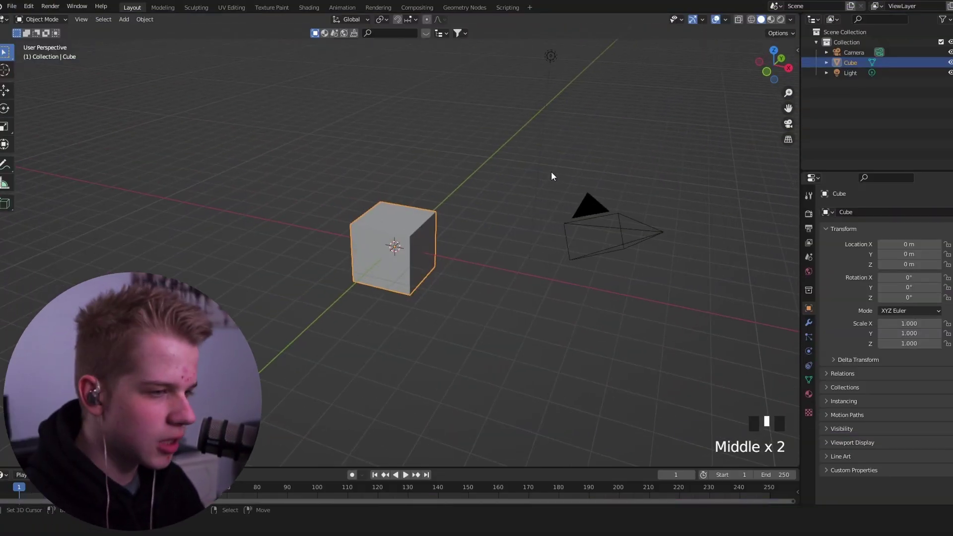
pyautogui.moveTo(546, 167); pyautogui.dragTo(516, 177, button='middle')
pyautogui.scroll(-5, 517, 176)
pyautogui.scroll(4, 564, 175)
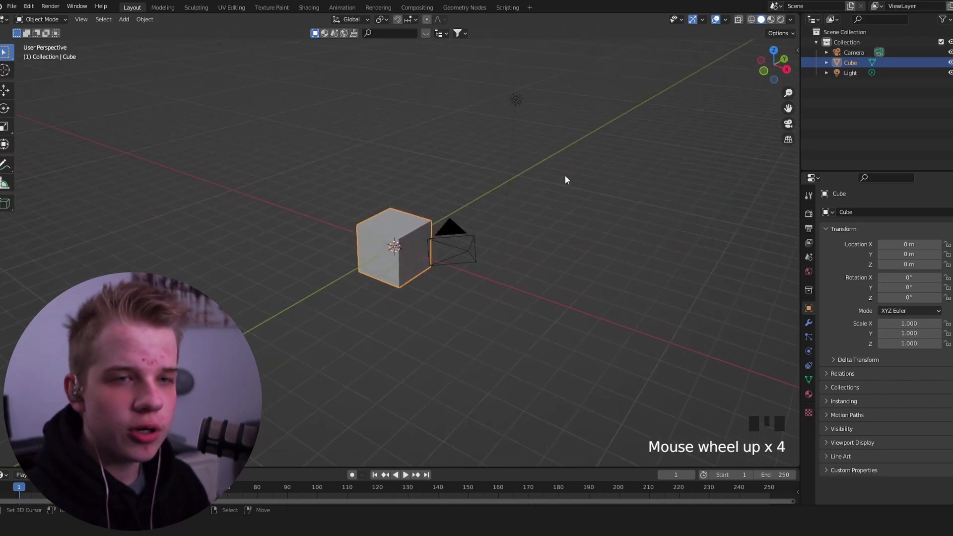
pyautogui.moveTo(483, 207); pyautogui.dragTo(374, 172, button='middle')
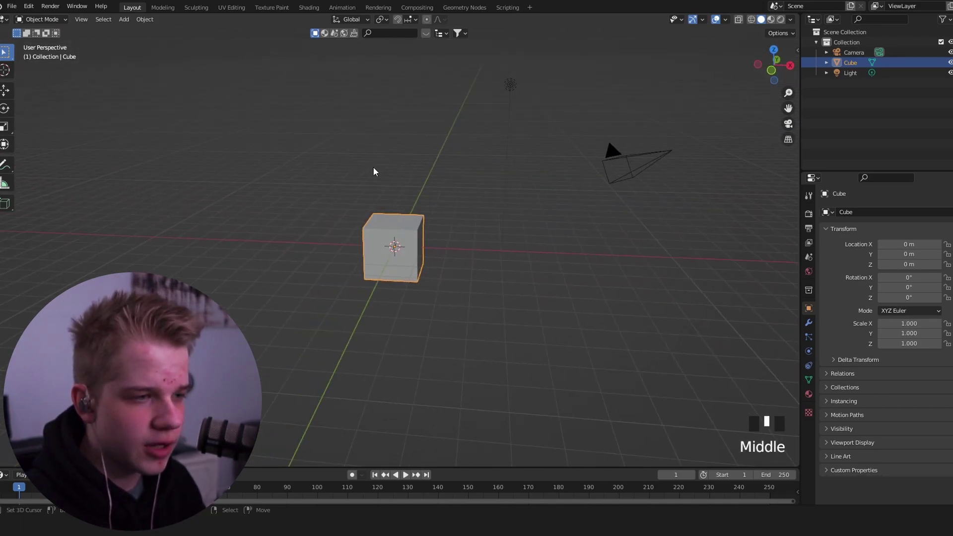
pyautogui.scroll(2, 438, 169)
# Switch to the front view and give the cube a level 2 Subdivision modifier
pyautogui.press('`')
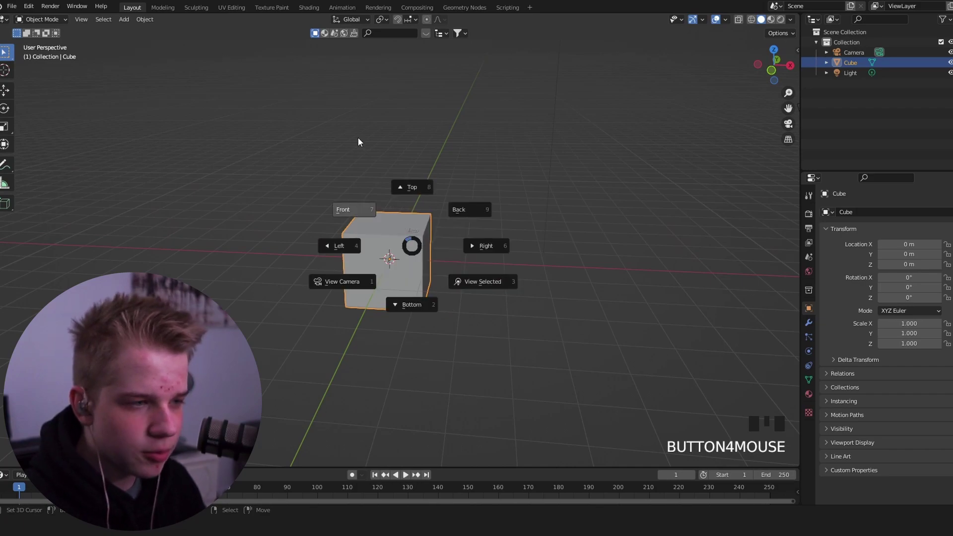
pyautogui.click(358, 138)
pyautogui.keyDown('shift'); pyautogui.moveTo(358, 153); pyautogui.dragTo(443, 251, button='middle'); pyautogui.keyUp('shift')
pyautogui.scroll(1, 428, 254)
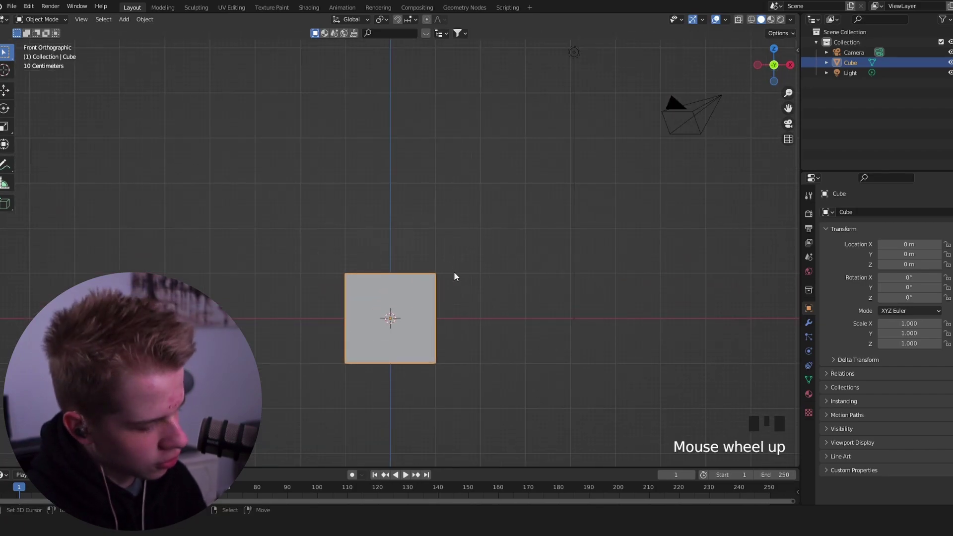
pyautogui.hotkey('ctrl', '2')
pyautogui.keyDown('shift'); pyautogui.moveTo(458, 299); pyautogui.dragTo(340, 187, button='middle'); pyautogui.keyUp('shift')
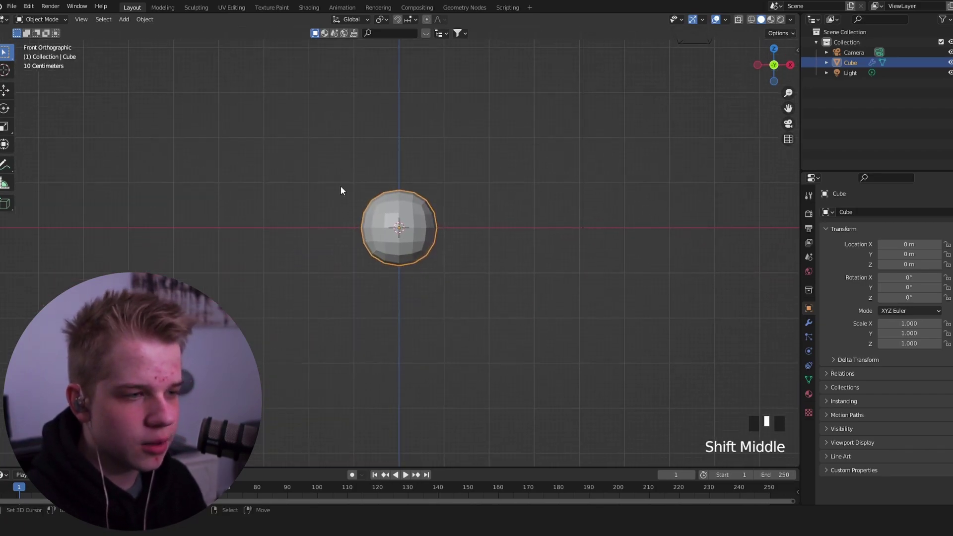
pyautogui.keyDown('shift'); pyautogui.moveTo(475, 252); pyautogui.dragTo(476, 288, button='middle'); pyautogui.keyUp('shift')
pyautogui.scroll(2, 513, 262)
pyautogui.moveTo(533, 318)
pyautogui.keyDown('shift'); pyautogui.mouseDown(button='middle')
pyautogui.moveTo(541, 323)
pyautogui.moveTo(536, 304)
pyautogui.mouseUp(button='middle'); pyautogui.keyUp('shift')
# Edit the cube in wireframe and move its top vertices down about 0.55 m and about 0.1 m toward negative X
pyautogui.press('Tab')
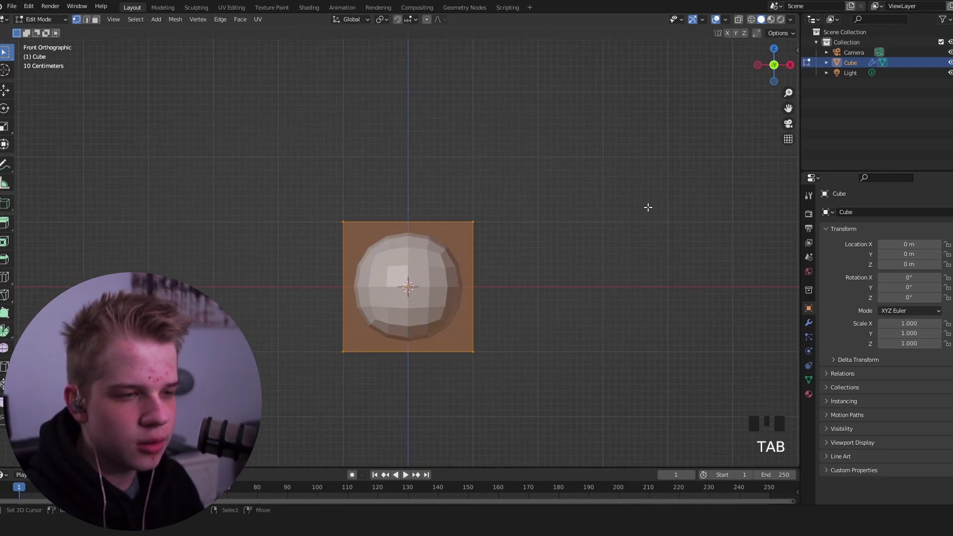
pyautogui.press('z')
pyautogui.click(513, 211)
pyautogui.moveTo(212, 288); pyautogui.dragTo(612, 131)
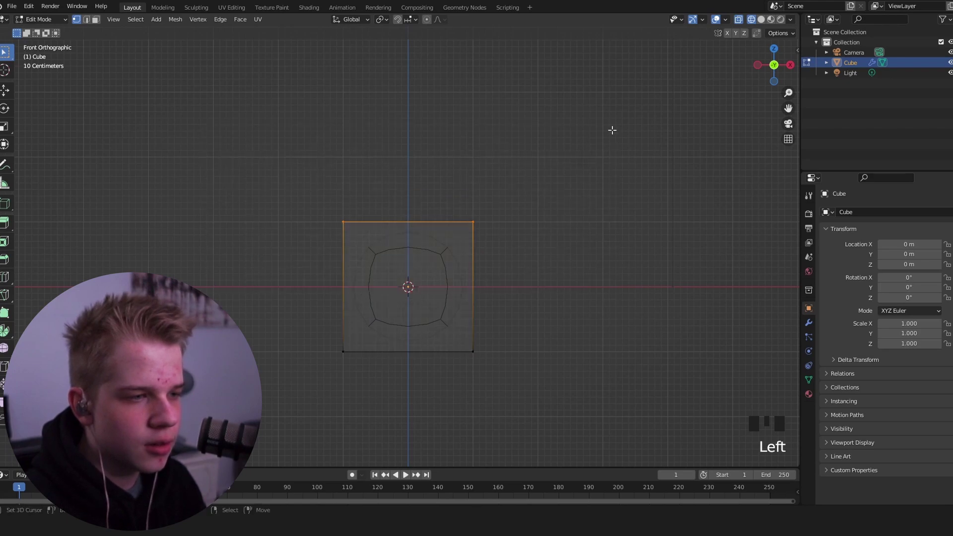
pyautogui.press('g')
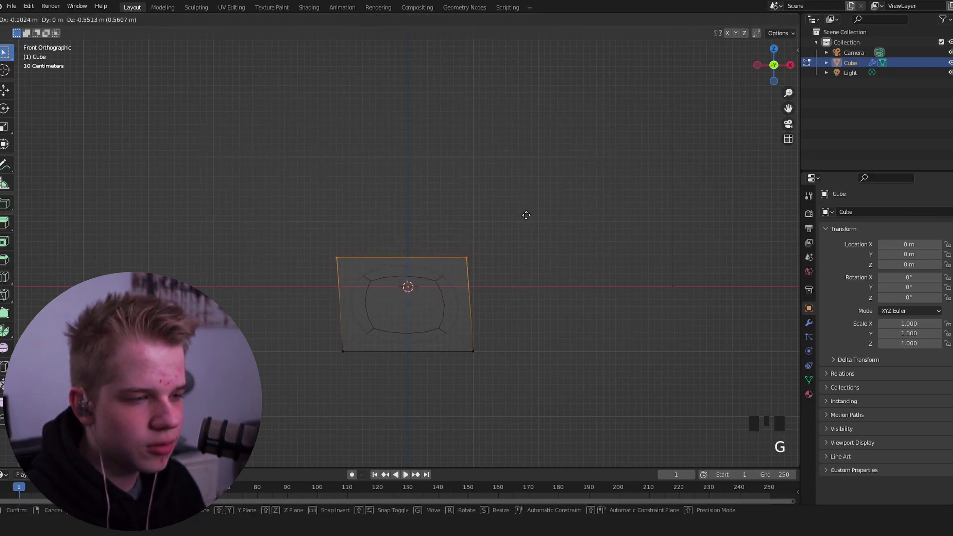
pyautogui.click(526, 215)
# Extrude the top vertices upward, tilt the new section, and scale it narrower
pyautogui.moveTo(215, 325); pyautogui.dragTo(666, 156)
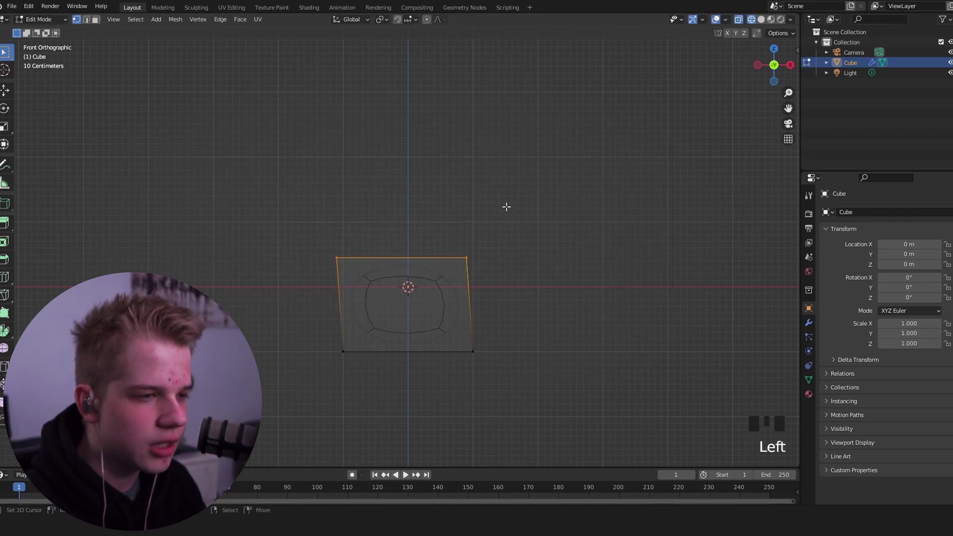
pyautogui.moveTo(232, 317); pyautogui.dragTo(615, 177)
pyautogui.press('e')
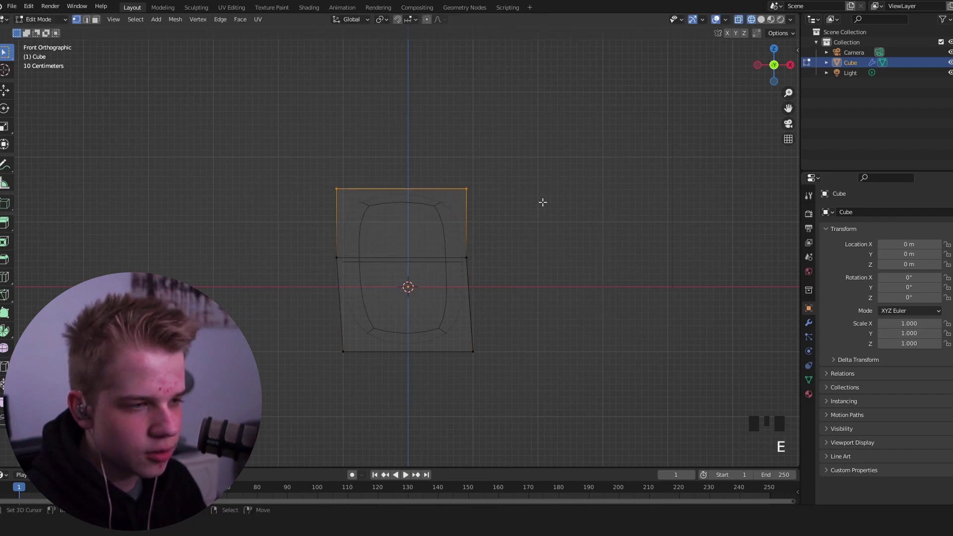
pyautogui.press('r')
pyautogui.press('s')
pyautogui.click(502, 238)
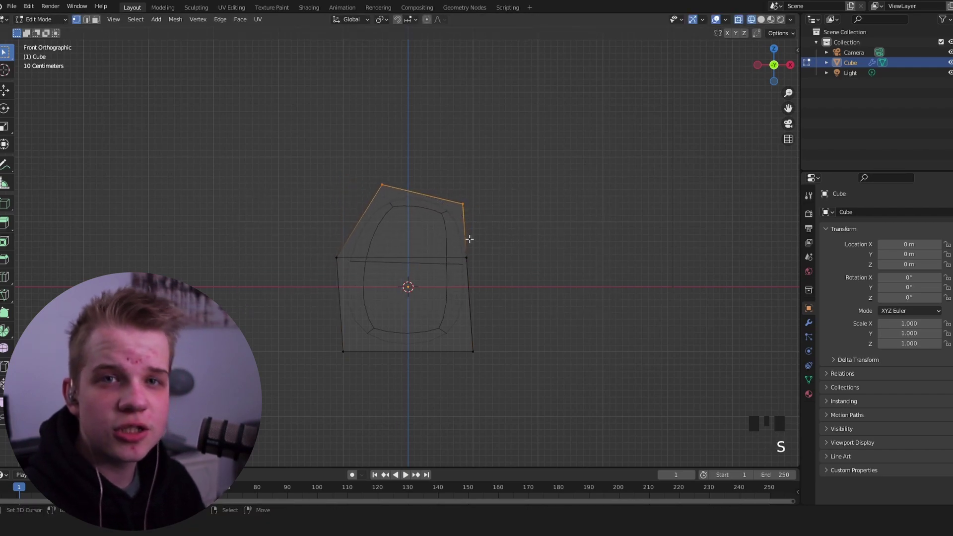
# Extrude a second section upward, rotate and shrink it into a pointed tip, and reposition it
pyautogui.press('e')
pyautogui.click(543, 158)
pyautogui.press('r')
pyautogui.click(517, 117)
pyautogui.press('s')
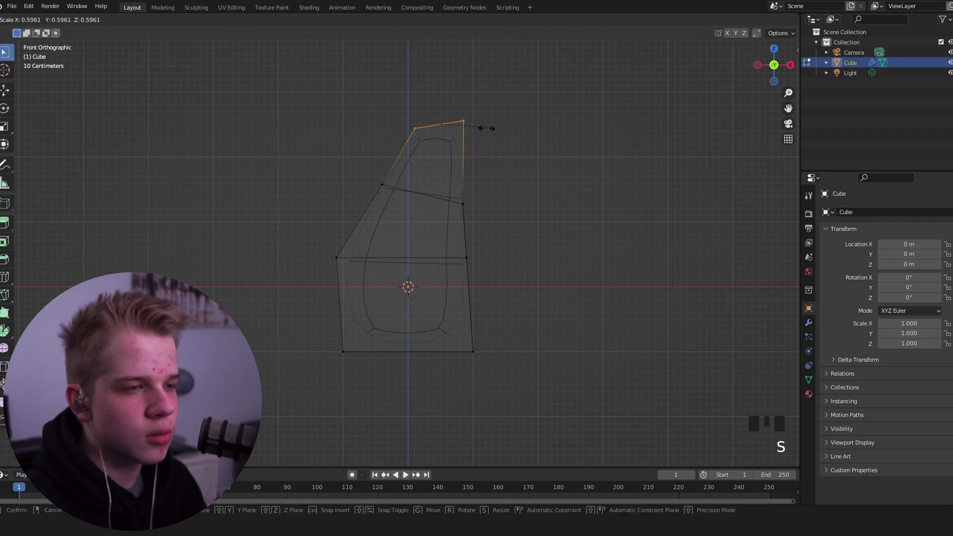
pyautogui.click(468, 132)
pyautogui.press('g')
pyautogui.click(459, 124)
# Check the shape in object mode, return to front wireframe editing, and reposition the vertex ring below the tip
pyautogui.press('Tab')
pyautogui.moveTo(449, 133)
pyautogui.mouseDown(button='middle')
pyautogui.moveTo(585, 190)
pyautogui.moveTo(457, 197)
pyautogui.moveTo(507, 190)
pyautogui.mouseUp(button='middle')
pyautogui.press('KP_1')
pyautogui.press('Tab')
pyautogui.press('z')
pyautogui.moveTo(362, 239); pyautogui.dragTo(509, 168)
pyautogui.press('g')
pyautogui.click(507, 204)
# Reposition the lowest inner edge loop and enlarge it by a factor of about 1.16 to widen the base
pyautogui.keyDown('alt'); pyautogui.keyDown('shift'); pyautogui.rightClick(416, 253); pyautogui.keyUp('shift'); pyautogui.keyUp('alt')
pyautogui.press('g')
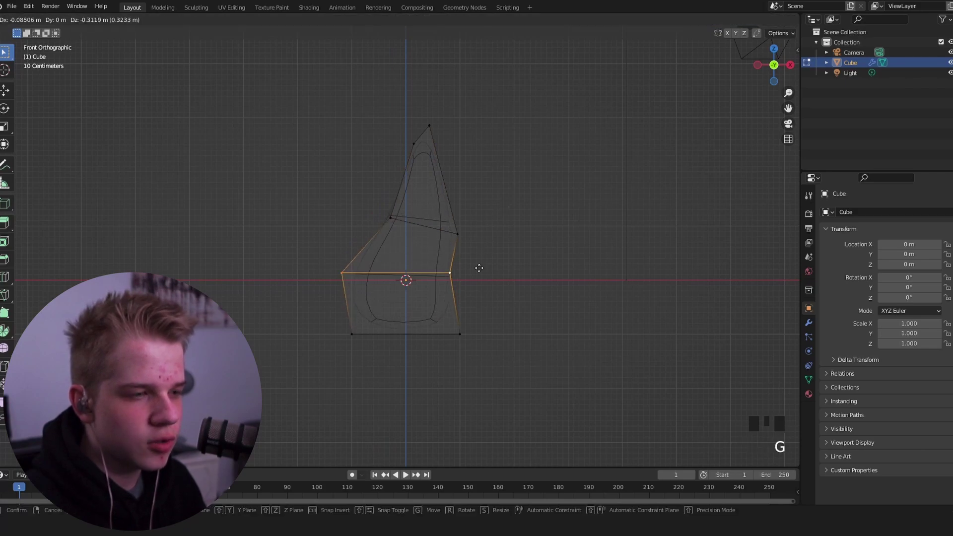
pyautogui.click(476, 272)
pyautogui.press('Tab')
pyautogui.hotkey('shift', 'z')
pyautogui.press('Tab')
pyautogui.press('g')
pyautogui.click(511, 276)
pyautogui.press('s')
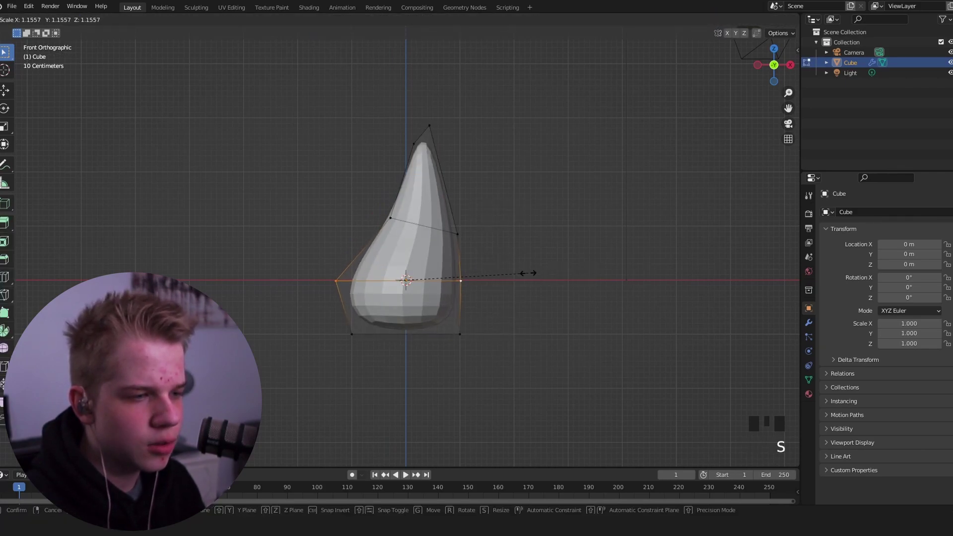
pyautogui.click(526, 275)
# From the right view, select all the tip vertices, rotate them, and move them so the tip leans to one side
pyautogui.press('Tab')
pyautogui.moveTo(502, 267); pyautogui.dragTo(415, 270, button='middle')
pyautogui.press('`')
pyautogui.press('Tab')
pyautogui.scroll(3, 452, 252)
pyautogui.press('z')
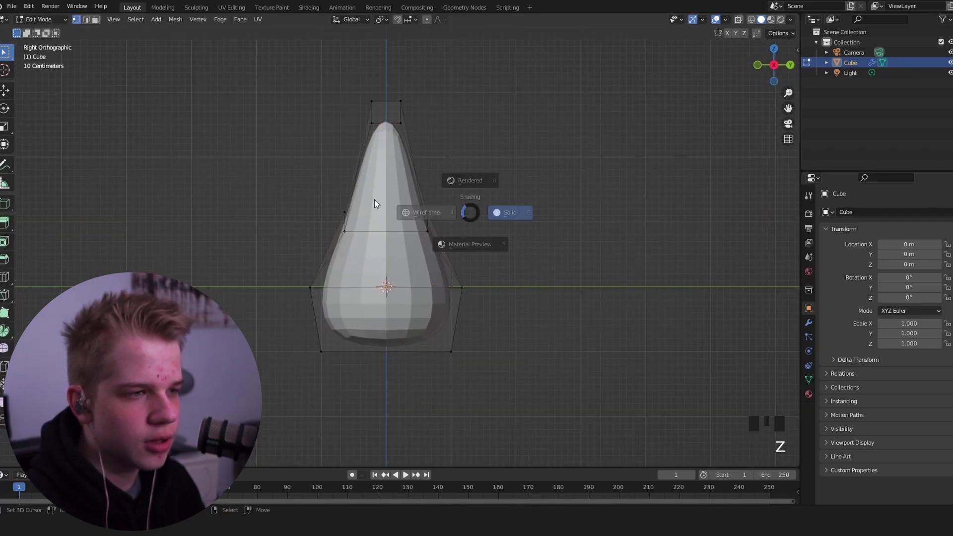
pyautogui.moveTo(336, 151); pyautogui.dragTo(464, 73)
pyautogui.press('z')
pyautogui.press('r')
pyautogui.click(543, 112)
pyautogui.press('g')
pyautogui.click(522, 124)
# Select the edge loop below the tip, shift and tilt it to smooth the bend, and return to object mode
pyautogui.hotkey('alt', 'a')
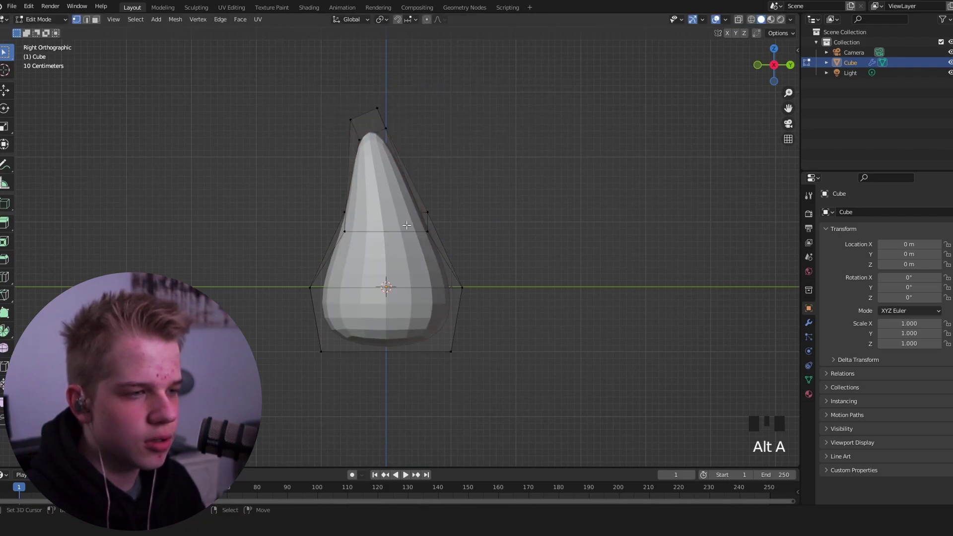
pyautogui.keyDown('alt'); pyautogui.click(427, 228); pyautogui.keyUp('alt')
pyautogui.press('g')
pyautogui.click(474, 227)
pyautogui.press('r')
pyautogui.click(475, 222)
pyautogui.press('g')
pyautogui.click(461, 224)
pyautogui.press('Tab')
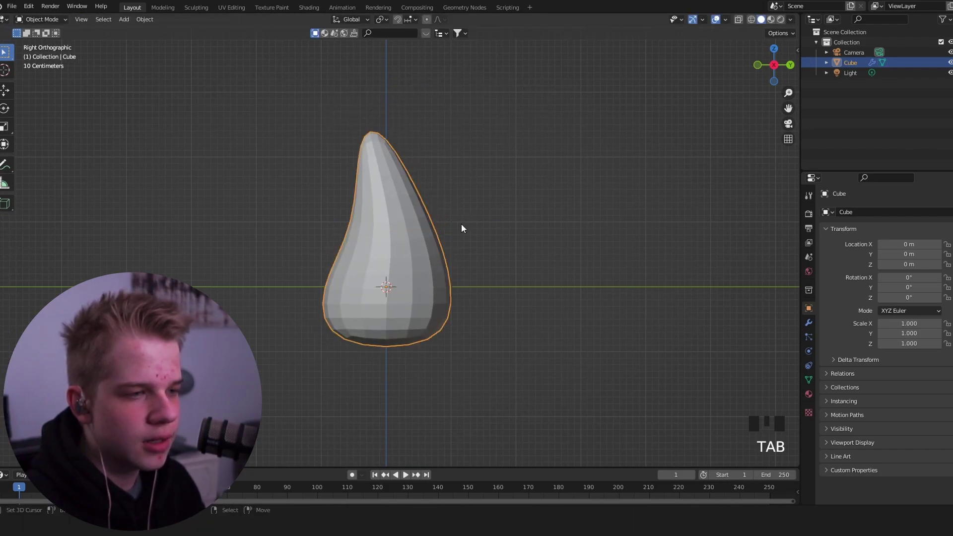
pyautogui.moveTo(461, 225); pyautogui.dragTo(427, 262, button='middle')
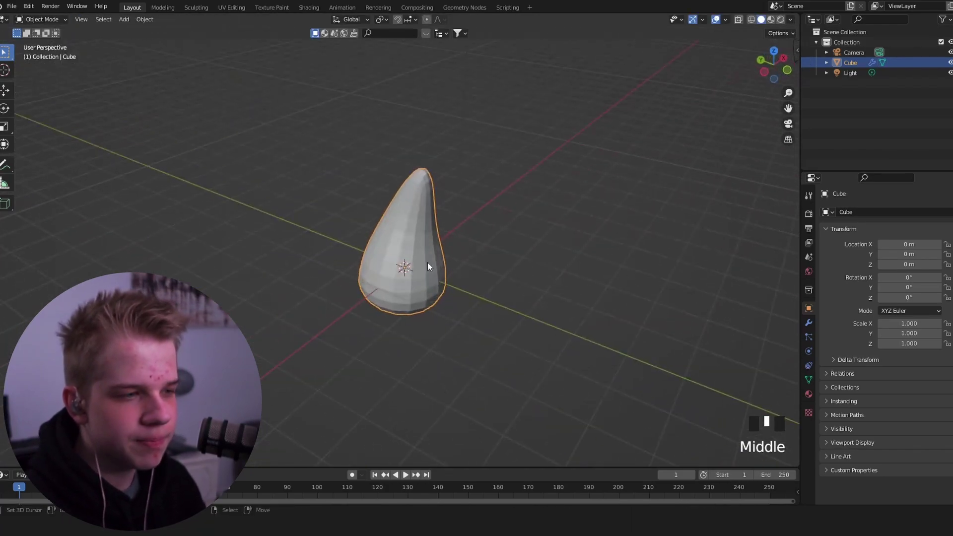
# Add a Displace modifier to the mesh below its Subdivision modifier
pyautogui.click(809, 322)
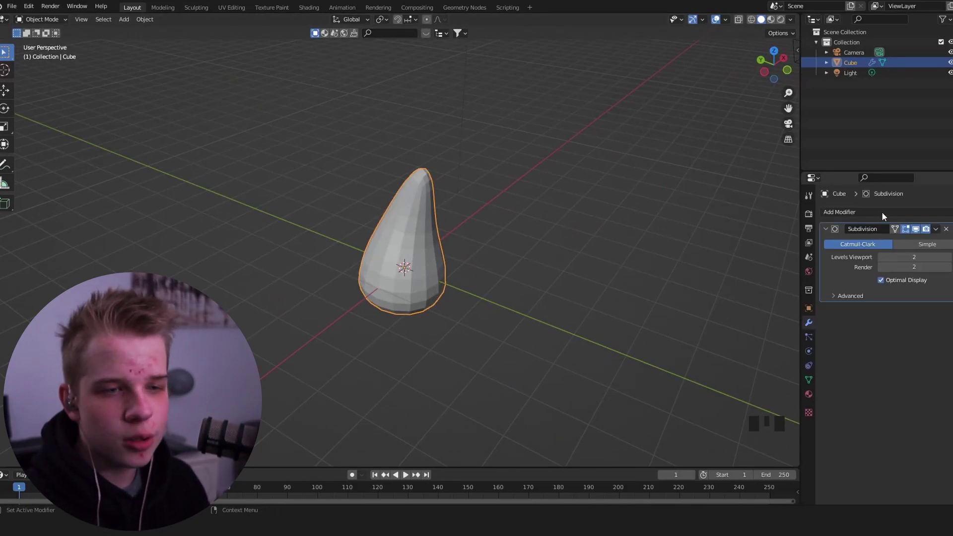
pyautogui.click(869, 213)
pyautogui.click(855, 275)
pyautogui.moveTo(618, 273); pyautogui.dragTo(548, 232, button='middle')
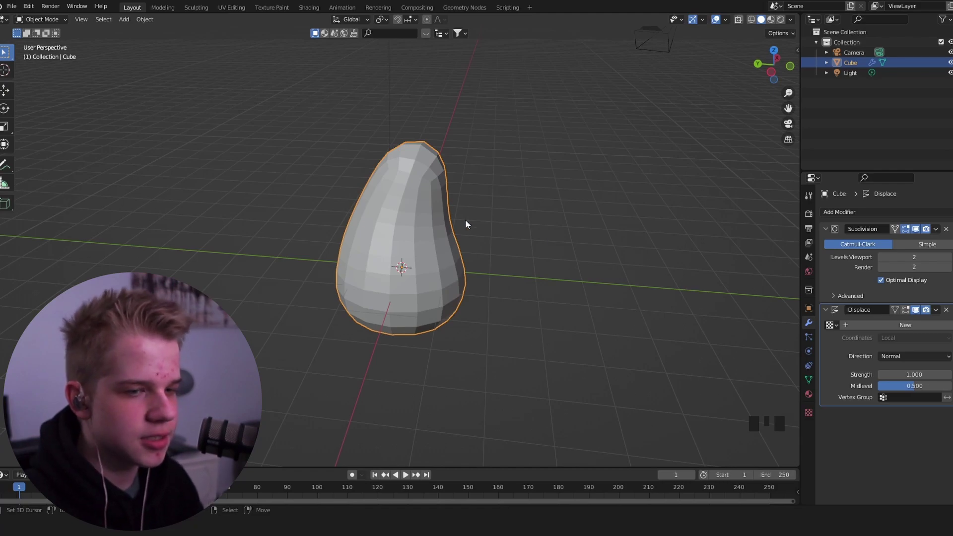
# Create a new texture for the Displace modifier and set its texture coordinates to Object
pyautogui.click(901, 326)
pyautogui.click(897, 337)
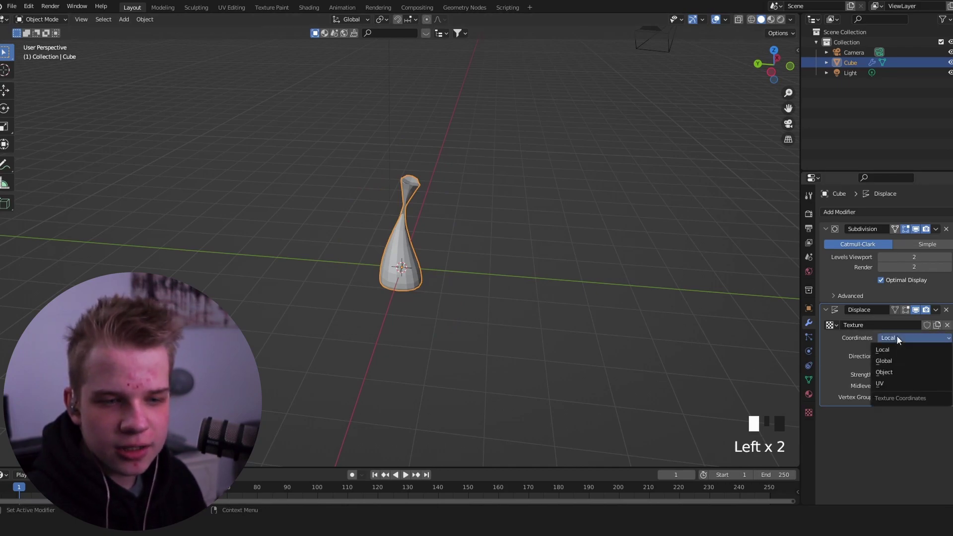
pyautogui.click(896, 371)
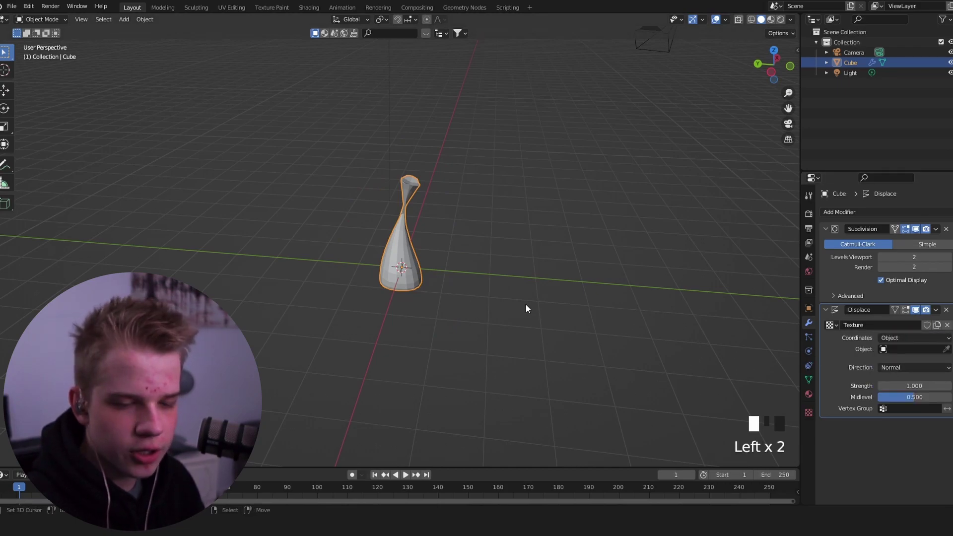
pyautogui.scroll(6, 526, 308)
pyautogui.scroll(-4, 604, 367)
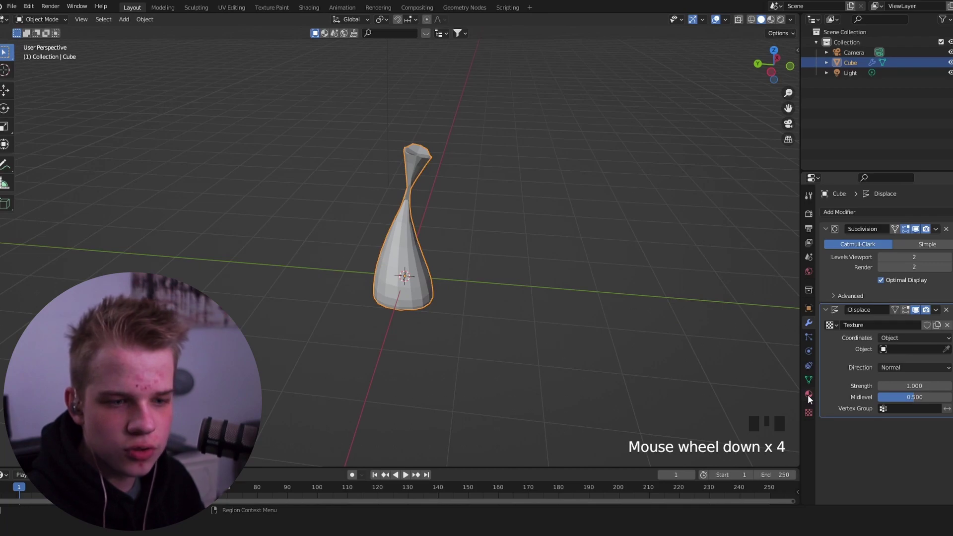
# Change the displacement texture's type to Clouds and inspect the displaced mesh
pyautogui.click(809, 412)
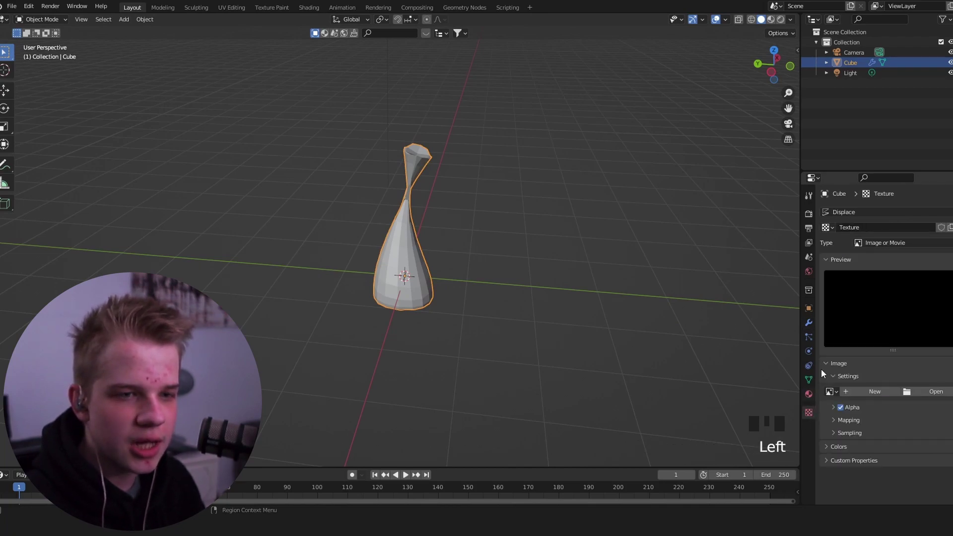
pyautogui.click(879, 242)
pyautogui.click(867, 275)
pyautogui.scroll(4, 430, 257)
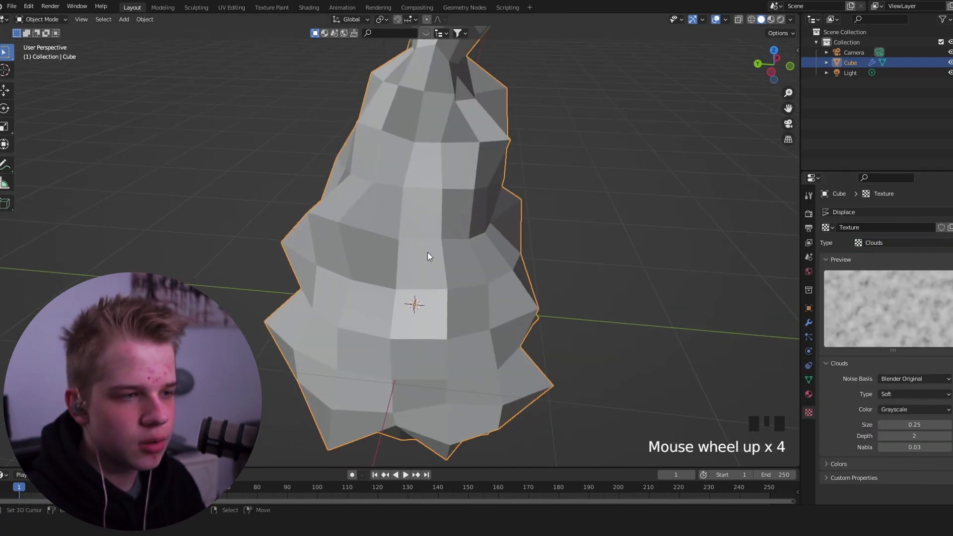
pyautogui.moveTo(430, 257); pyautogui.dragTo(476, 227, button='middle')
pyautogui.scroll(-2, 481, 231)
pyautogui.moveTo(439, 270); pyautogui.dragTo(436, 206, button='middle')
# Preview playback briefly, return to frame 1, and set the Clouds texture size to 1.37
pyautogui.press('space')
pyautogui.press('space')
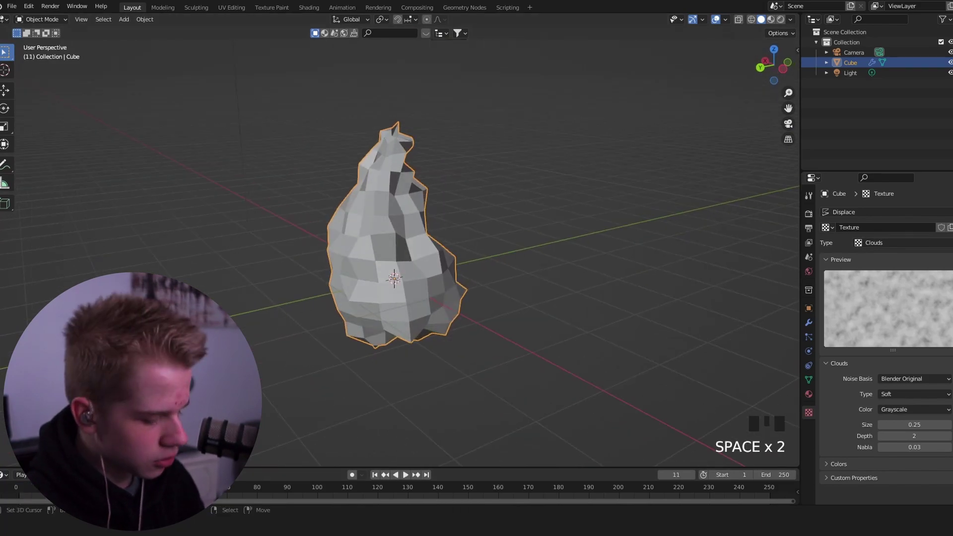
pyautogui.hotkey('shift', 'Left')
pyautogui.moveTo(914, 425)
pyautogui.mouseDown()
pyautogui.moveTo(946, 425)
pyautogui.moveTo(903, 425)
pyautogui.moveTo(920, 425)
pyautogui.mouseUp()
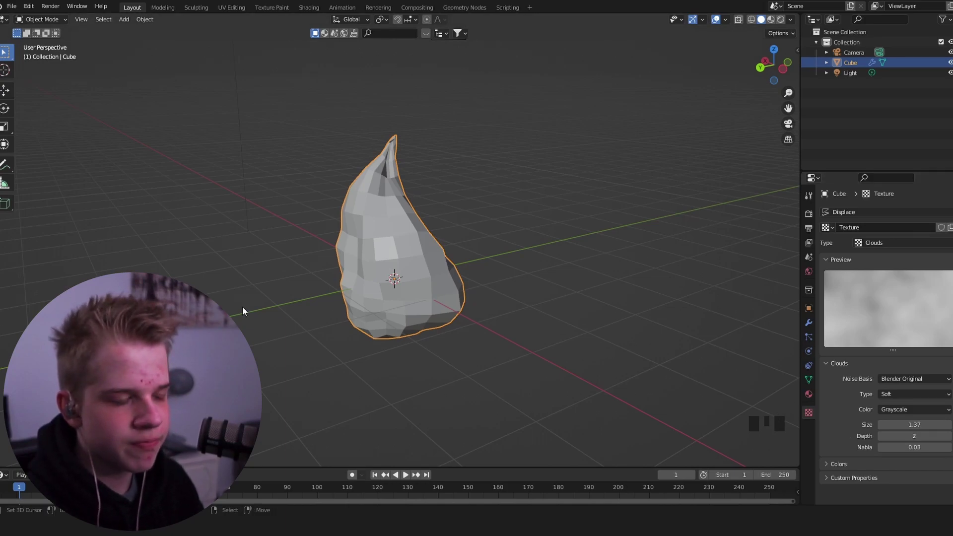
# Add an empty and move it about 3.57 m along the negative Y axis, beside the mesh
pyautogui.hotkey('shift', 'a')
pyautogui.moveTo(329, 295)
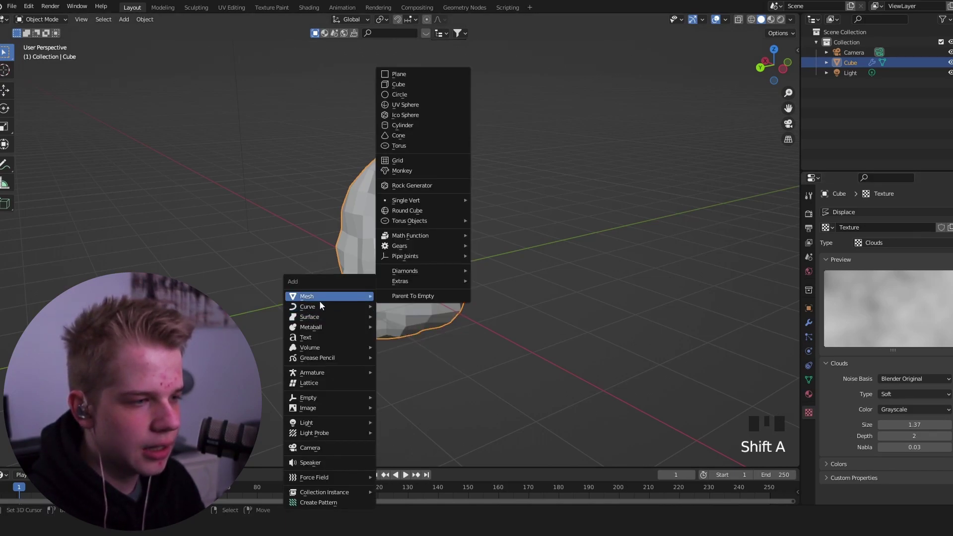
pyautogui.click(417, 396)
pyautogui.moveTo(417, 396); pyautogui.dragTo(464, 343, button='middle')
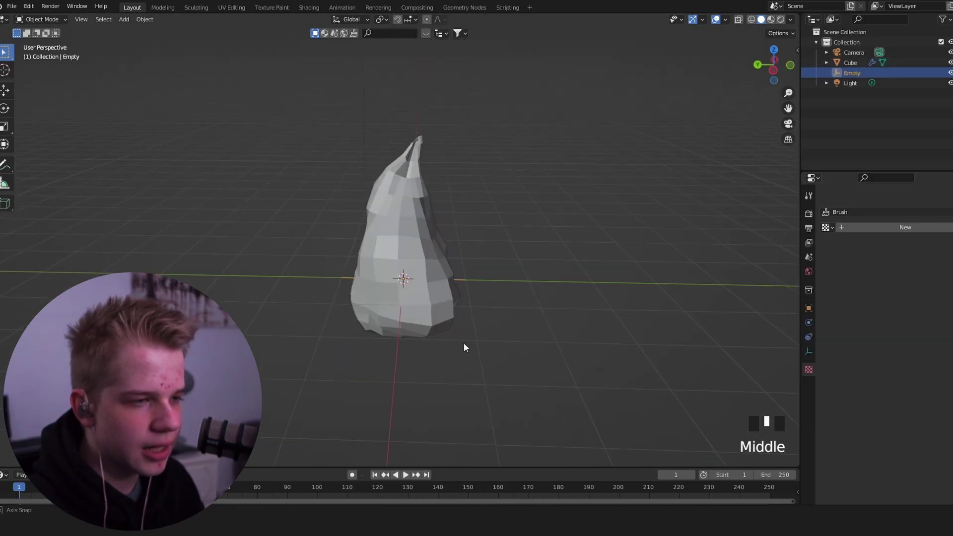
pyautogui.scroll(-2, 448, 340)
pyautogui.press('g')
pyautogui.press('x')
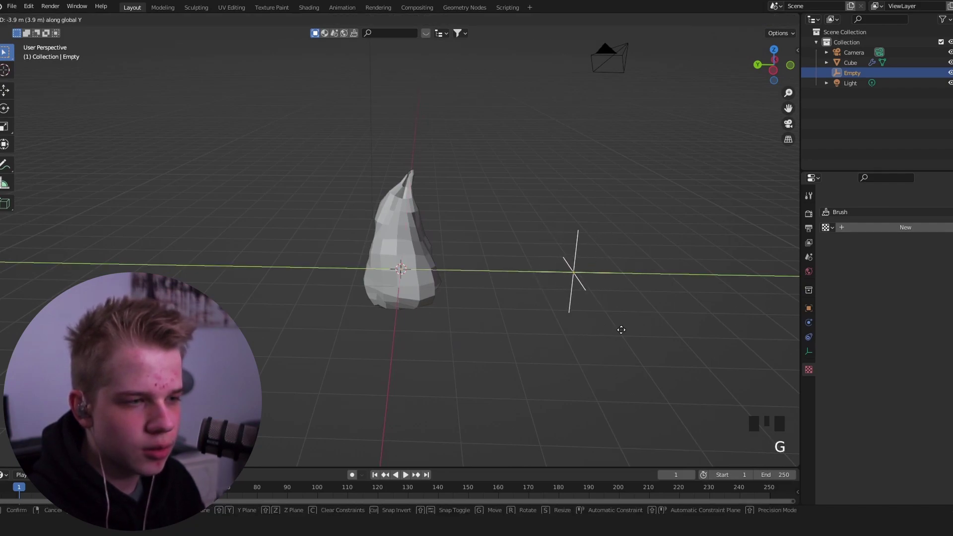
pyautogui.click(595, 328)
# Select the mesh and set the Displace modifier's coordinate object to Empty
pyautogui.rightClick(395, 279)
pyautogui.scroll(2, 556, 326)
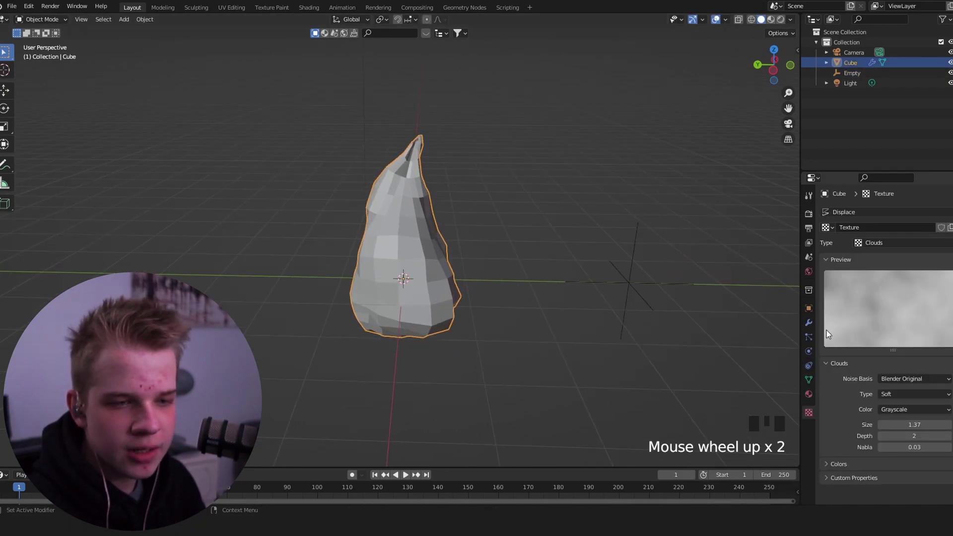
pyautogui.click(809, 322)
pyautogui.click(912, 349)
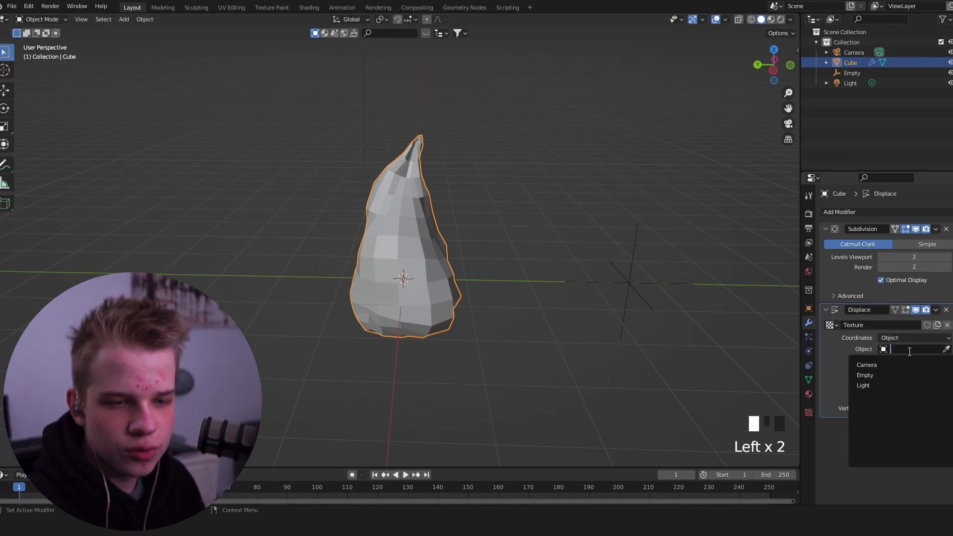
pyautogui.click(876, 377)
pyautogui.moveTo(621, 341); pyautogui.dragTo(576, 315, button='middle')
# Preview playback briefly, select the empty, and return the timeline to frame 1
pyautogui.press('space')
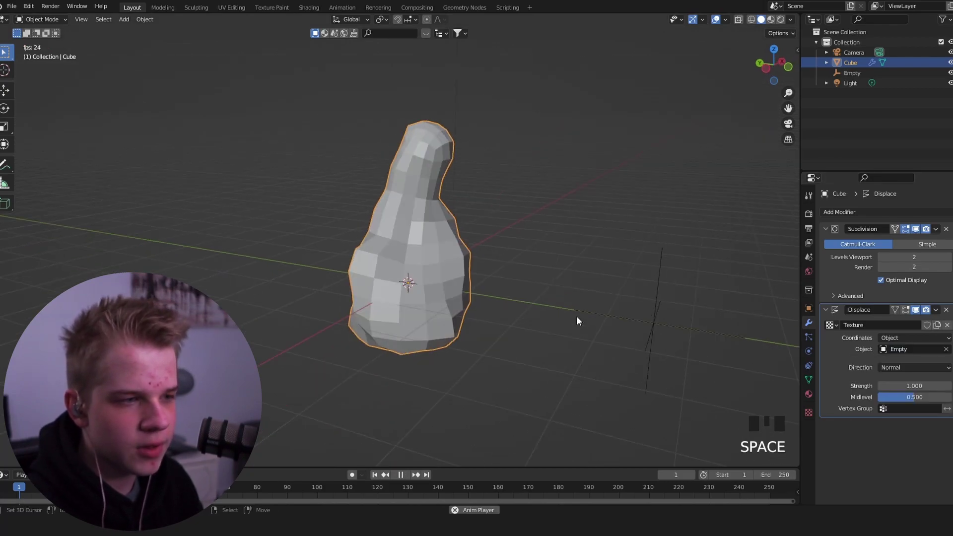
pyautogui.press('space')
pyautogui.rightClick(693, 318)
pyautogui.rightClick(624, 325)
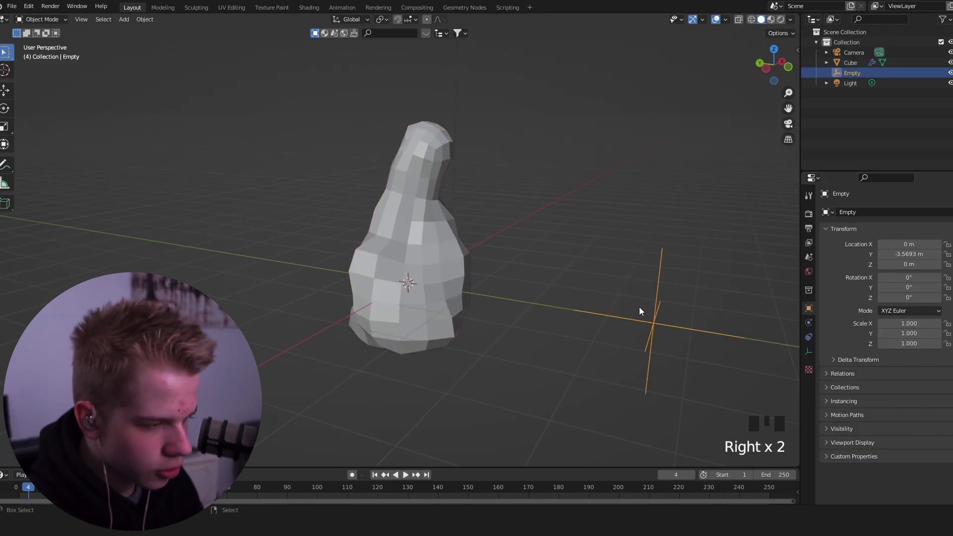
pyautogui.hotkey('shift', 'Left')
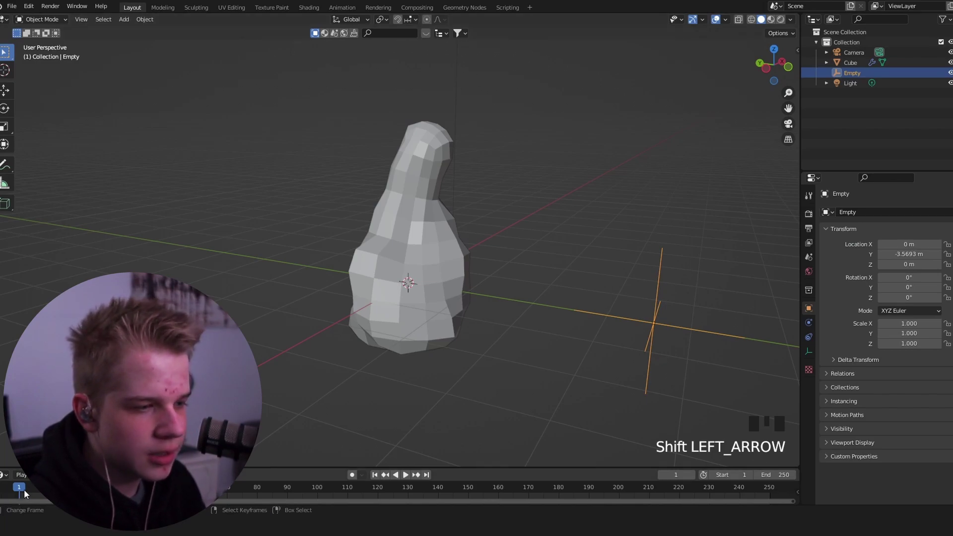
# Insert a rotation keyframe on the empty at frame 1
pyautogui.click(376, 475)
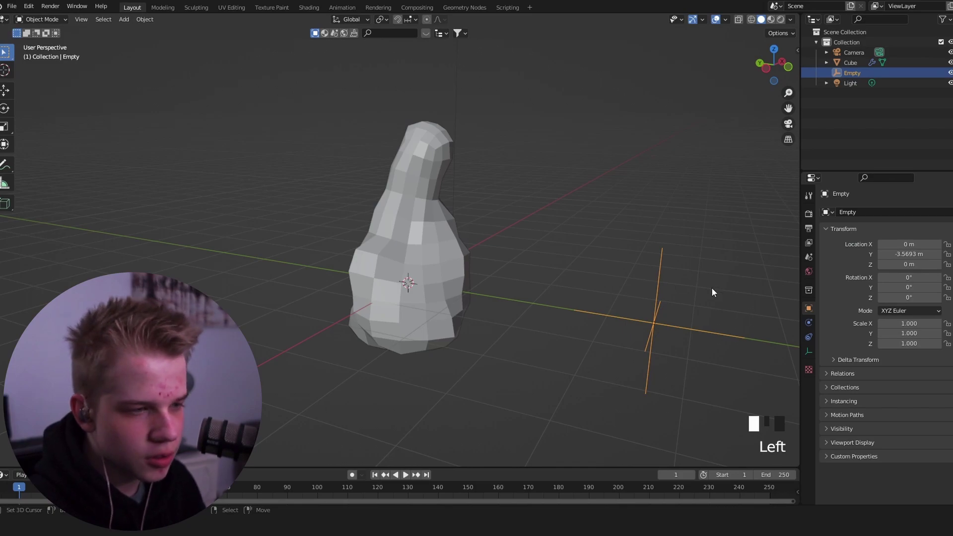
pyautogui.moveTo(711, 287); pyautogui.dragTo(618, 266, button='middle')
pyautogui.press('i')
pyautogui.click(546, 278)
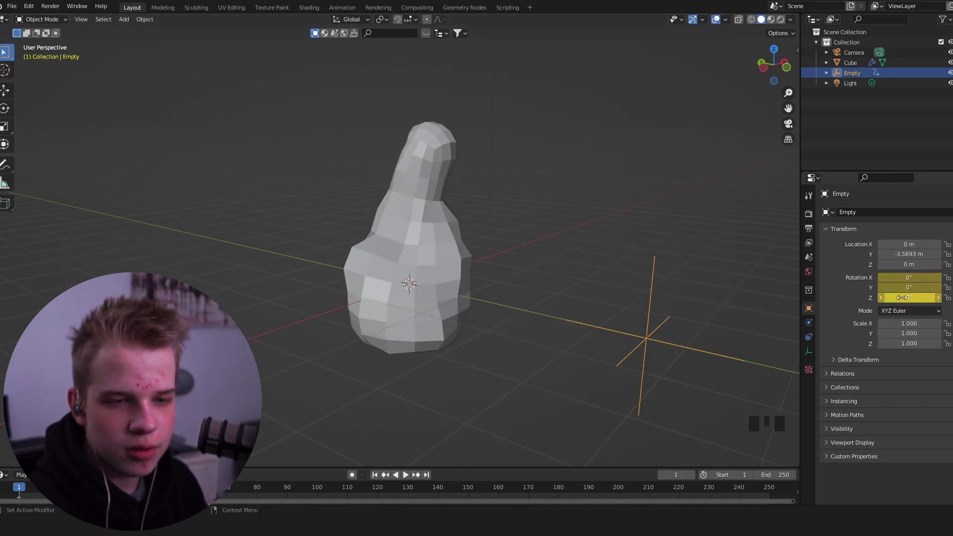
pyautogui.keyDown('shift'); pyautogui.moveTo(608, 318); pyautogui.dragTo(574, 310, button='middle'); pyautogui.keyUp('shift')
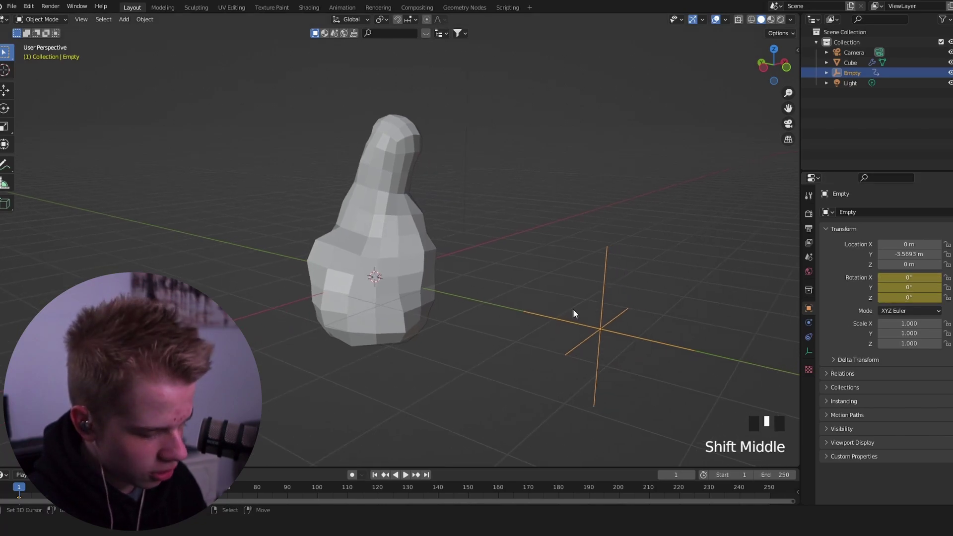
pyautogui.press('r')
pyautogui.press('y')
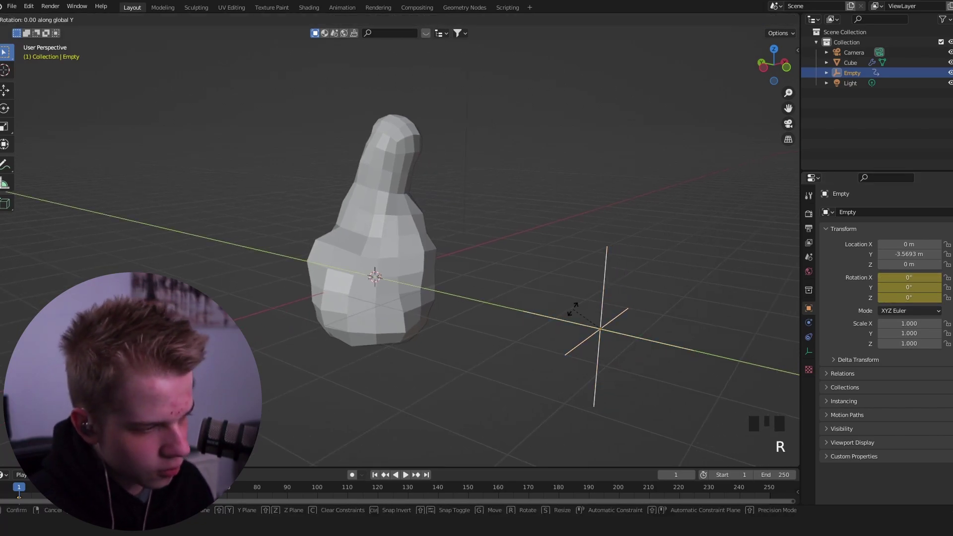
pyautogui.rightClick(574, 308)
# At frame 90, rotate the empty 360° about the Y axis and insert a rotation keyframe
pyautogui.moveTo(19, 487); pyautogui.dragTo(30, 486)
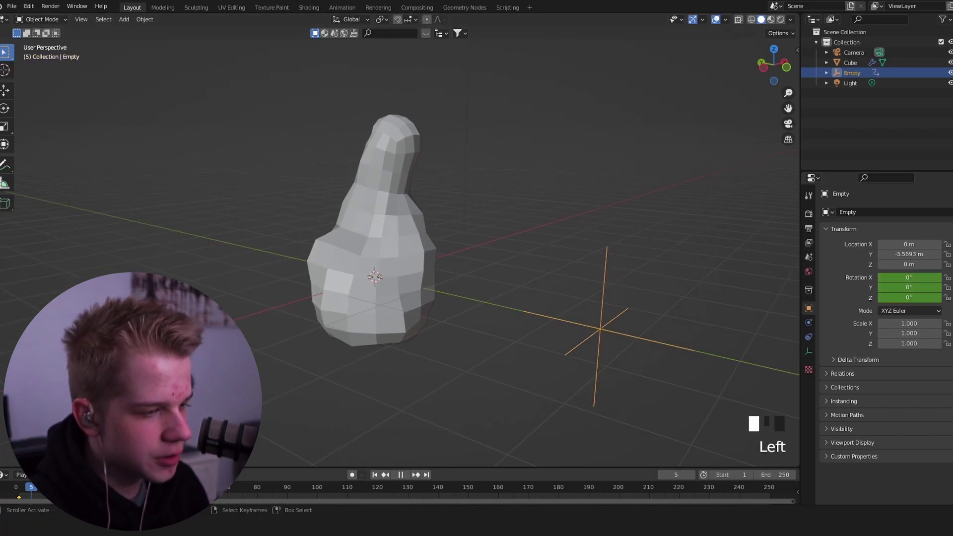
pyautogui.click(287, 490)
pyautogui.write('r')
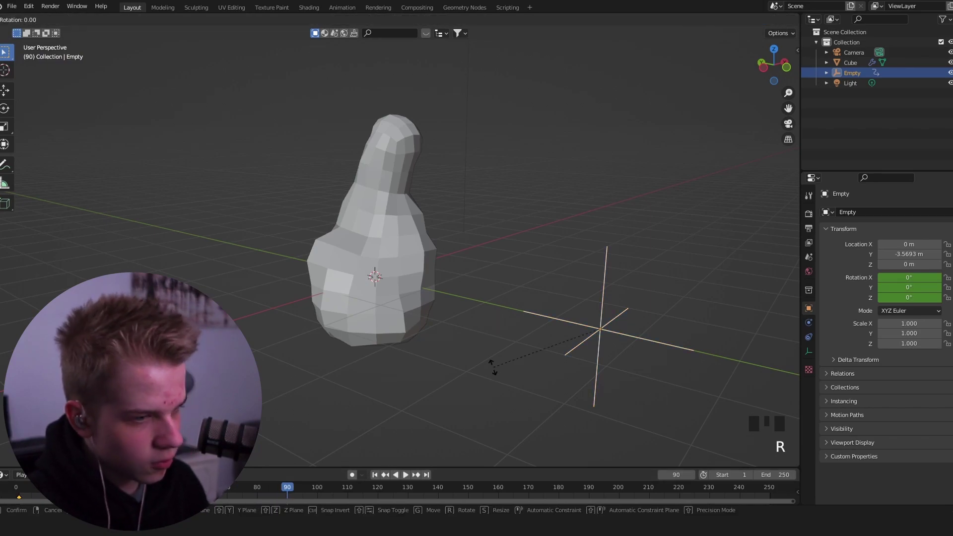
pyautogui.write('y360')
pyautogui.press('Return')
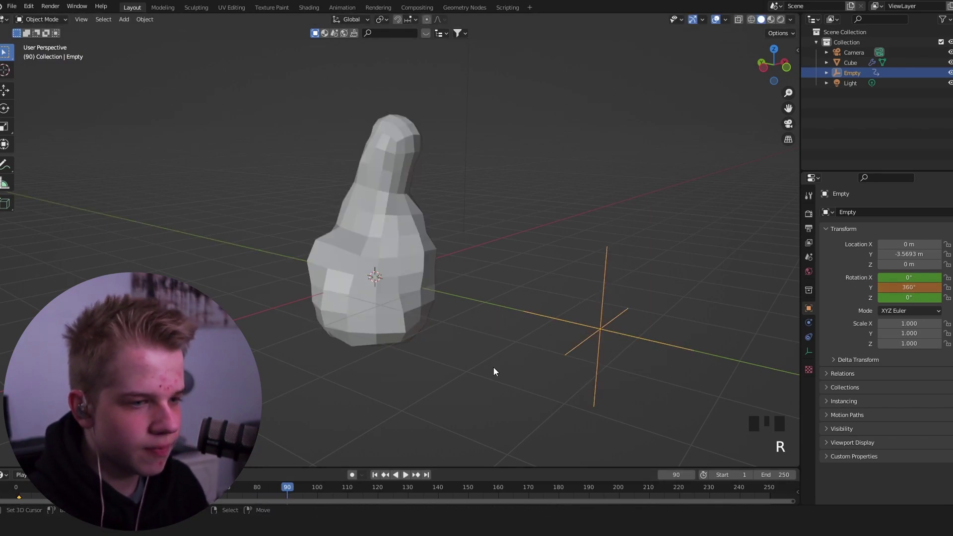
pyautogui.press('i')
pyautogui.click(603, 263)
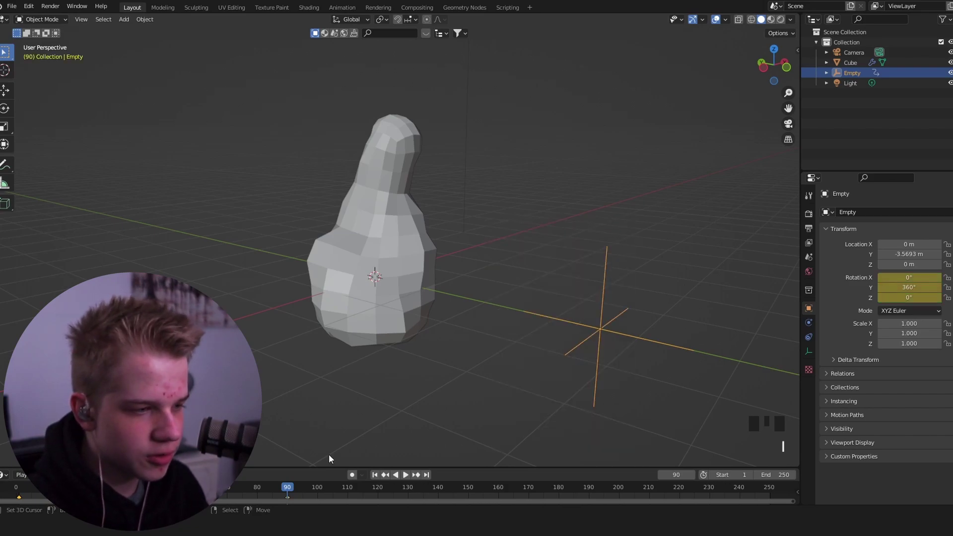
# Play the animation from frame 1 past the last keyframe to check the displacement, and select the mesh
pyautogui.press('Left')
pyautogui.press('space')
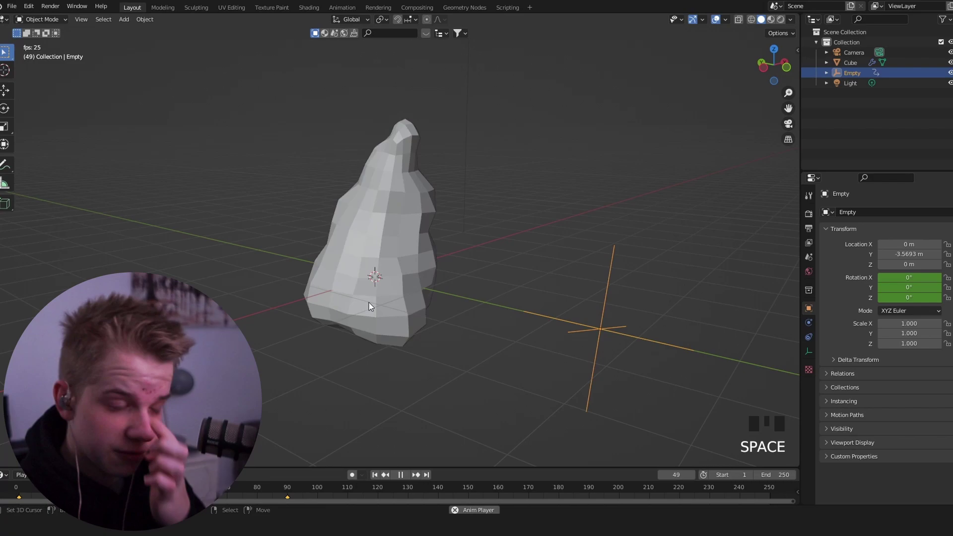
pyautogui.press('space')
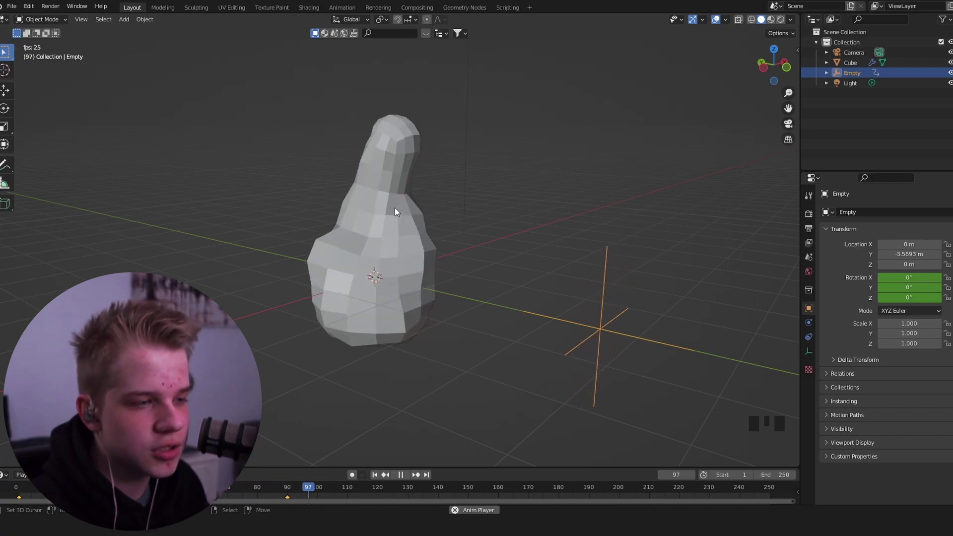
pyautogui.click(395, 208)
pyautogui.press('Right')
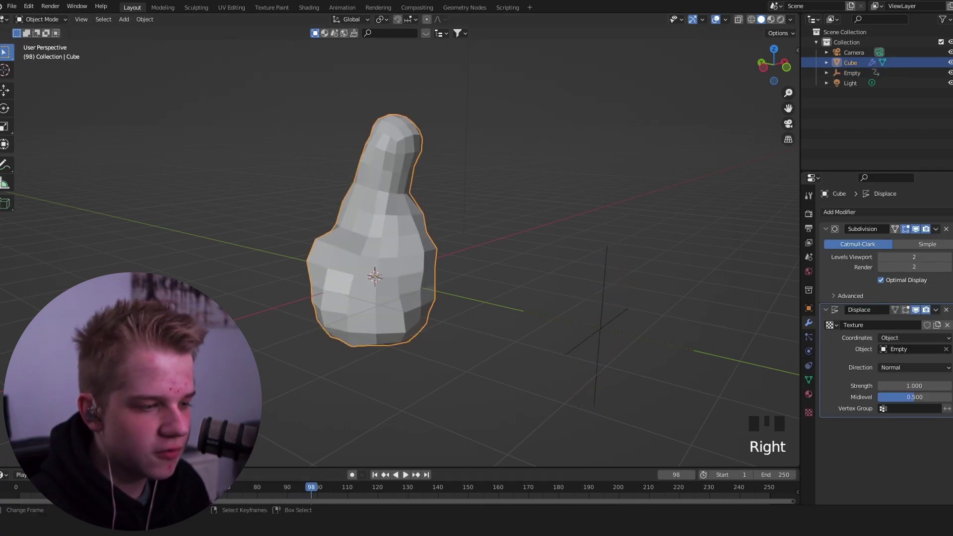
# Set the timeline's end frame to 89 and preview the looping animation with everything deselected
pyautogui.click(766, 474)
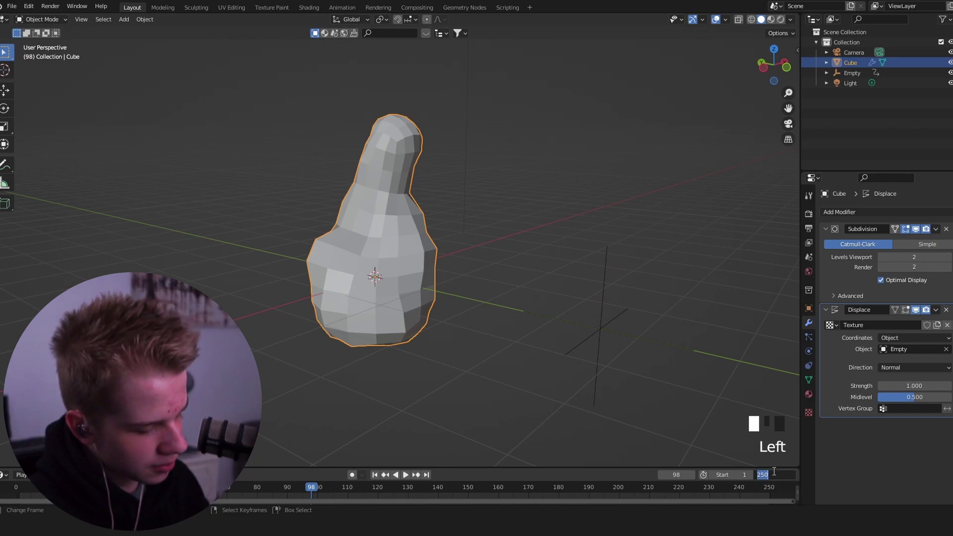
pyautogui.press('Return')
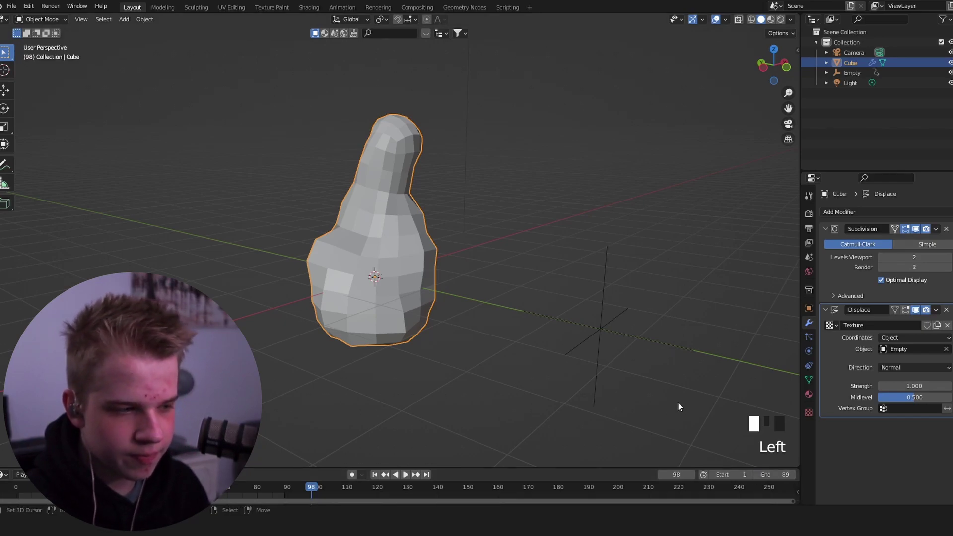
pyautogui.press('space')
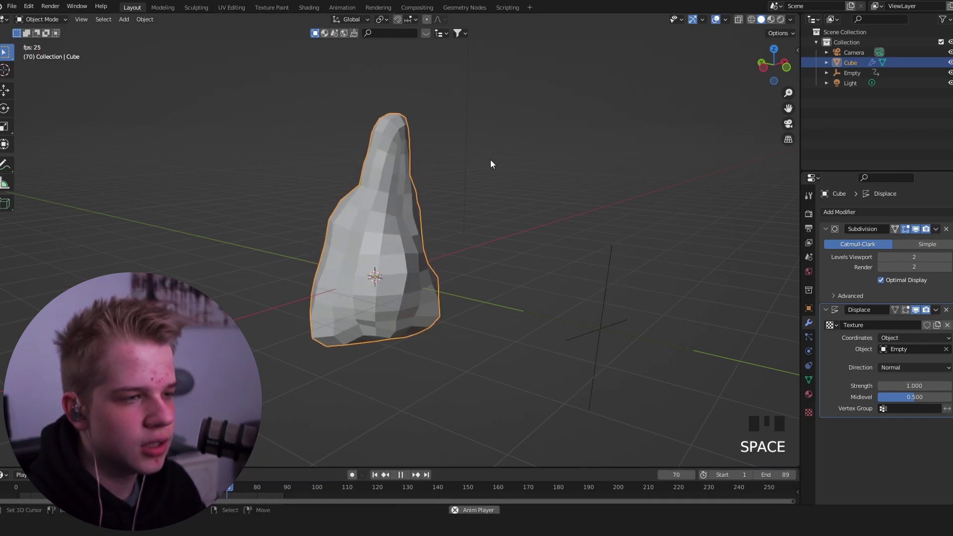
pyautogui.hotkey('alt', 'a')
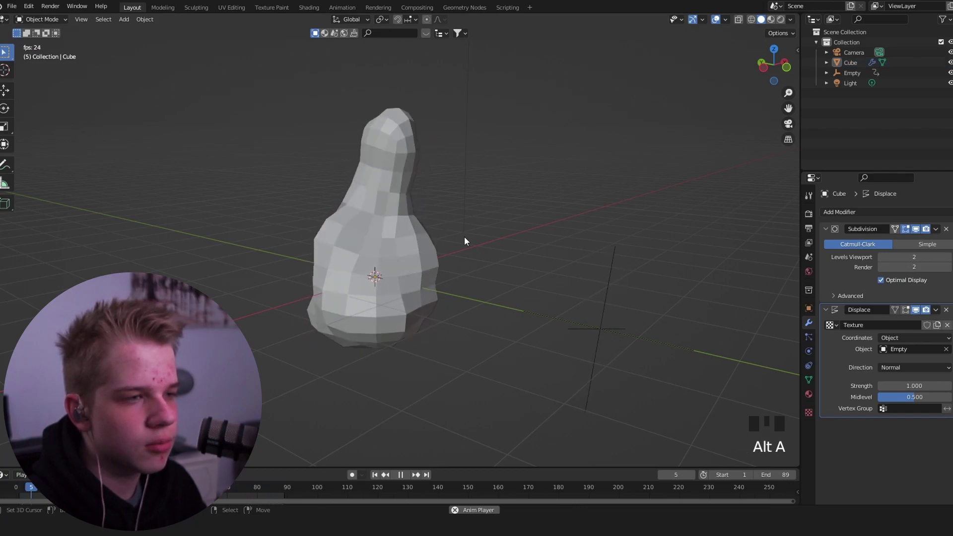
# Select the mesh, set its Clouds texture size to 2.00, and preview playback briefly
pyautogui.rightClick(407, 245)
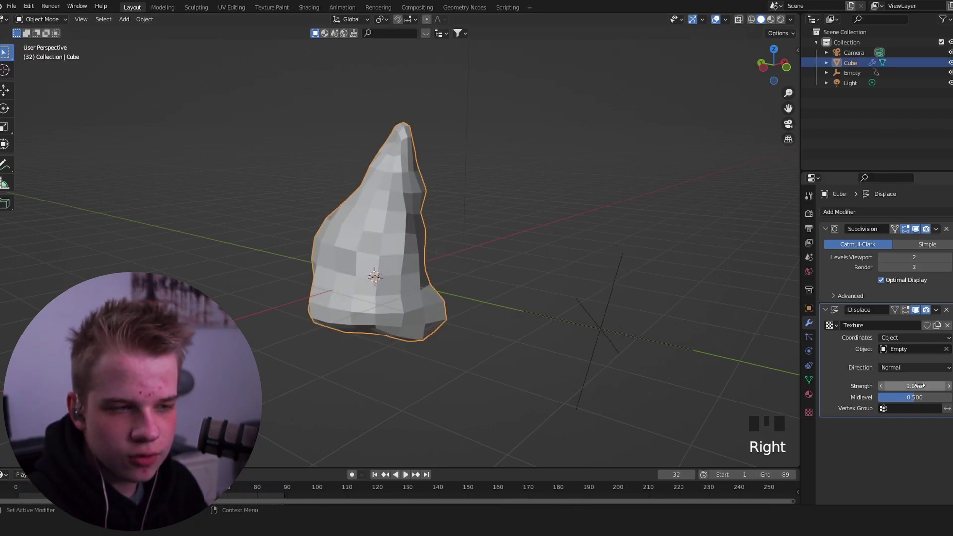
pyautogui.moveTo(920, 385)
pyautogui.mouseDown()
pyautogui.moveTo(943, 385)
pyautogui.moveTo(920, 386)
pyautogui.mouseUp()
pyautogui.click(808, 411)
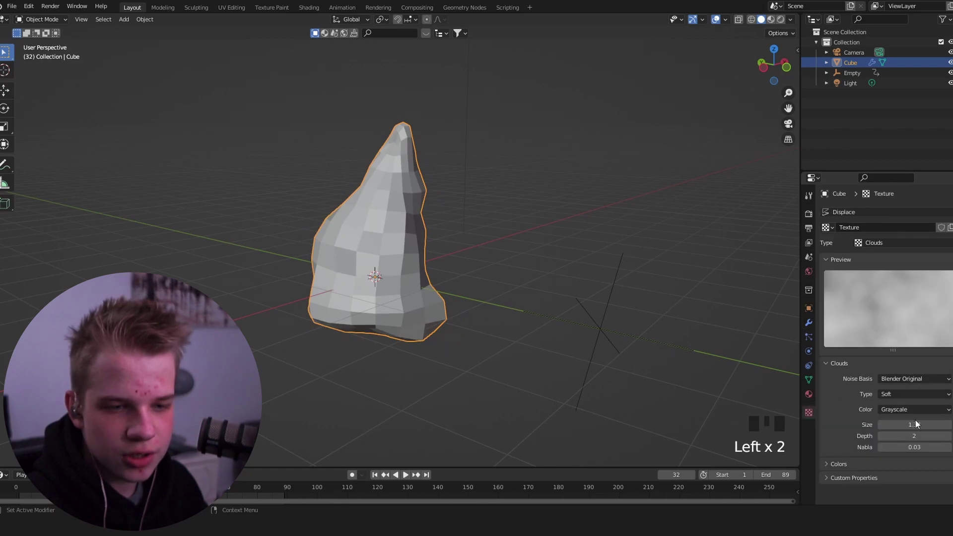
pyautogui.moveTo(916, 424); pyautogui.dragTo(933, 424)
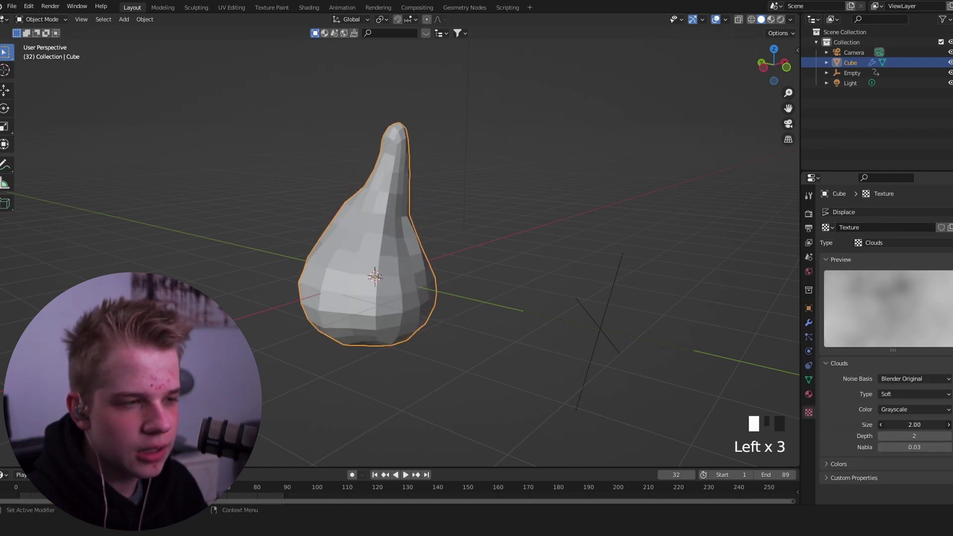
pyautogui.press('space')
pyautogui.press('space')
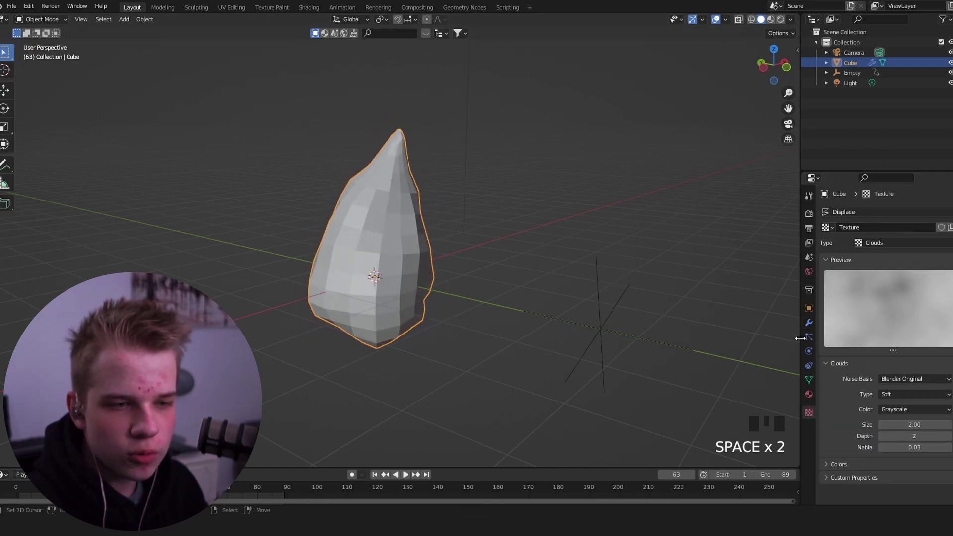
# Add a second Displace modifier to the mesh and create a new texture for it
pyautogui.click(802, 323)
pyautogui.click(869, 212)
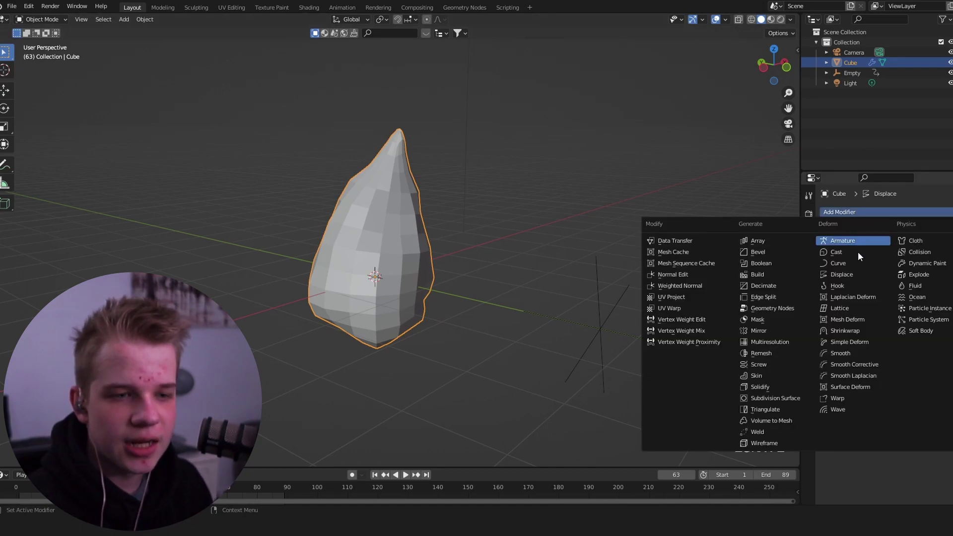
pyautogui.click(857, 275)
pyautogui.scroll(-7, 918, 398)
pyautogui.click(885, 423)
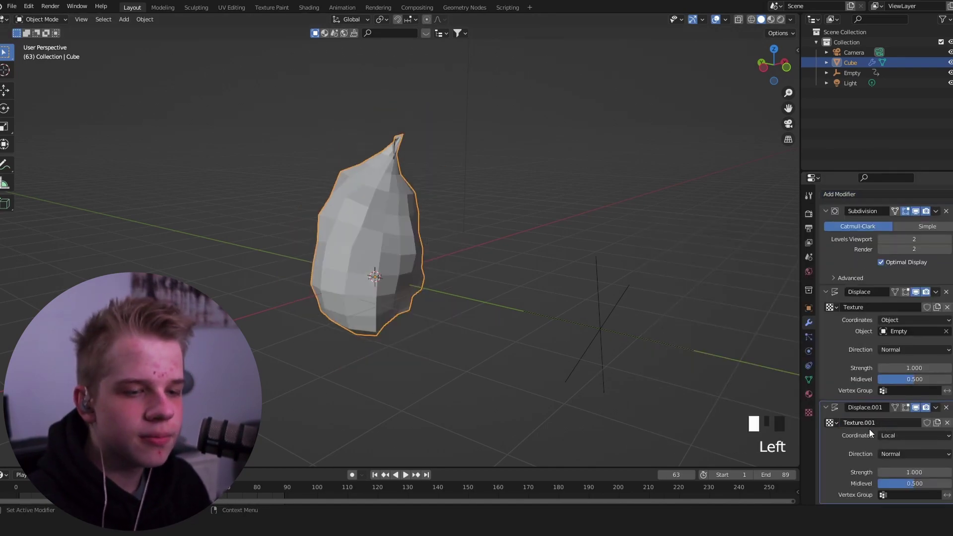
# Assign Texture.001 as the first Displace modifier's texture and raise its Clouds size
pyautogui.click(808, 413)
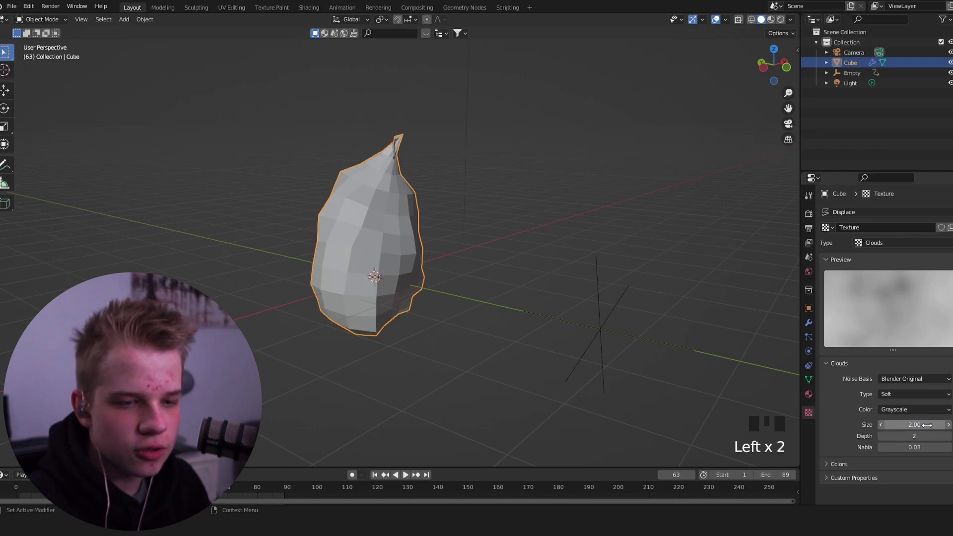
pyautogui.moveTo(927, 425); pyautogui.dragTo(938, 425)
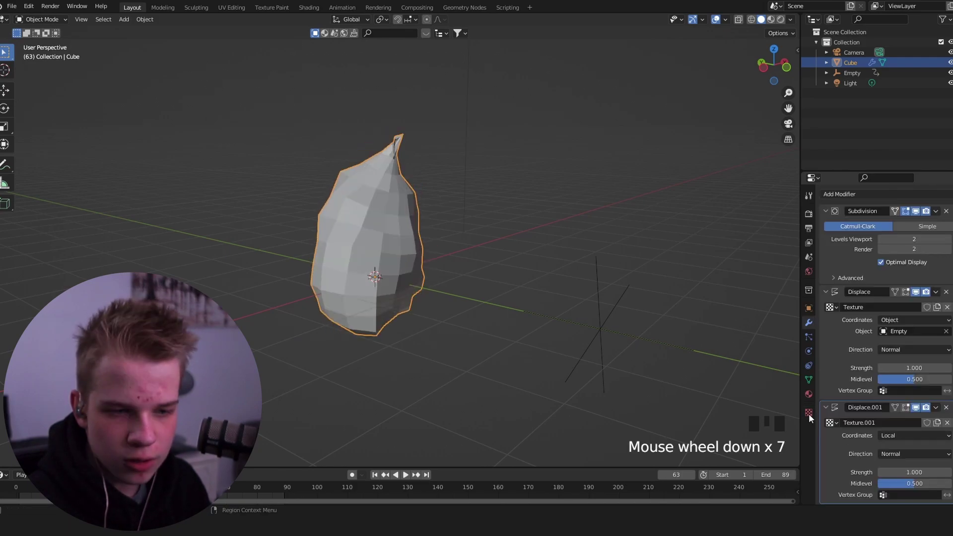
pyautogui.click(809, 413)
pyautogui.click(827, 227)
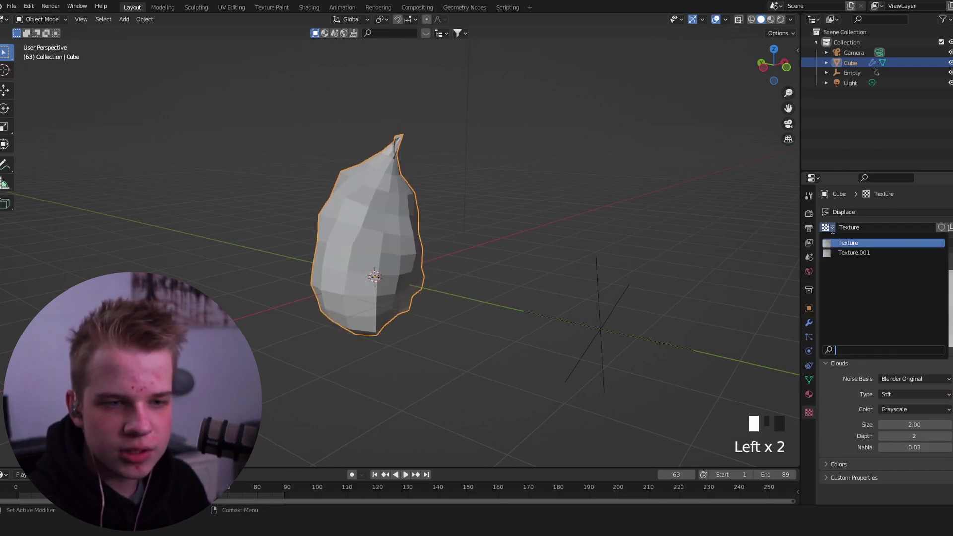
pyautogui.click(849, 253)
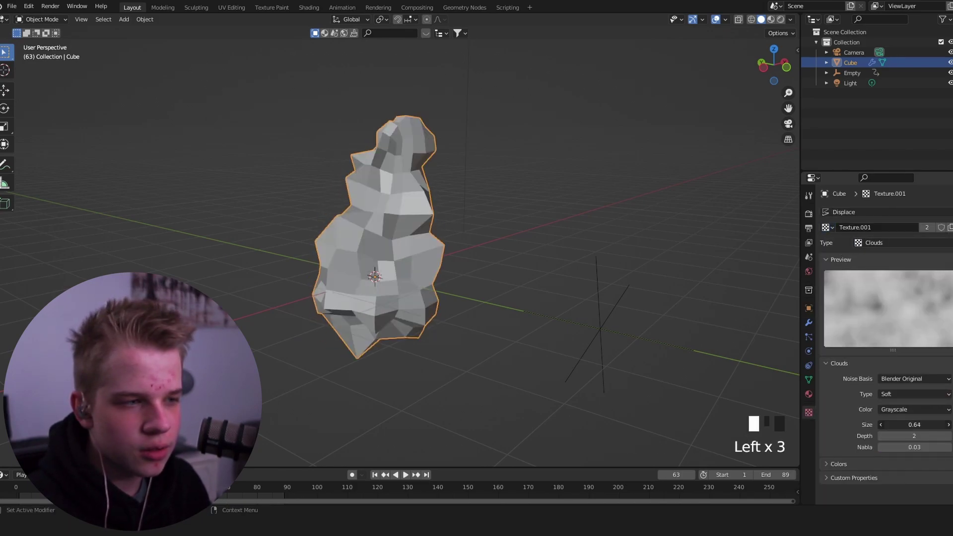
# Set the second Displace modifier's strength to 0.260 and preview playback briefly
pyautogui.click(809, 323)
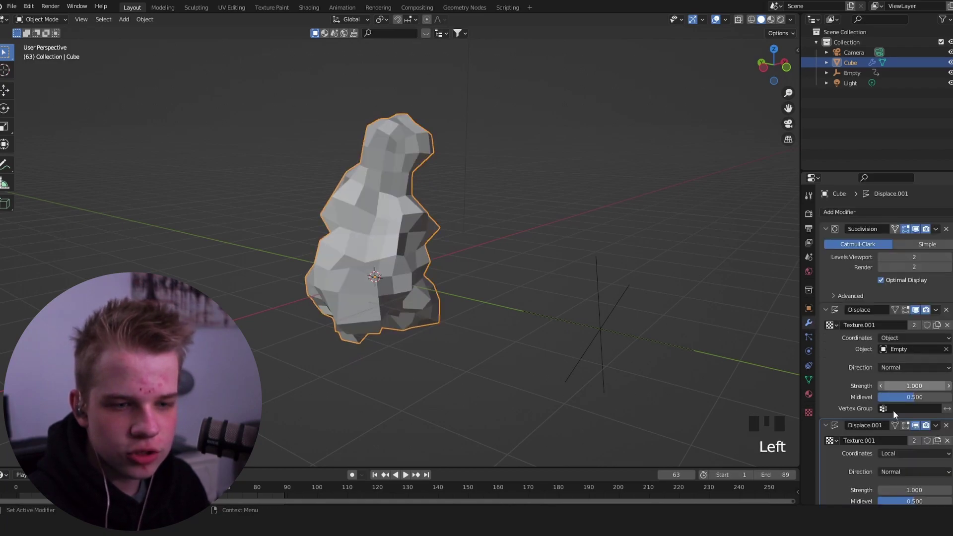
pyautogui.scroll(-3, 892, 410)
pyautogui.moveTo(914, 472); pyautogui.dragTo(888, 472)
pyautogui.press('space')
pyautogui.press('space')
# Set the mesh's second Displace modifier to Object coordinates using Empty as the object
pyautogui.rightClick(612, 331)
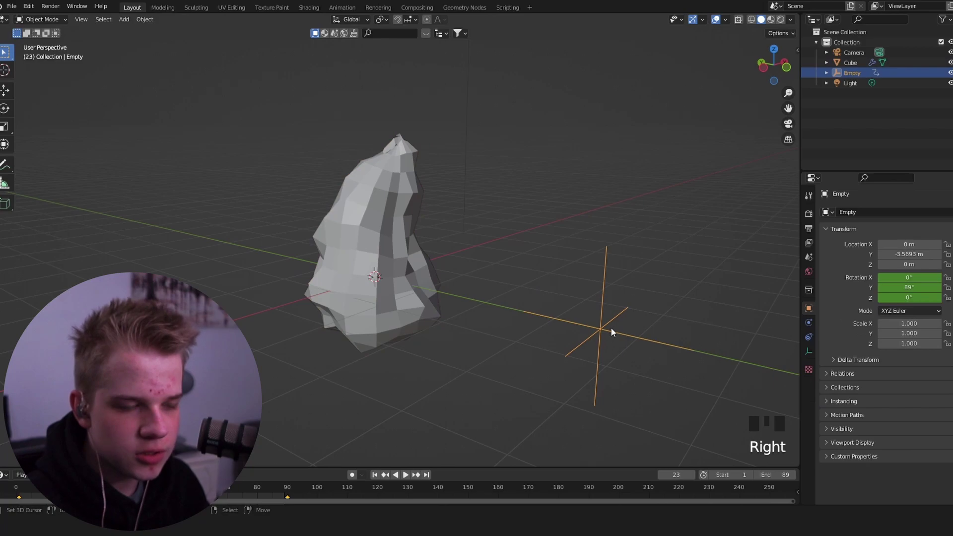
pyautogui.rightClick(410, 278)
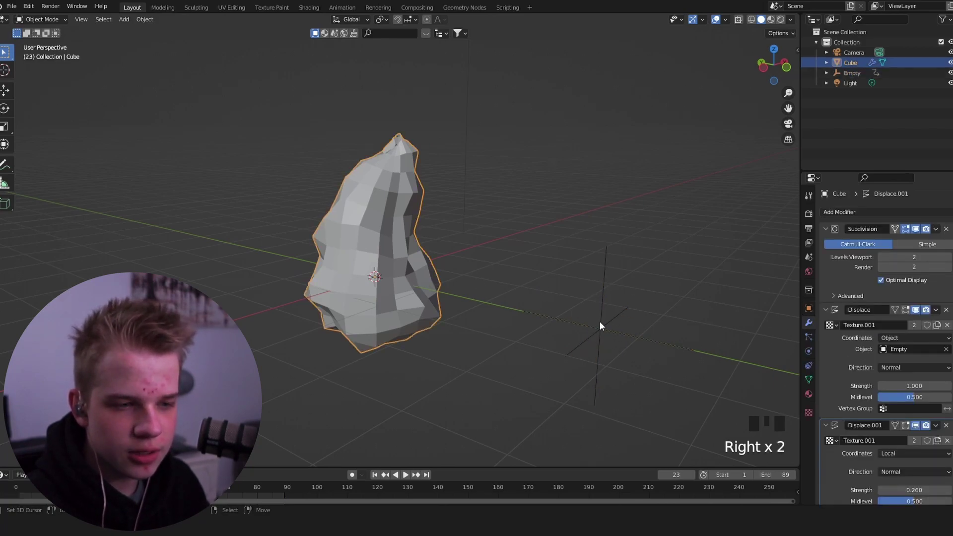
pyautogui.click(904, 453)
pyautogui.click(898, 418)
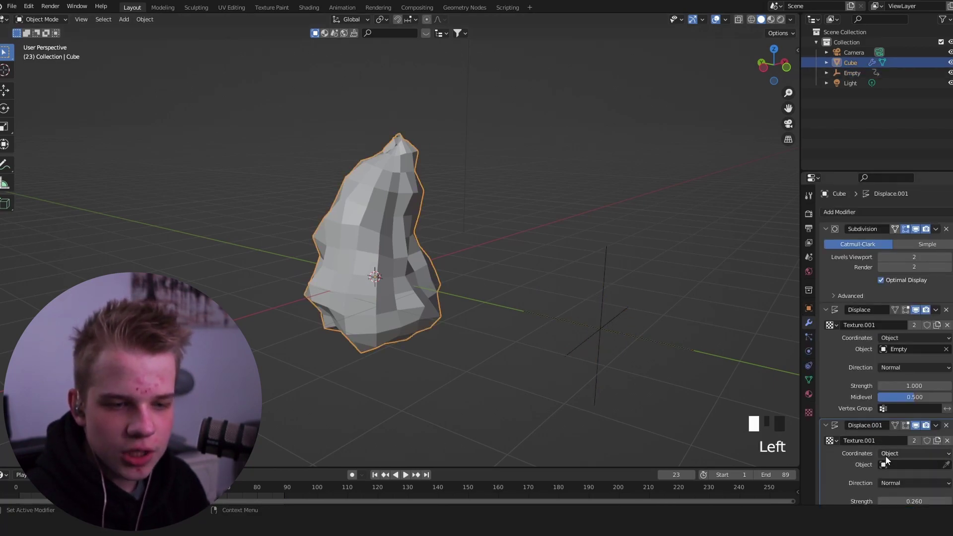
pyautogui.scroll(-4, 916, 425)
pyautogui.click(900, 434)
pyautogui.click(881, 339)
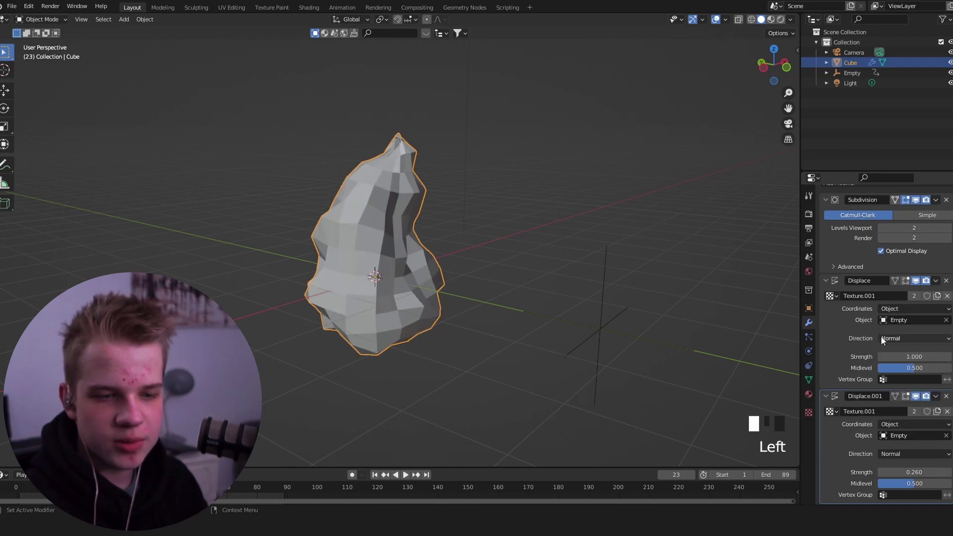
# Start playback, deselect everything, and switch the viewport shading to Material Preview
pyautogui.press('space')
pyautogui.hotkey('alt', 'a')
pyautogui.press('z')
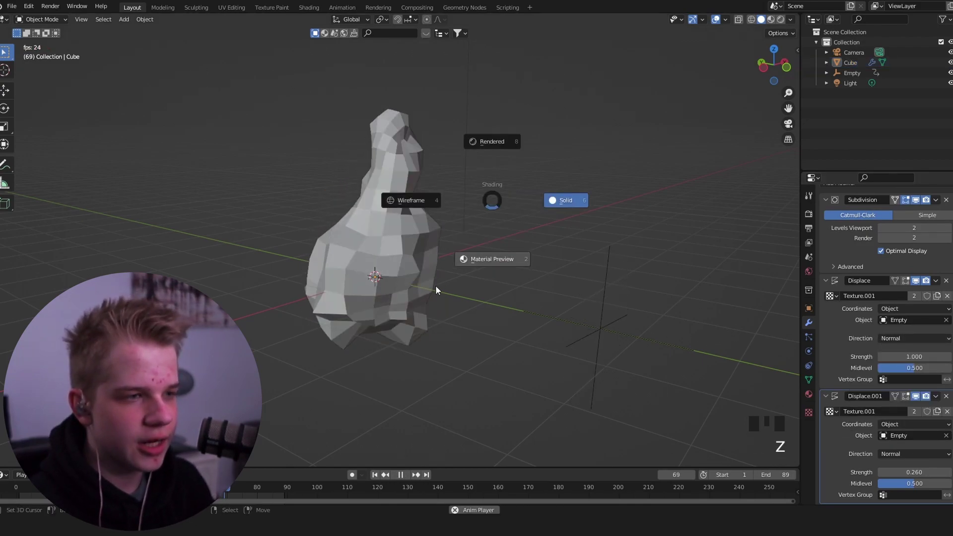
pyautogui.moveTo(436, 285)
pyautogui.mouseDown(button='middle')
pyautogui.moveTo(466, 290)
pyautogui.moveTo(561, 258)
pyautogui.moveTo(574, 282)
pyautogui.mouseUp(button='middle')
# In Edit Mode, scale the whole flame mesh down along the Z axis to make it shorter, and return to Object Mode
pyautogui.rightClick(395, 266)
pyautogui.press('Tab')
pyautogui.press('s')
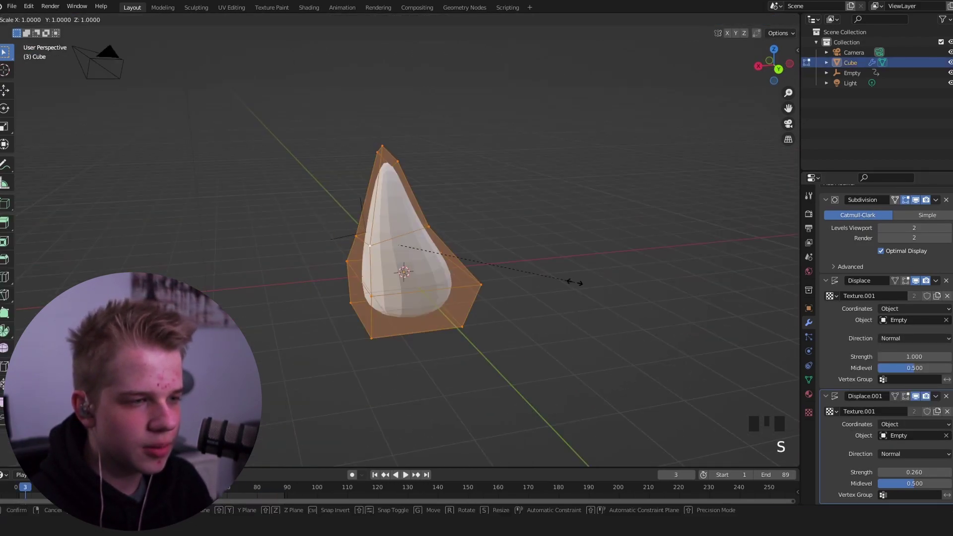
pyautogui.press('z')
pyautogui.click(516, 281)
pyautogui.press('Tab')
# Preview the animation of the rescaled mesh briefly
pyautogui.moveTo(517, 281); pyautogui.dragTo(394, 251, button='middle')
pyautogui.hotkey('alt', 'a')
pyautogui.rightClick(392, 250)
pyautogui.press('space')
pyautogui.press('space')
# Select the empty, go to frame 90, rotate it 360° about the global X axis, and keyframe its rotation
pyautogui.rightClick(504, 306)
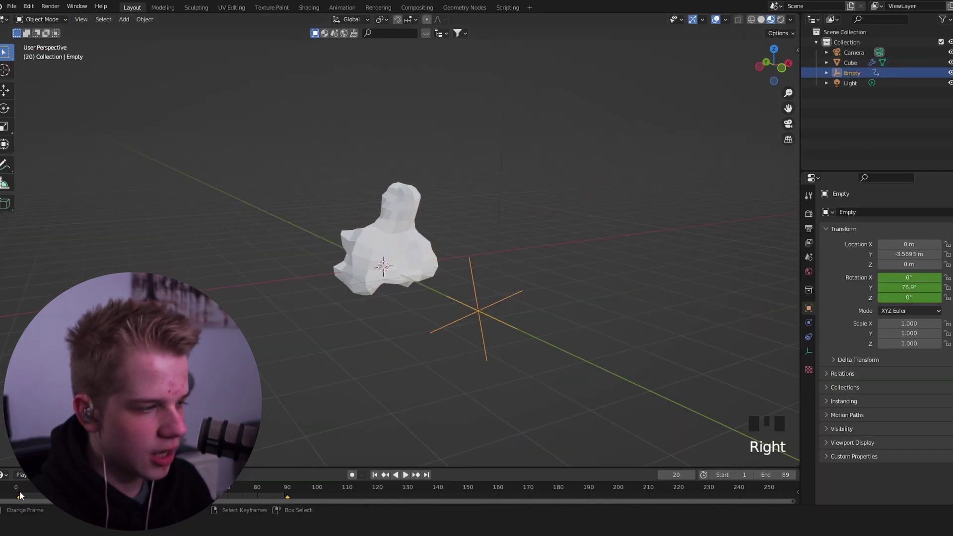
pyautogui.click(20, 492)
pyautogui.click(287, 491)
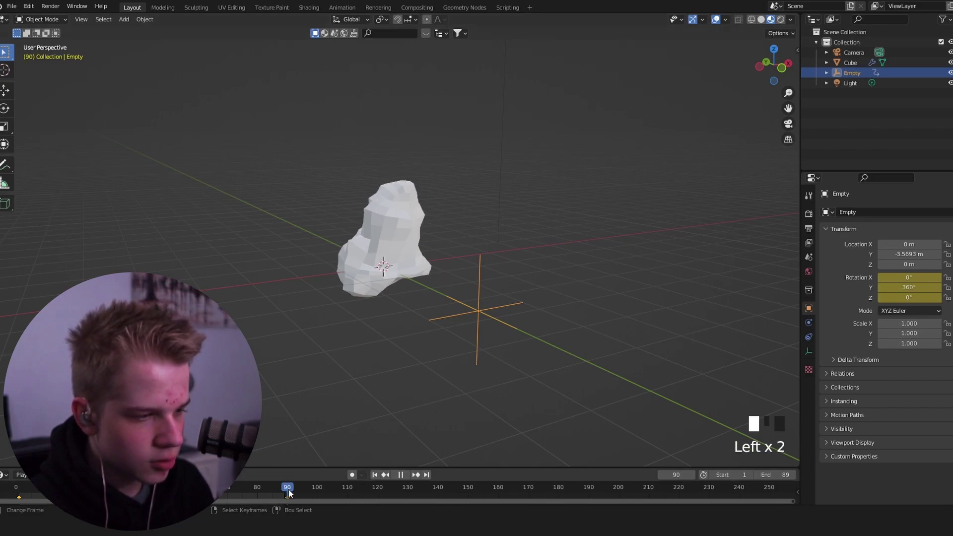
pyautogui.press('r')
pyautogui.press('x')
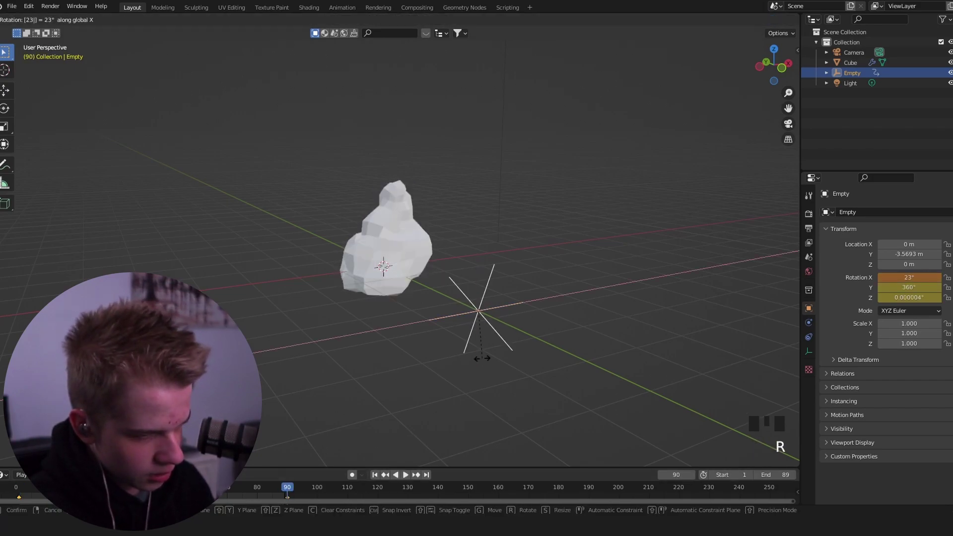
pyautogui.write('360')
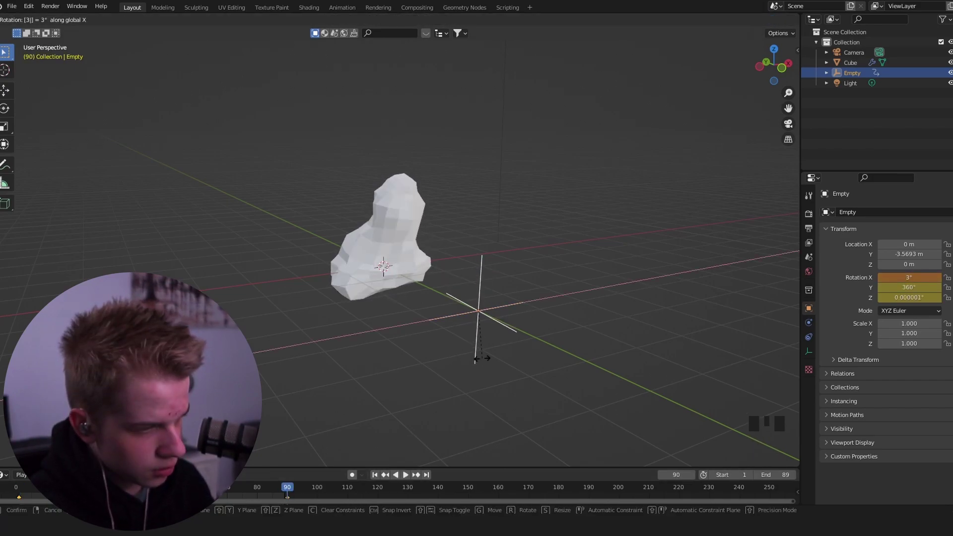
pyautogui.press('Return')
pyautogui.press('i')
pyautogui.click(512, 308)
# Delete the empty's rotation keyframe at frame 90, set Rotation Y to 0°, and key the rotation again
pyautogui.rightClick(887, 297)
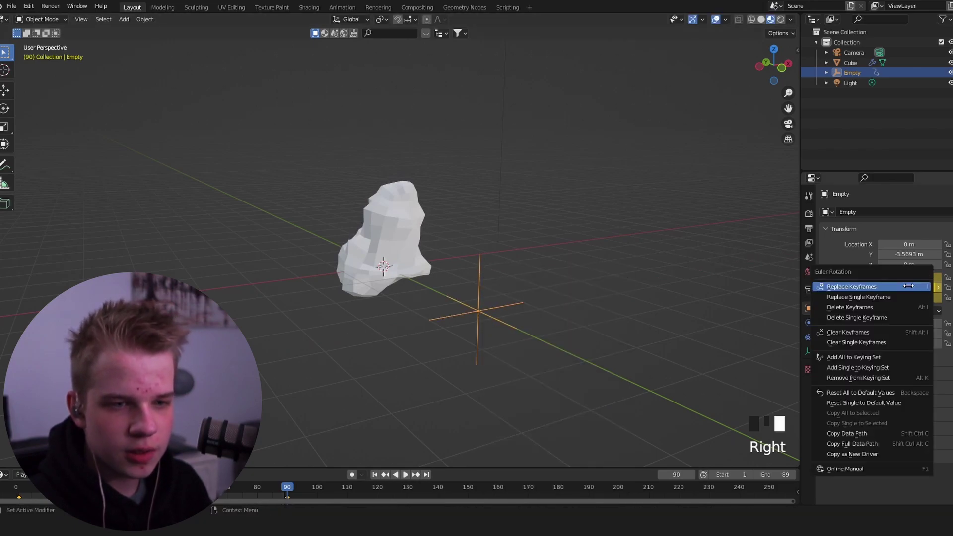
pyautogui.click(814, 308)
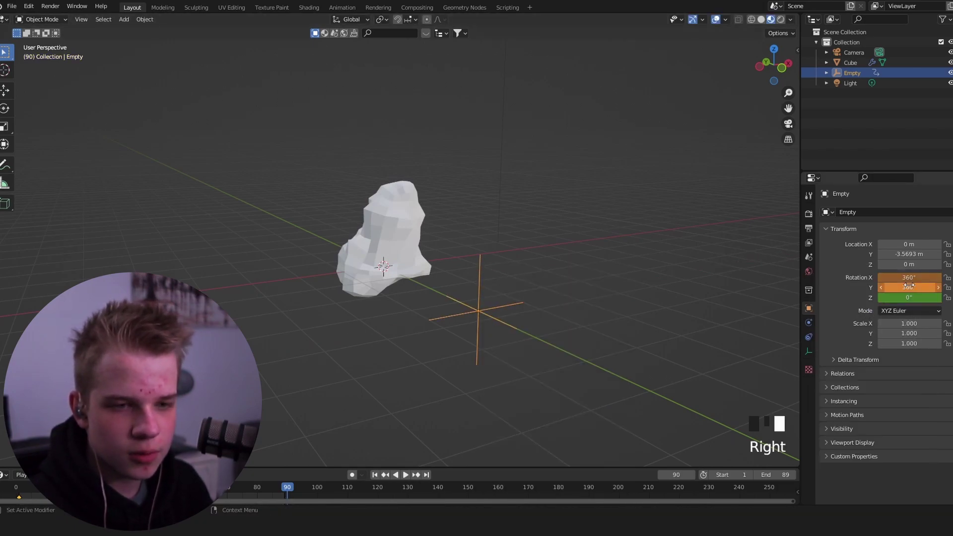
pyautogui.click(915, 288)
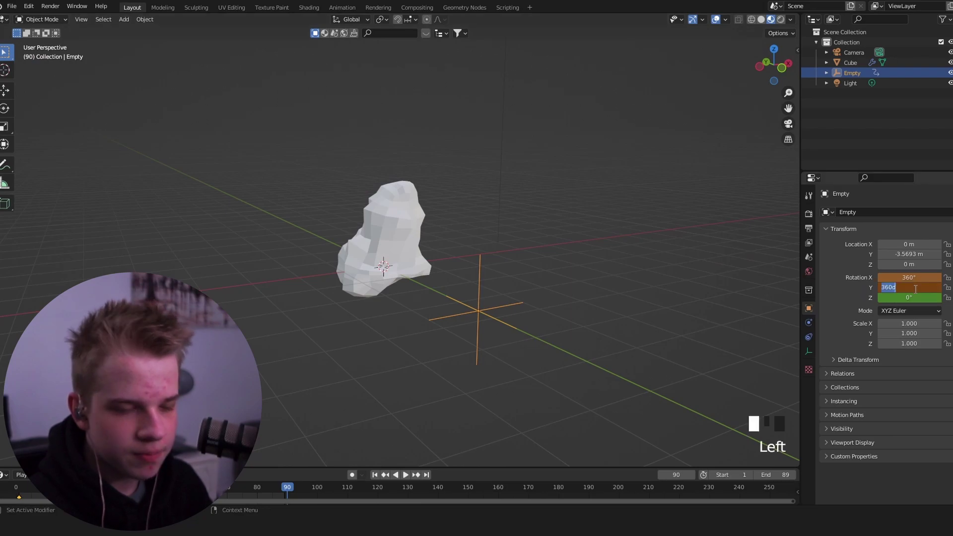
pyautogui.write('0')
pyautogui.press('Return')
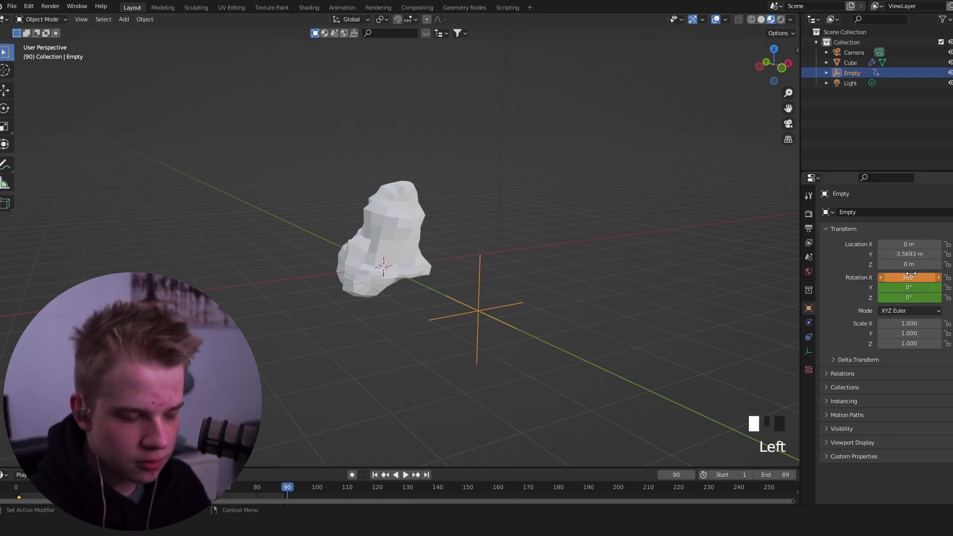
pyautogui.press('i')
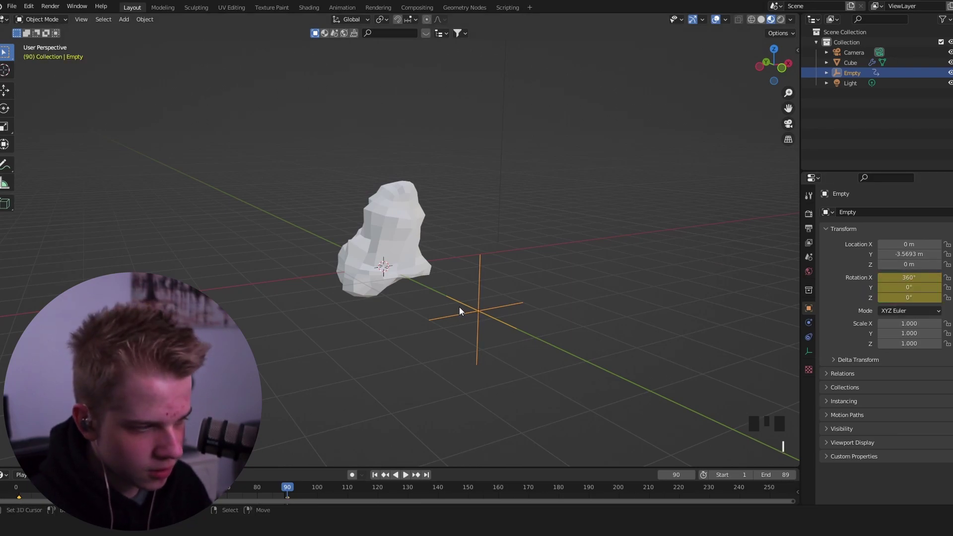
# Play the animation from the start to check the flame with the empty rotating about X
pyautogui.hotkey('shift', 'Left')
pyautogui.press('space')
pyautogui.press('Right')
pyautogui.press('Right')
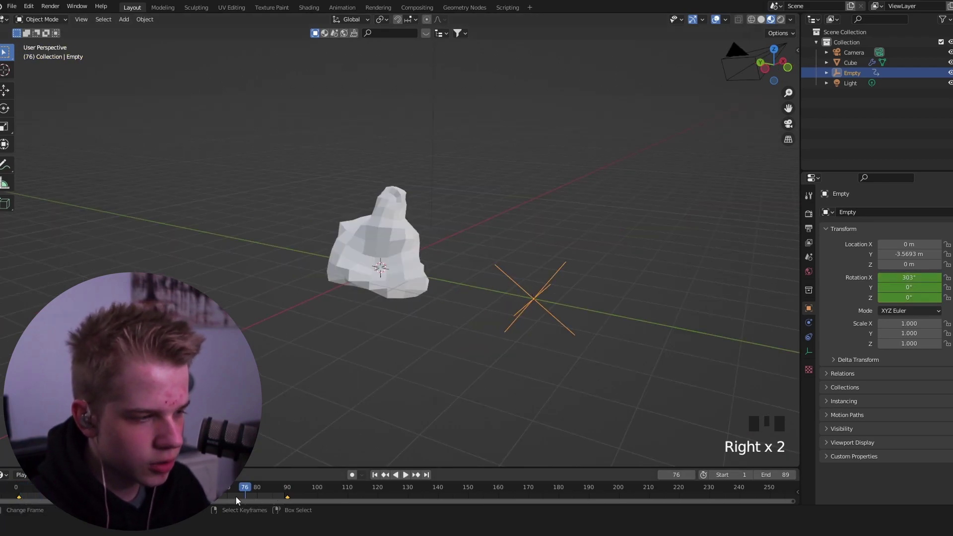
# Move the empty's end rotation keyframe from frame 90 to frame 120 and start playback
pyautogui.moveTo(236, 497); pyautogui.dragTo(283, 491)
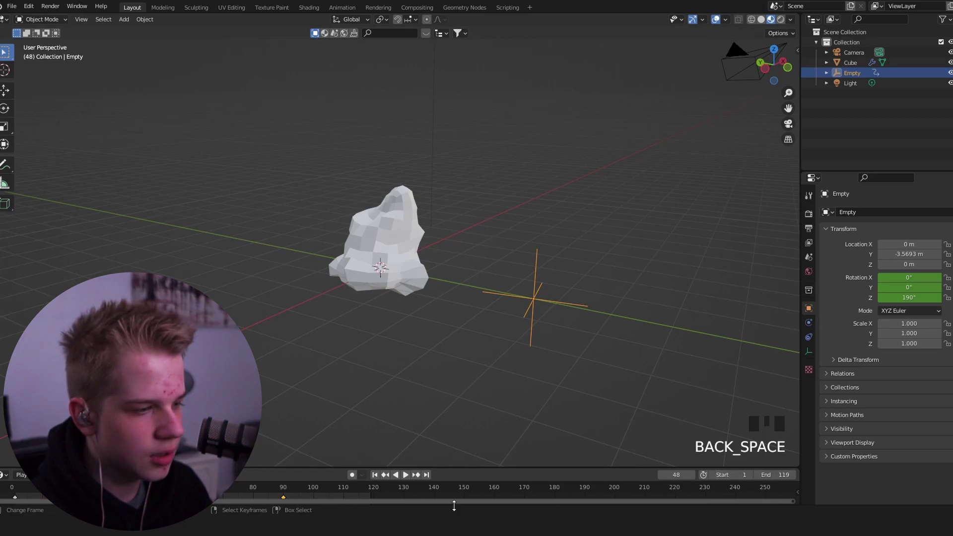
pyautogui.moveTo(286, 498); pyautogui.dragTo(374, 497)
pyautogui.press('space')
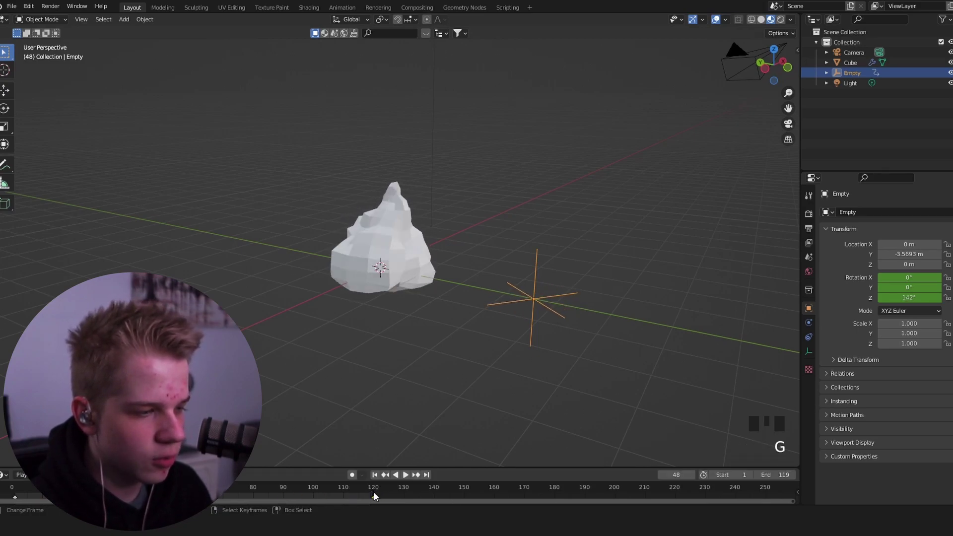
# Reduce the Size of the flame's Clouds texture Texture.001 to 0.70 and go over its modifiers
pyautogui.click(809, 414)
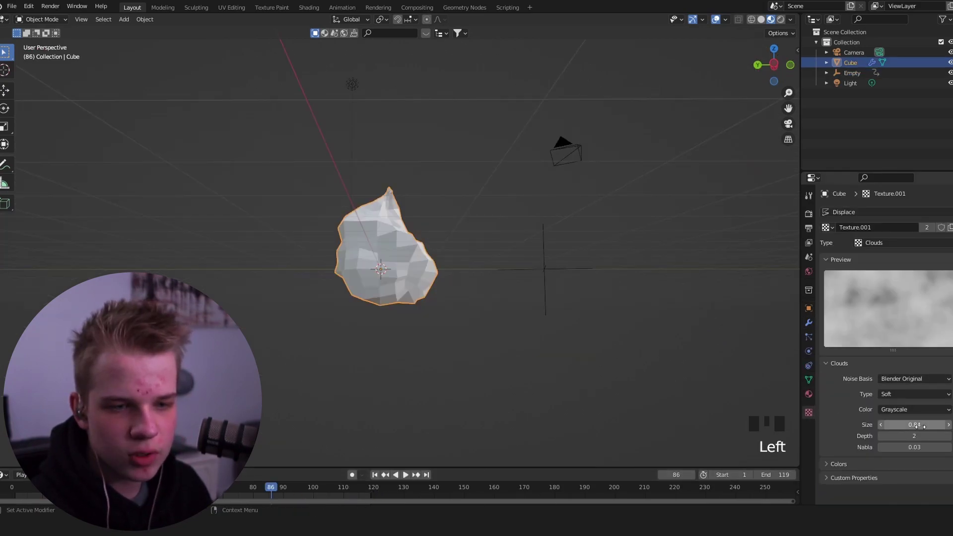
pyautogui.keyDown('shift'); pyautogui.moveTo(921, 426); pyautogui.dragTo(898, 426); pyautogui.keyUp('shift')
pyautogui.click(809, 323)
pyautogui.scroll(-3, 877, 394)
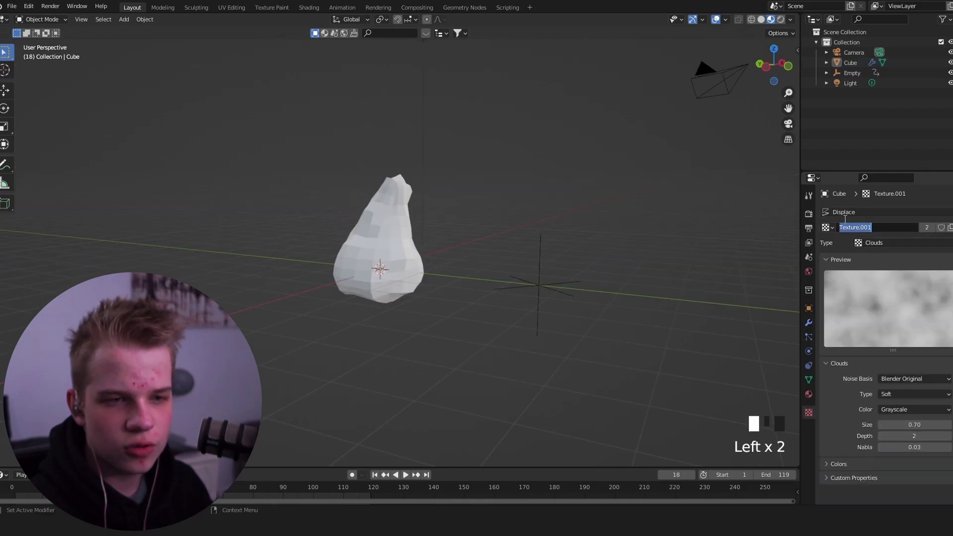
# Switch the Displace modifier's texture to the existing one named Texture and start playback
pyautogui.click(828, 228)
pyautogui.click(844, 242)
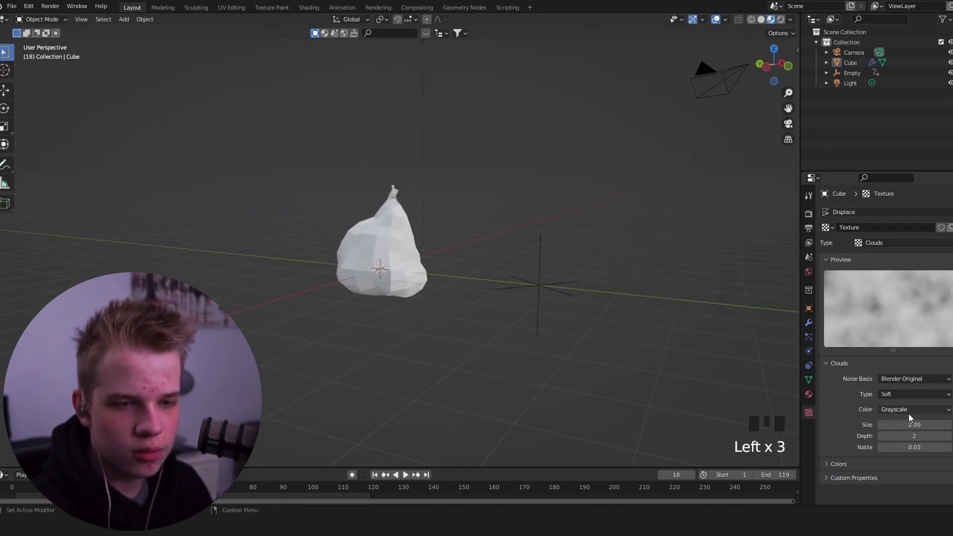
pyautogui.moveTo(537, 332); pyautogui.dragTo(530, 268, button='middle')
pyautogui.press('space')
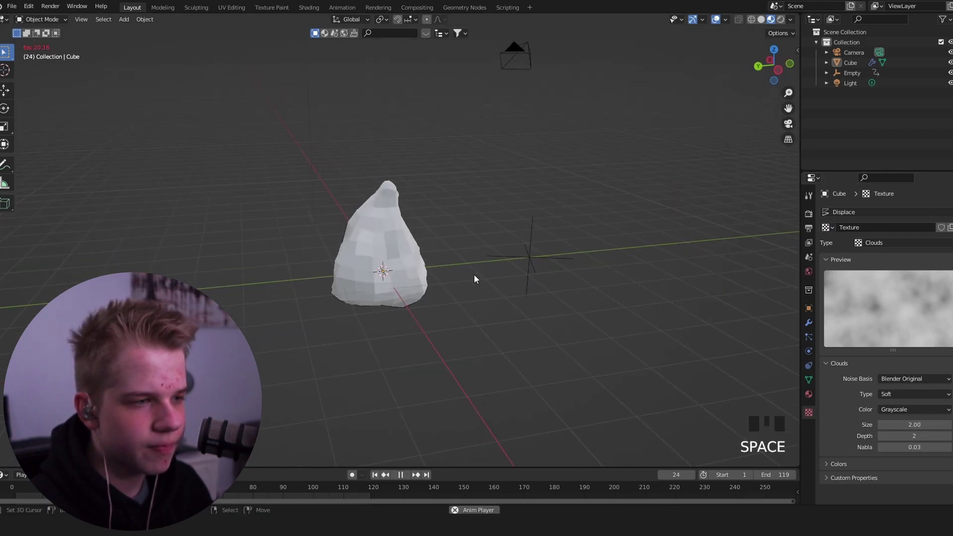
# Examine the animated flame from several sides while playing and pausing the animation
pyautogui.moveTo(474, 274)
pyautogui.mouseDown(button='middle')
pyautogui.moveTo(533, 284)
pyautogui.moveTo(477, 273)
pyautogui.mouseUp(button='middle')
pyautogui.rightClick(409, 260)
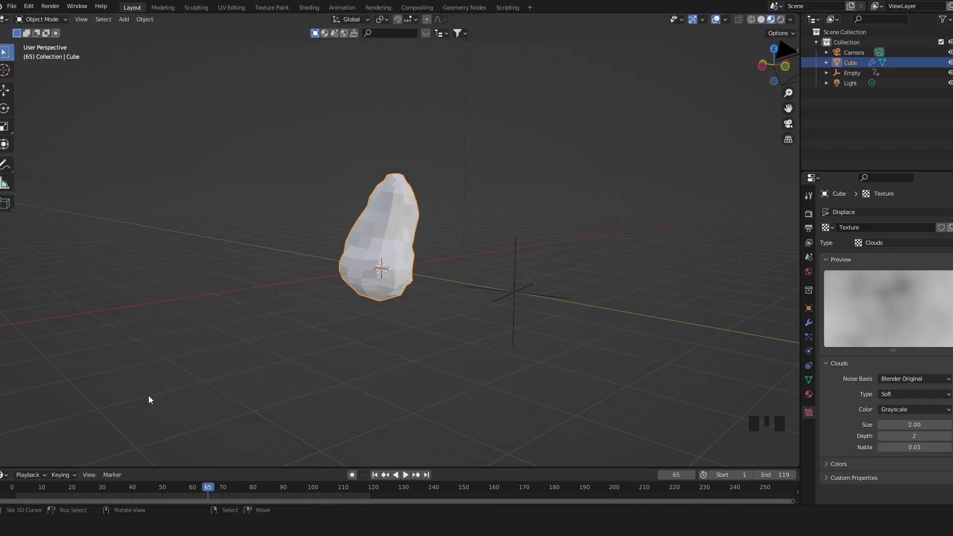
pyautogui.moveTo(139, 92); pyautogui.dragTo(483, 213, button='middle')
pyautogui.scroll(5, 483, 213)
pyautogui.rightClick(656, 285)
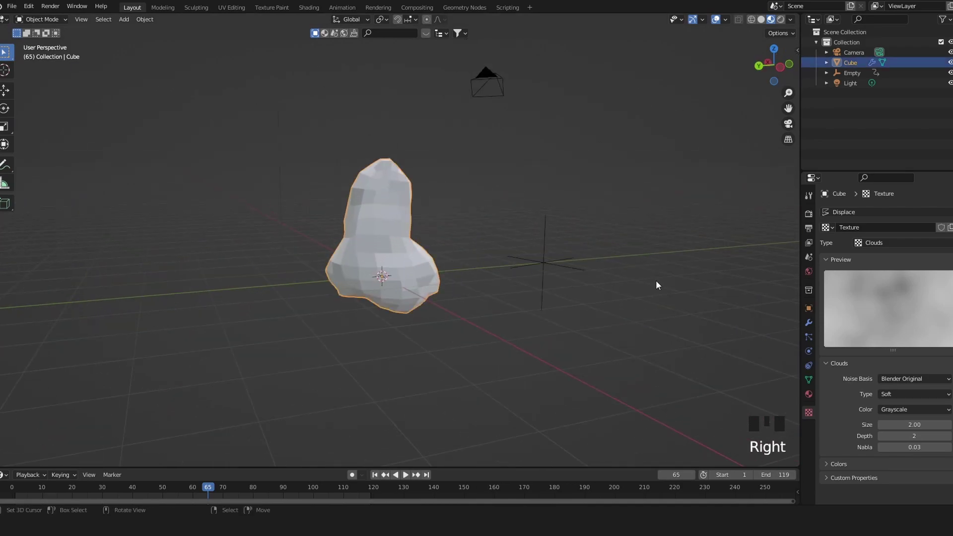
pyautogui.press('space')
pyautogui.press('space')
pyautogui.moveTo(433, 276); pyautogui.dragTo(788, 397, button='middle')
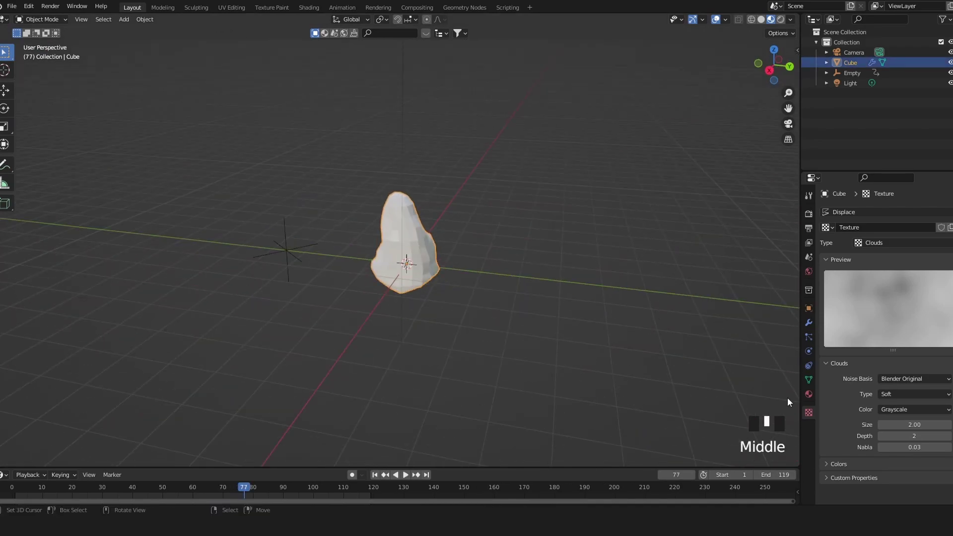
# Enable Backface Culling in the settings of the flame's material
pyautogui.click(808, 395)
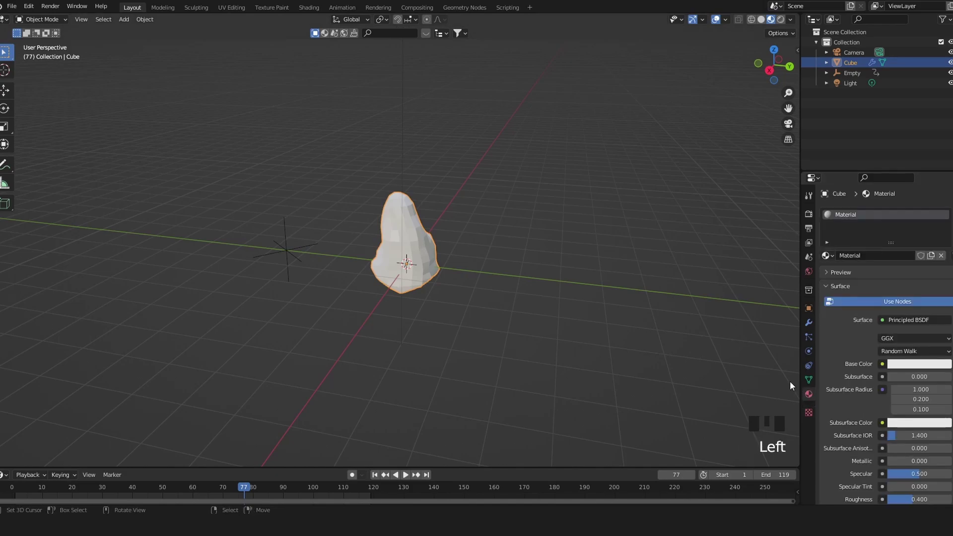
pyautogui.scroll(-20, 882, 345)
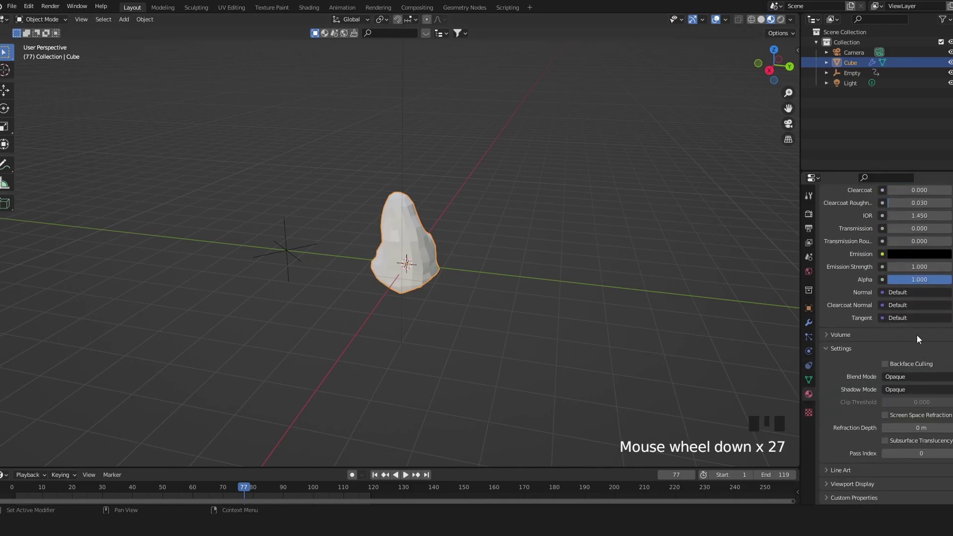
pyautogui.moveTo(412, 272); pyautogui.dragTo(456, 276, button='middle')
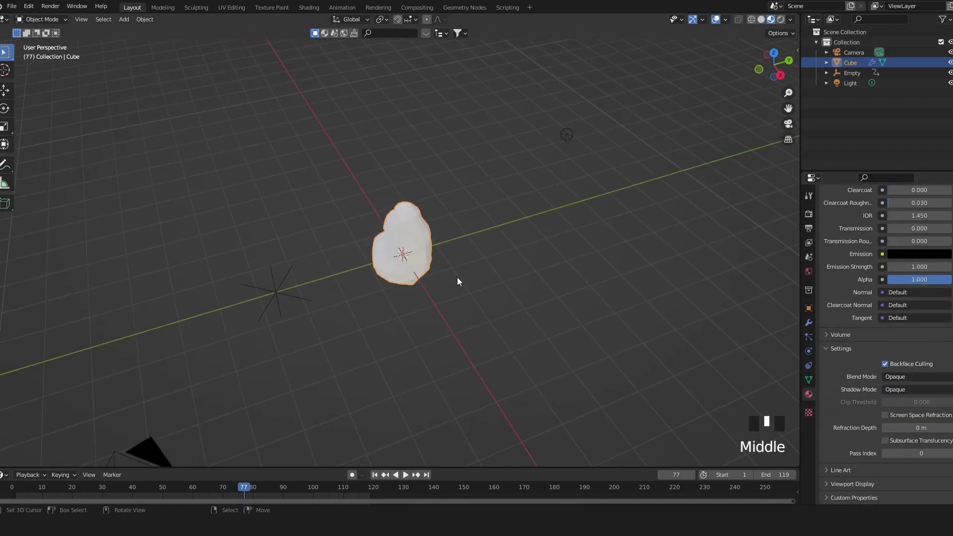
# Examine the flame mesh up close from outside and inside to check the effect of backface culling
pyautogui.scroll(6, 367, 222)
pyautogui.moveTo(367, 222); pyautogui.dragTo(514, 220, button='middle')
pyautogui.click(513, 220)
pyautogui.scroll(4, 423, 217)
pyautogui.scroll(1, 414, 234)
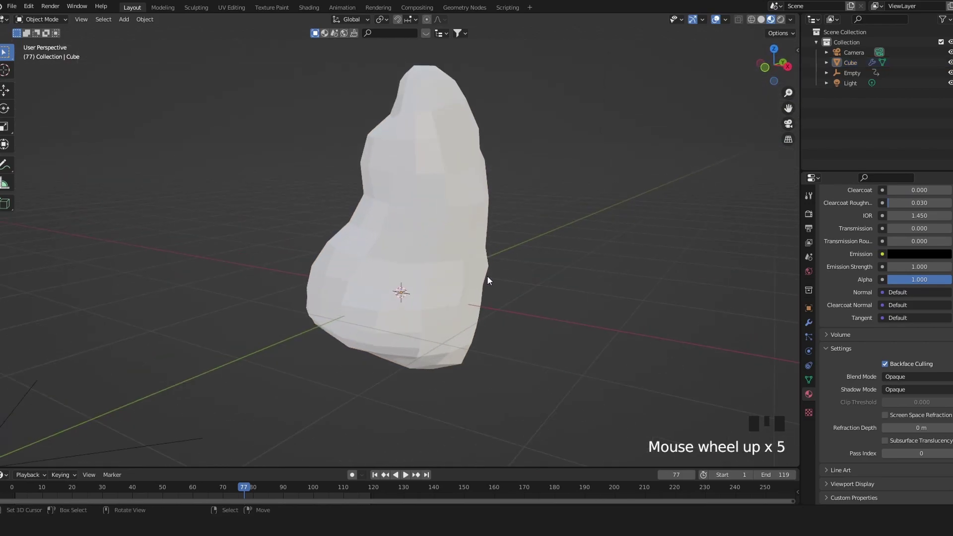
pyautogui.scroll(-2, 373, 296)
pyautogui.scroll(12, 468, 252)
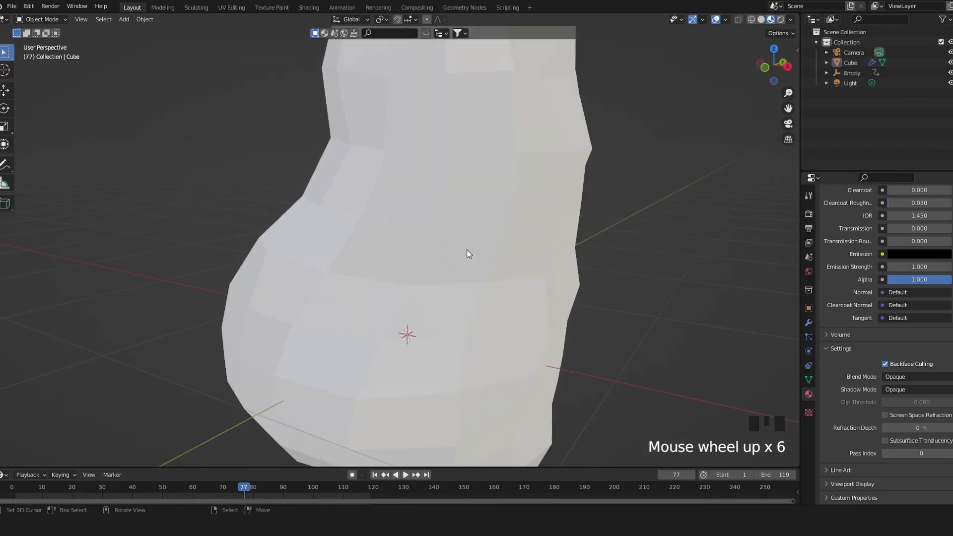
pyautogui.moveTo(482, 266); pyautogui.dragTo(456, 270, button='middle')
pyautogui.scroll(-2, 286, 257)
pyautogui.scroll(2, 473, 266)
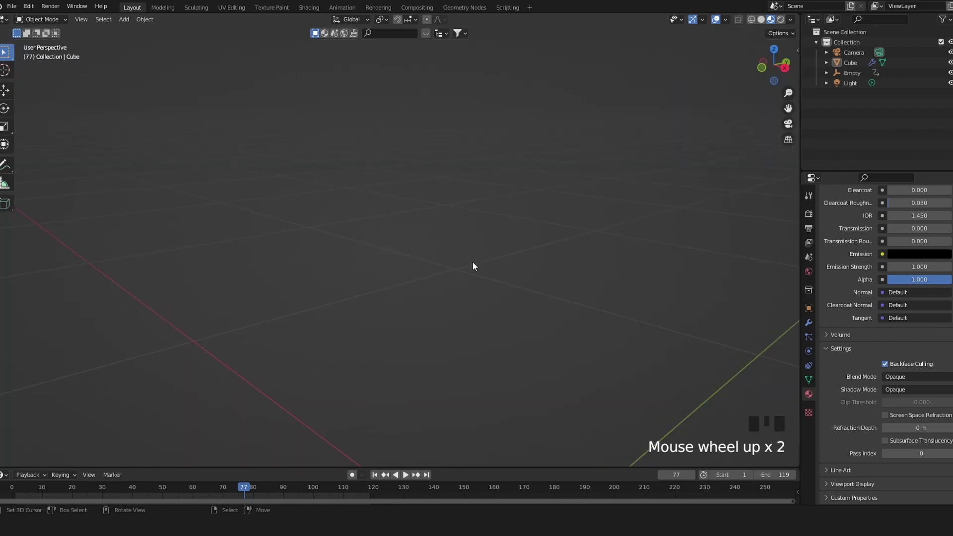
# Toggle Backface Culling off and back on to compare how the mesh looks from inside
pyautogui.click(906, 363)
pyautogui.click(408, 306)
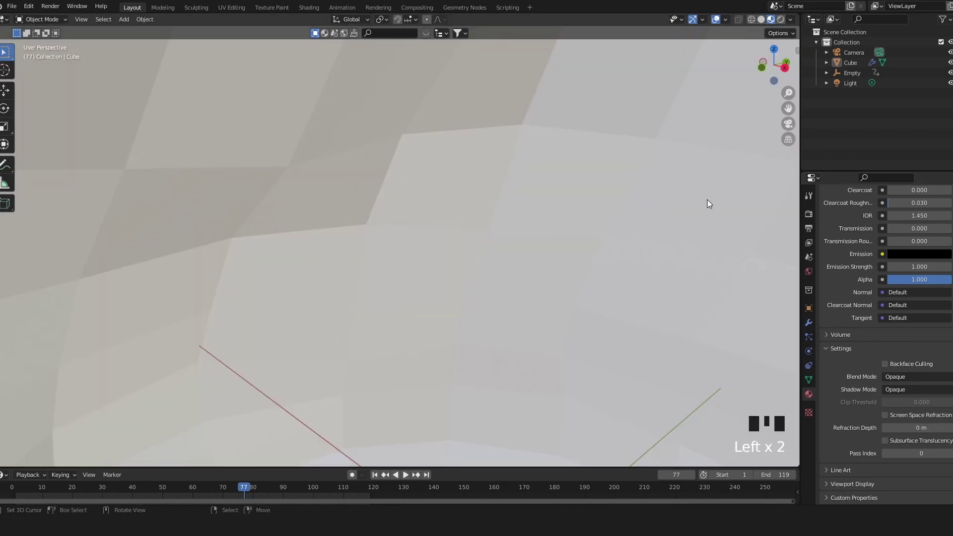
pyautogui.click(886, 362)
pyautogui.scroll(-9, 413, 255)
pyautogui.moveTo(412, 256); pyautogui.dragTo(529, 285, button='middle')
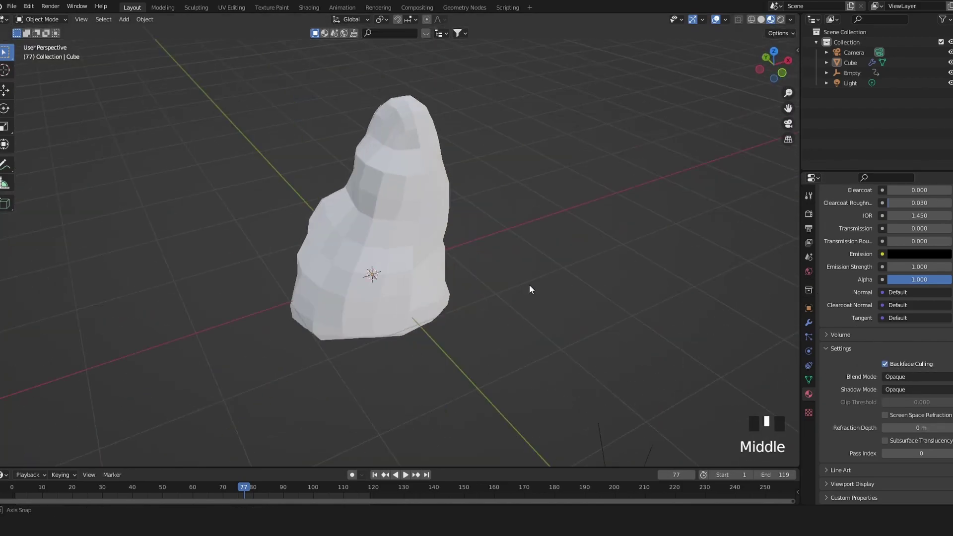
pyautogui.scroll(-3, 458, 229)
# In Edit Mode, flip the normals of the whole flame mesh, return to Object Mode, and deselect it
pyautogui.rightClick(413, 222)
pyautogui.press('Tab')
pyautogui.press('Tab')
pyautogui.press('Tab')
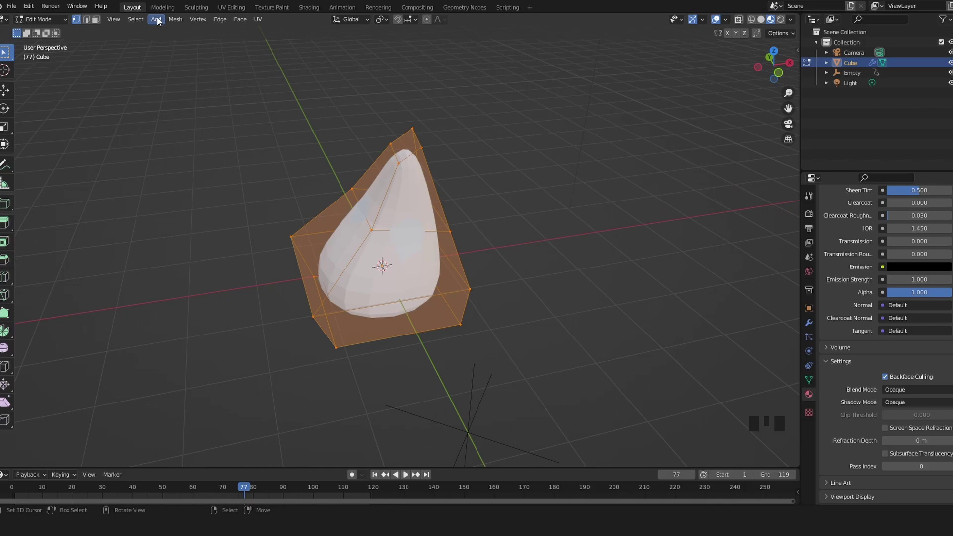
pyautogui.click(173, 19)
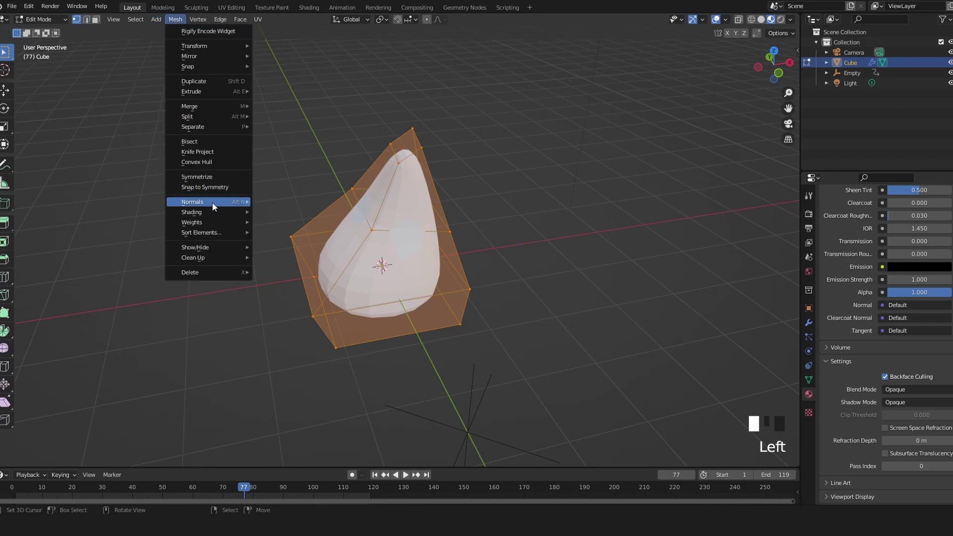
pyautogui.moveTo(212, 203)
pyautogui.click(300, 202)
pyautogui.scroll(-2, 492, 237)
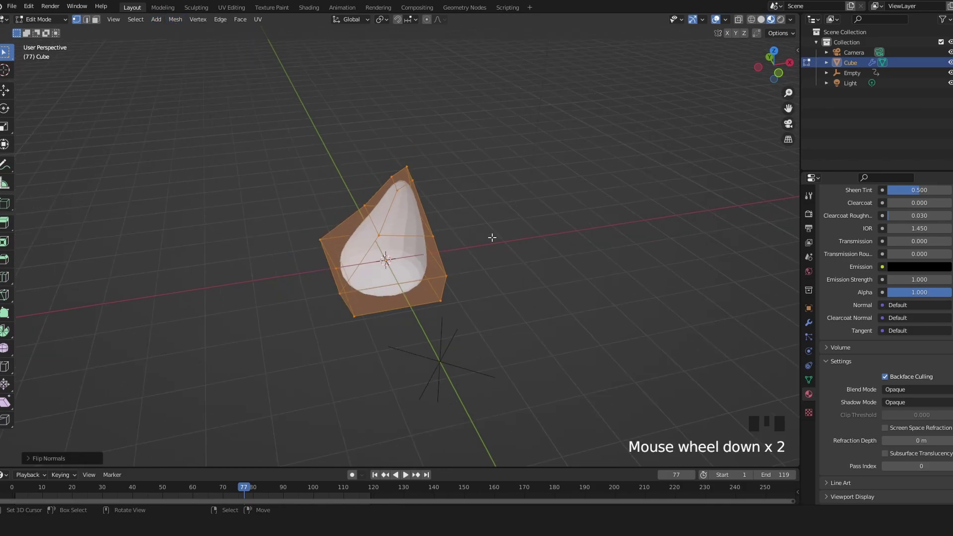
pyautogui.press('Tab')
pyautogui.moveTo(492, 237); pyautogui.dragTo(536, 226, button='middle')
pyautogui.scroll(1, 536, 227)
pyautogui.hotkey('alt', 'a')
# Select the flame, switch to the Shading workspace, and add a Gradient Texture node to its material
pyautogui.rightClick(383, 247)
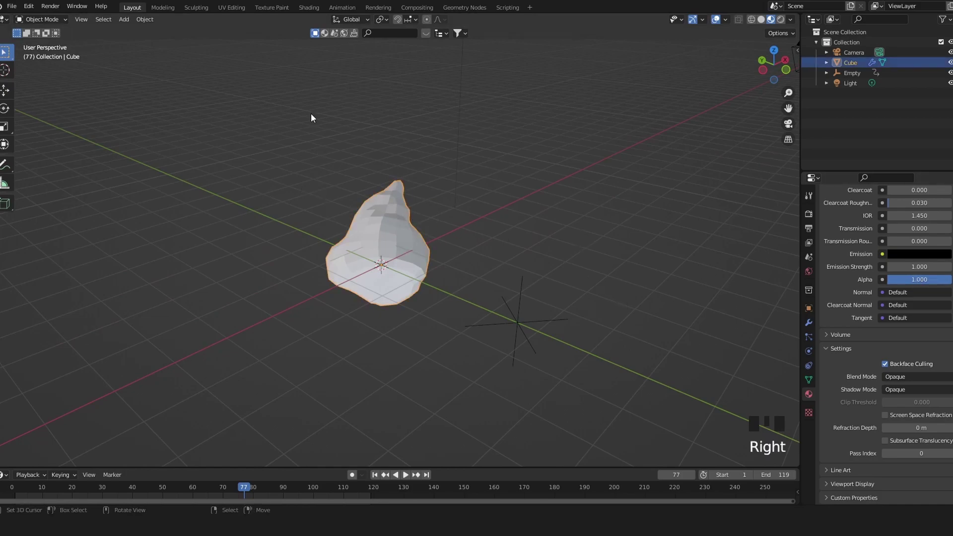
pyautogui.click(308, 8)
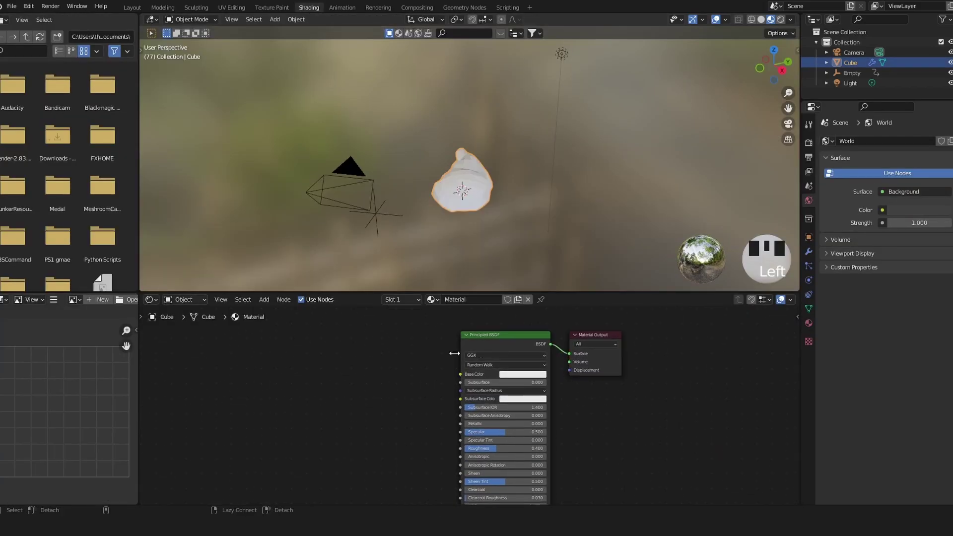
pyautogui.hotkey('shift', 'a')
pyautogui.click(385, 377)
pyautogui.write('cr')
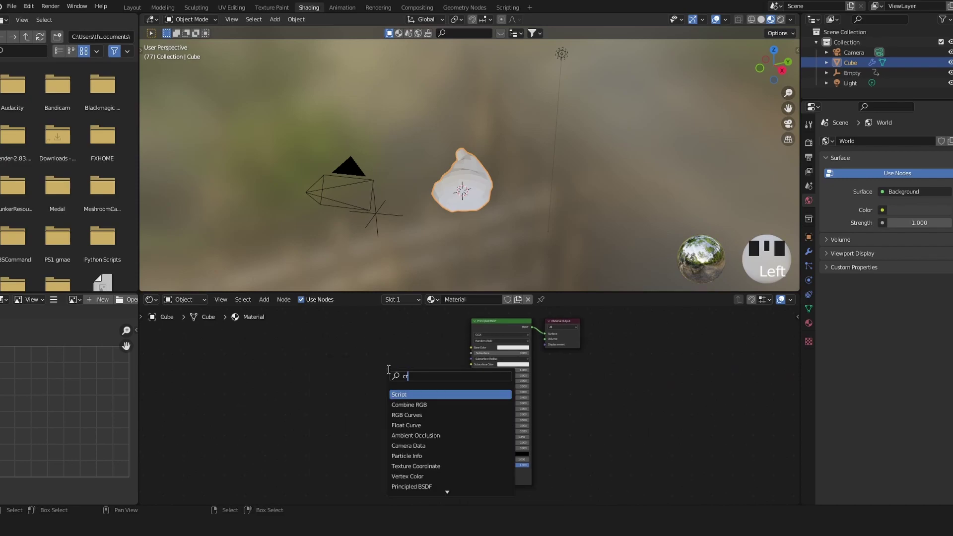
pyautogui.write('a')
pyautogui.press('BackSpace')
pyautogui.press('BackSpace')
pyautogui.press('BackSpace')
pyautogui.write('gr')
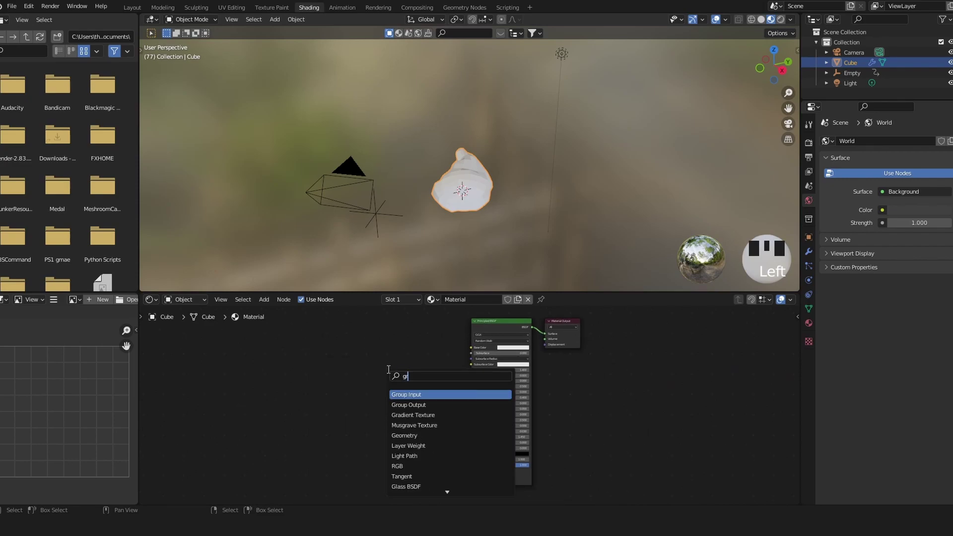
pyautogui.write('ad')
pyautogui.press('Return')
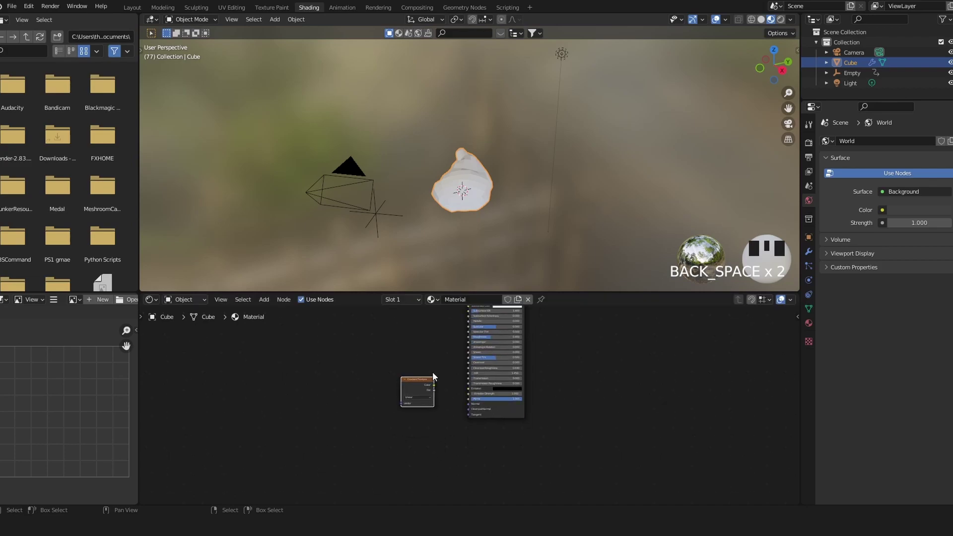
# Place the Gradient Texture node and connect its Color output to the Principled BSDF's Emission input
pyautogui.click(394, 365)
pyautogui.scroll(4, 368, 368)
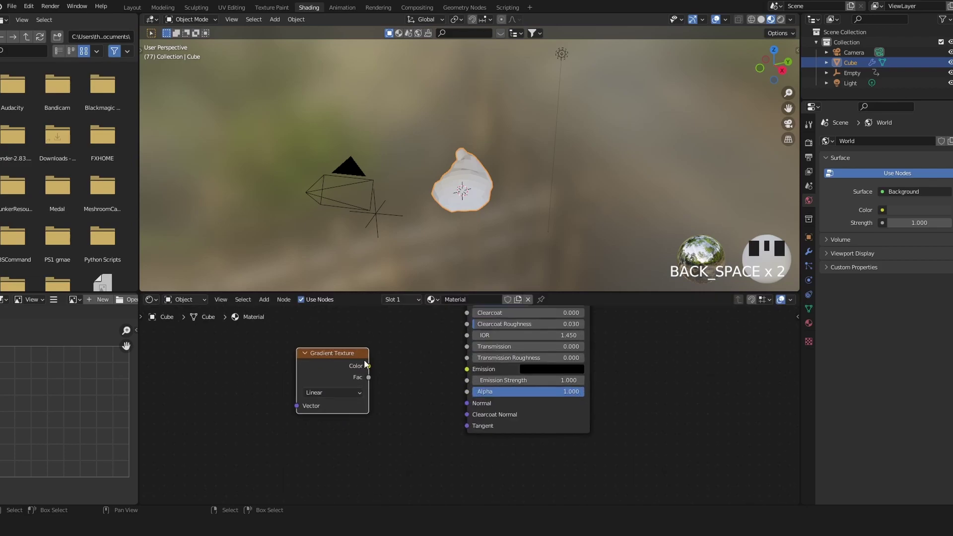
pyautogui.moveTo(440, 369); pyautogui.dragTo(466, 369)
pyautogui.moveTo(406, 355); pyautogui.dragTo(437, 389, button='middle')
pyautogui.scroll(4, 505, 187)
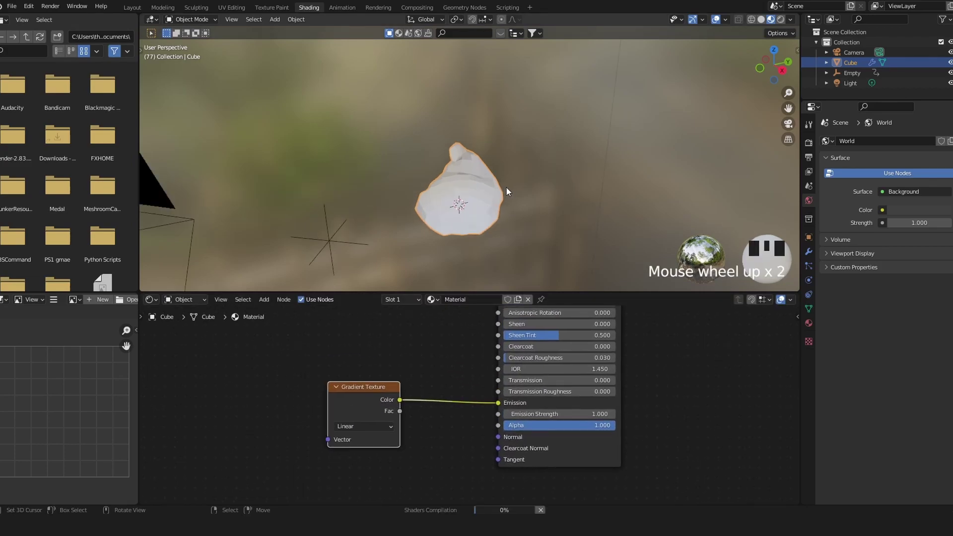
pyautogui.moveTo(520, 229); pyautogui.dragTo(326, 210, button='middle')
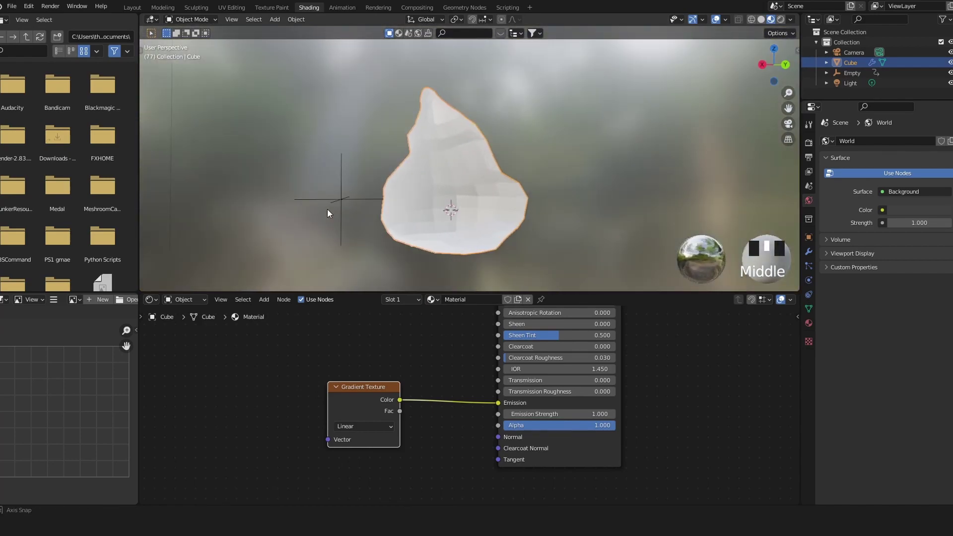
# Preview the Gradient Texture's output directly on the flame and view the gradient from another angle
pyautogui.scroll(-2, 415, 377)
pyautogui.moveTo(416, 377); pyautogui.dragTo(446, 380, button='middle')
pyautogui.scroll(1, 522, 402)
pyautogui.moveTo(605, 341)
pyautogui.mouseDown(button='middle')
pyautogui.moveTo(522, 402)
pyautogui.moveTo(596, 335)
pyautogui.mouseUp(button='middle')
pyautogui.scroll(4, 469, 377)
pyautogui.click(390, 395)
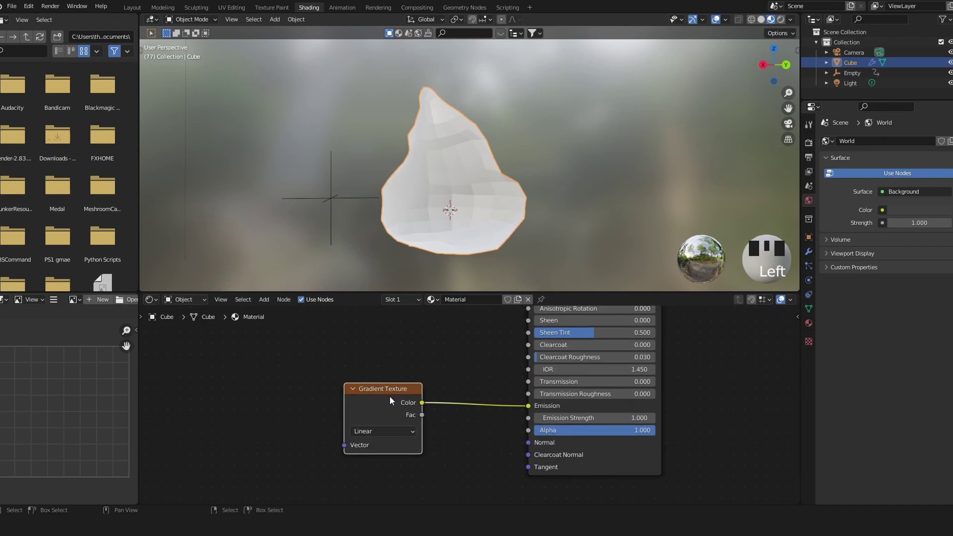
pyautogui.scroll(-2, 389, 397)
pyautogui.keyDown('ctrl'); pyautogui.keyDown('shift'); pyautogui.click(389, 401); pyautogui.keyUp('shift'); pyautogui.keyUp('ctrl')
pyautogui.scroll(-3, 454, 387)
pyautogui.moveTo(455, 387); pyautogui.dragTo(502, 383, button='middle')
pyautogui.moveTo(462, 211); pyautogui.dragTo(439, 218, button='middle')
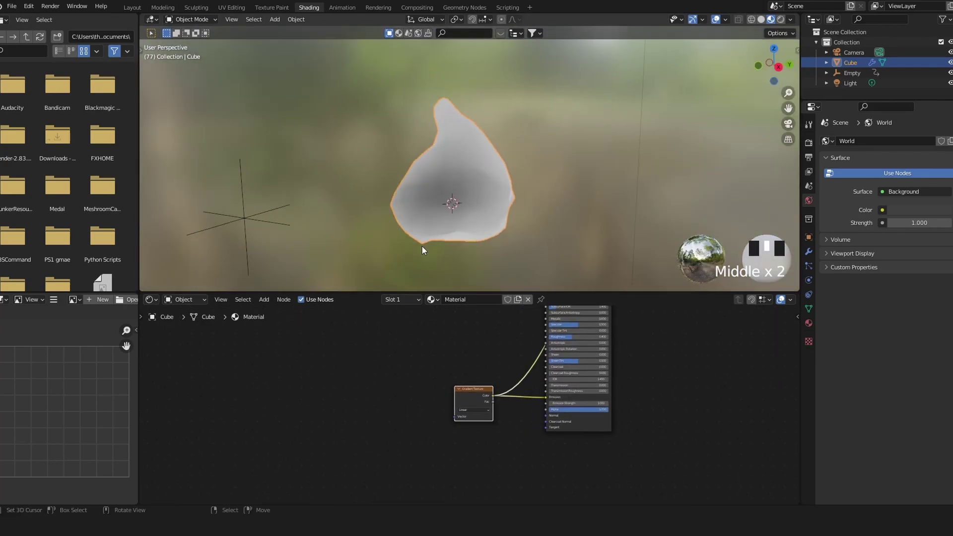
# Add Texture Coordinate and Mapping nodes feeding the Gradient Texture's Vector input
pyautogui.scroll(-4, 417, 351)
pyautogui.moveTo(417, 350); pyautogui.dragTo(395, 365, button='middle')
pyautogui.moveTo(462, 222); pyautogui.dragTo(474, 225, button='middle')
pyautogui.scroll(4, 452, 415)
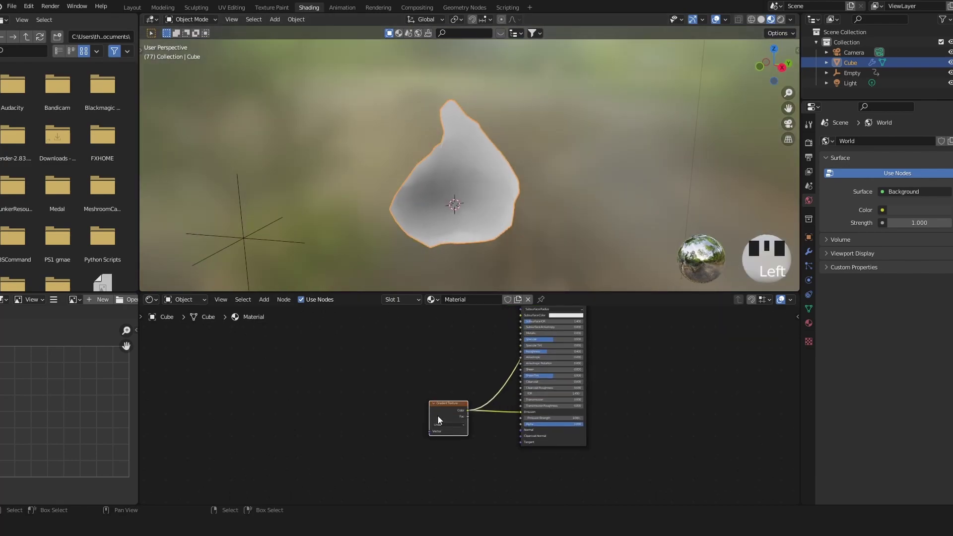
pyautogui.hotkey('ctrl', 't')
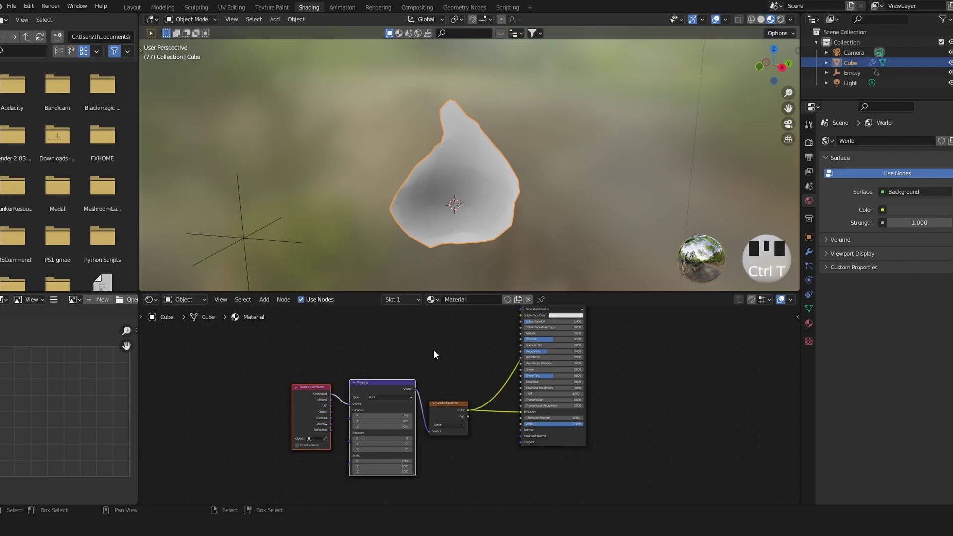
pyautogui.scroll(2, 457, 383)
pyautogui.moveTo(457, 383); pyautogui.dragTo(506, 368, button='middle')
pyautogui.scroll(3, 308, 368)
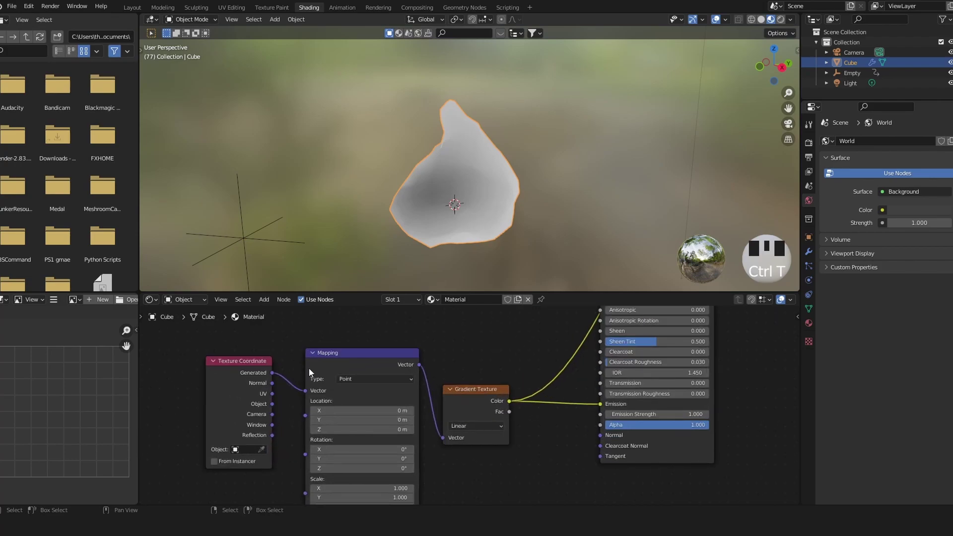
# Set the Mapping node's Y rotation to 90° so the gradient runs vertically up the flame
pyautogui.moveTo(417, 425); pyautogui.dragTo(396, 425)
pyautogui.click(396, 424)
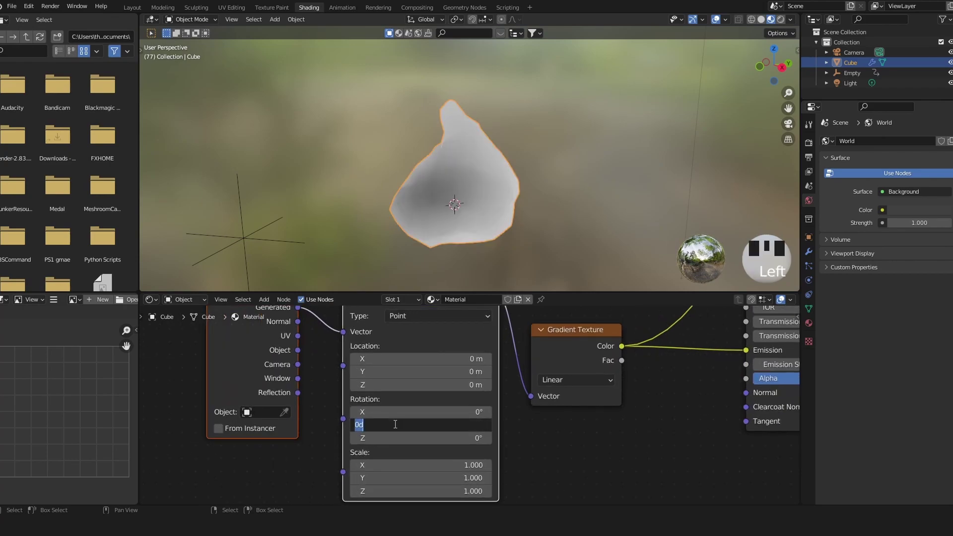
pyautogui.write('90')
pyautogui.press('Return')
pyautogui.moveTo(497, 194); pyautogui.dragTo(487, 225, button='middle')
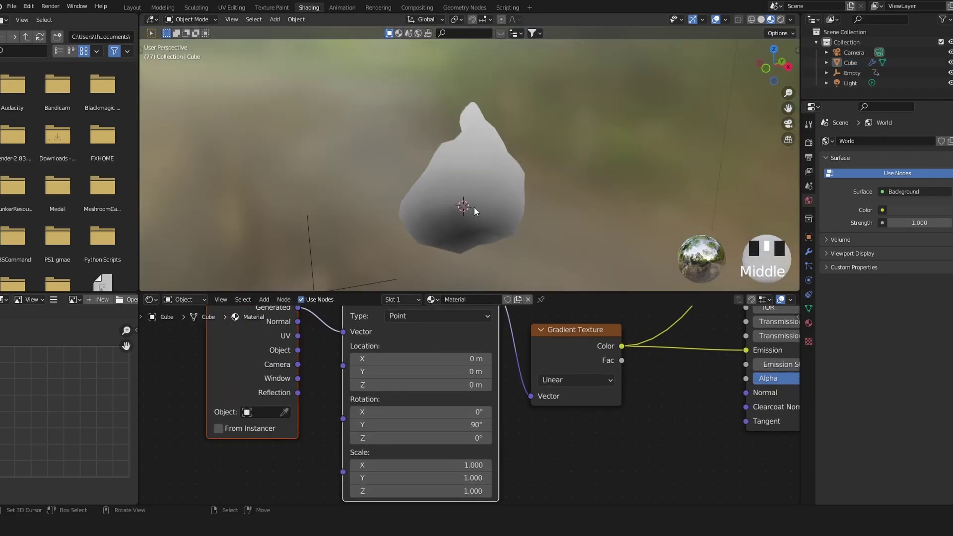
# Move the three texture nodes farther from the Principled BSDF and cut the Gradient Texture's preview link
pyautogui.scroll(-4, 571, 341)
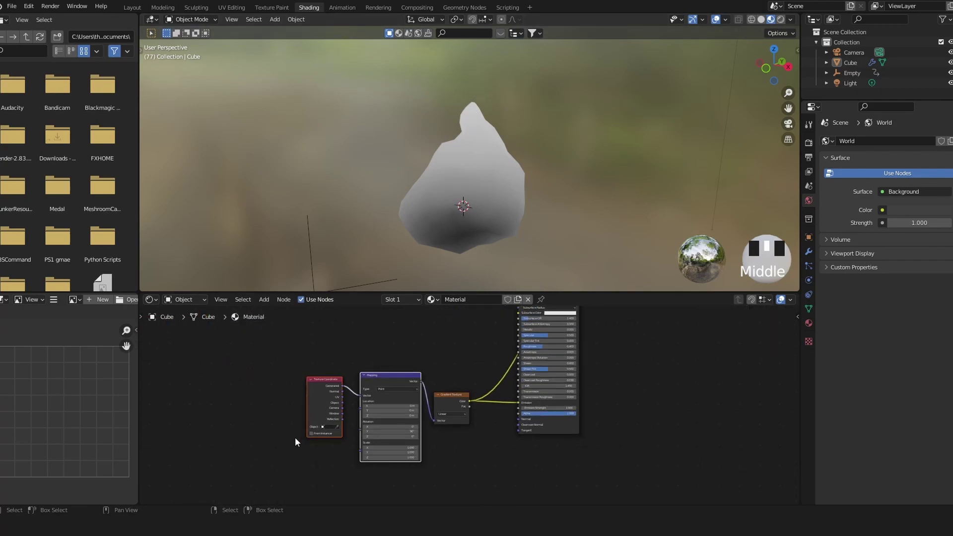
pyautogui.moveTo(273, 448); pyautogui.dragTo(474, 380)
pyautogui.press('g')
pyautogui.click(374, 376)
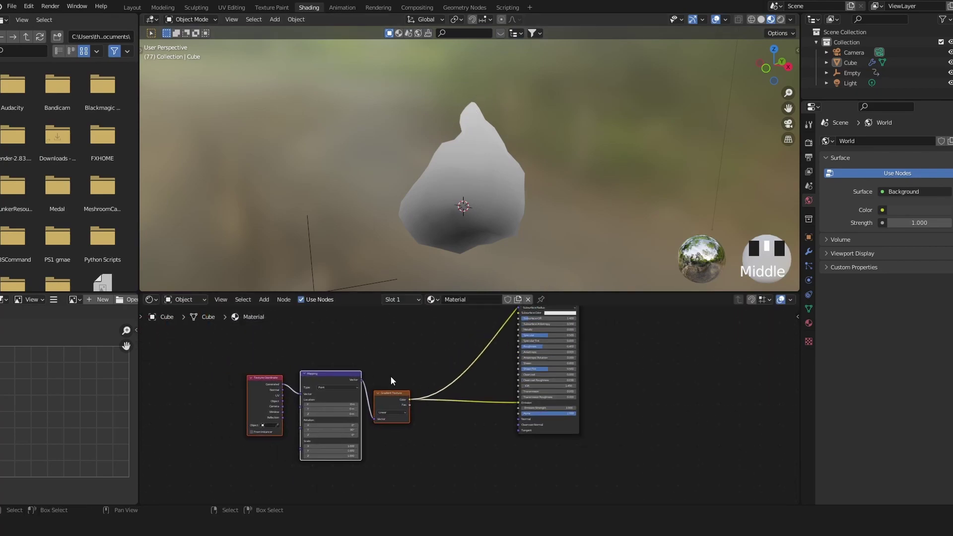
pyautogui.click(442, 404)
pyautogui.scroll(5, 437, 400)
pyautogui.keyDown('ctrl'); pyautogui.moveTo(435, 364); pyautogui.dragTo(473, 386, button='right'); pyautogui.keyUp('ctrl')
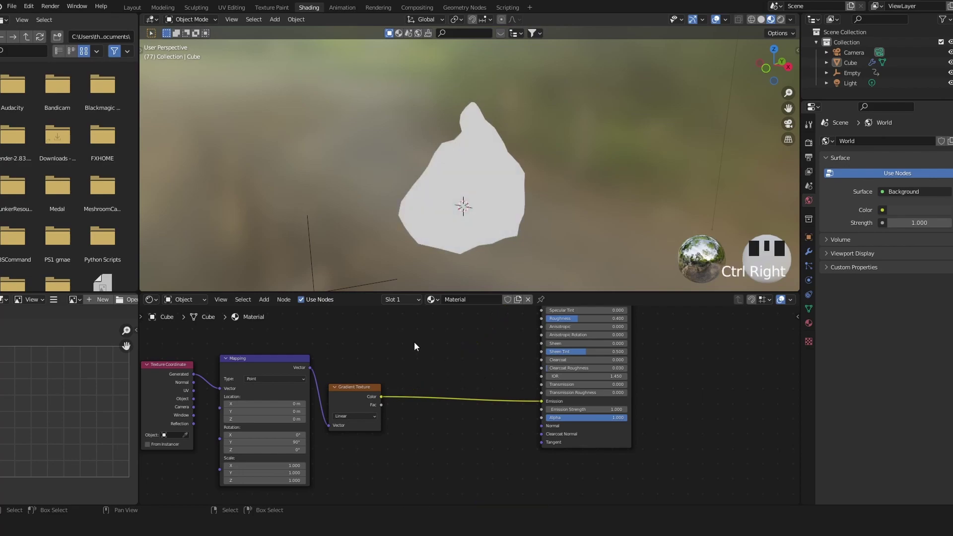
pyautogui.scroll(1, 469, 377)
# Insert a ColorRamp node on the link between the Gradient Texture and the Emission input
pyautogui.hotkey('shift', 'a')
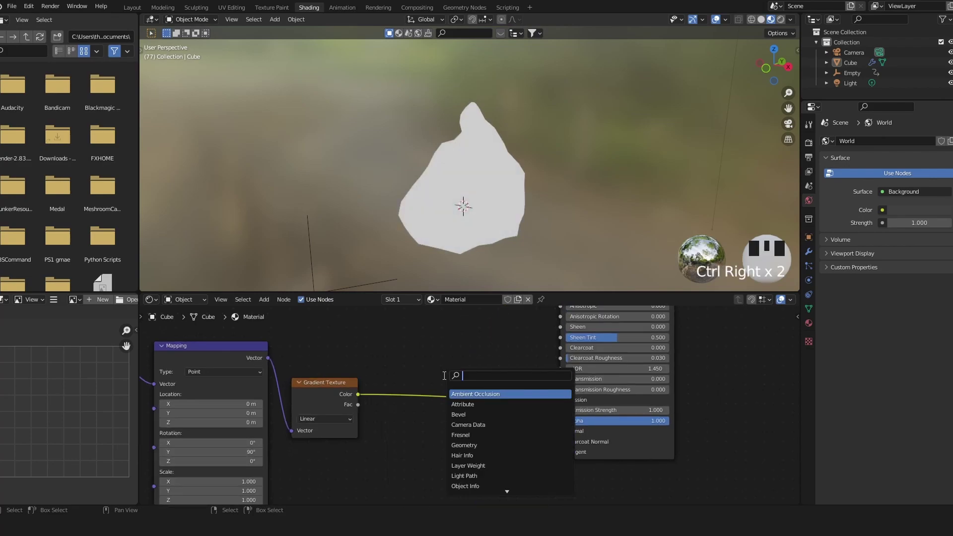
pyautogui.write('color')
pyautogui.press('Return')
pyautogui.click(374, 377)
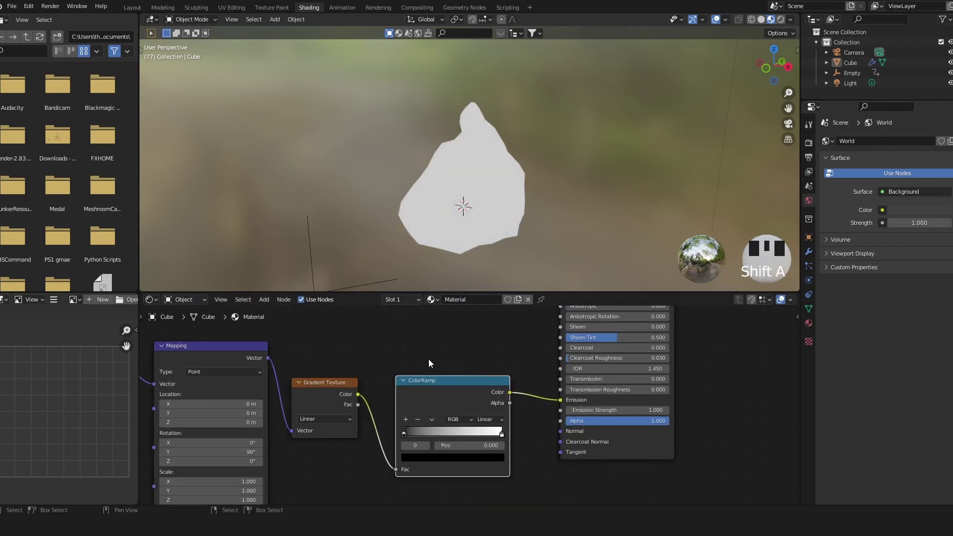
# Connect the ColorRamp's Color output to Base Color as well, and reconnect the Principled BSDF to the Material Output
pyautogui.scroll(-5, 472, 354)
pyautogui.moveTo(550, 345); pyautogui.dragTo(473, 432, button='middle')
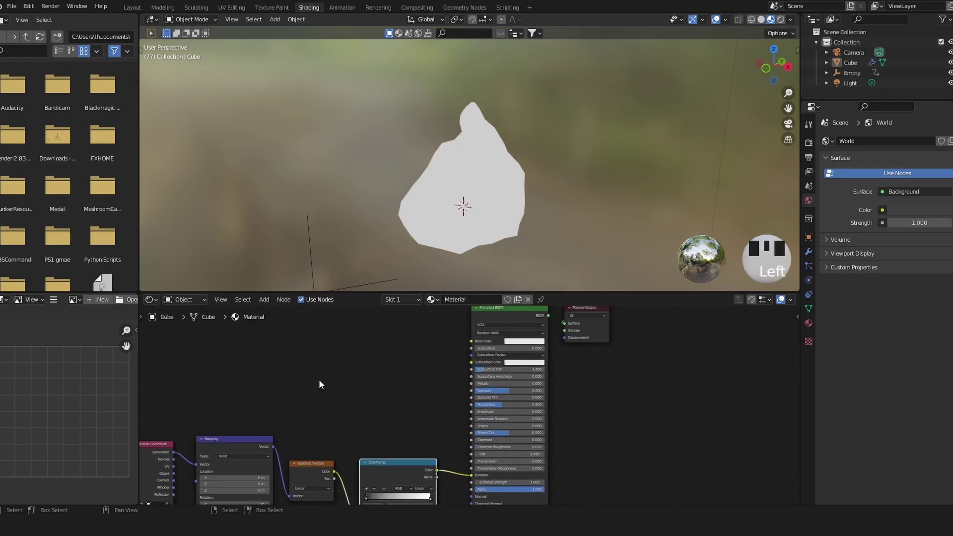
pyautogui.moveTo(437, 469); pyautogui.dragTo(471, 342)
pyautogui.scroll(-3, 487, 373)
pyautogui.moveTo(505, 325); pyautogui.dragTo(481, 347, button='middle')
pyautogui.keyDown('ctrl'); pyautogui.keyDown('shift'); pyautogui.click(483, 348); pyautogui.keyUp('shift'); pyautogui.keyUp('ctrl')
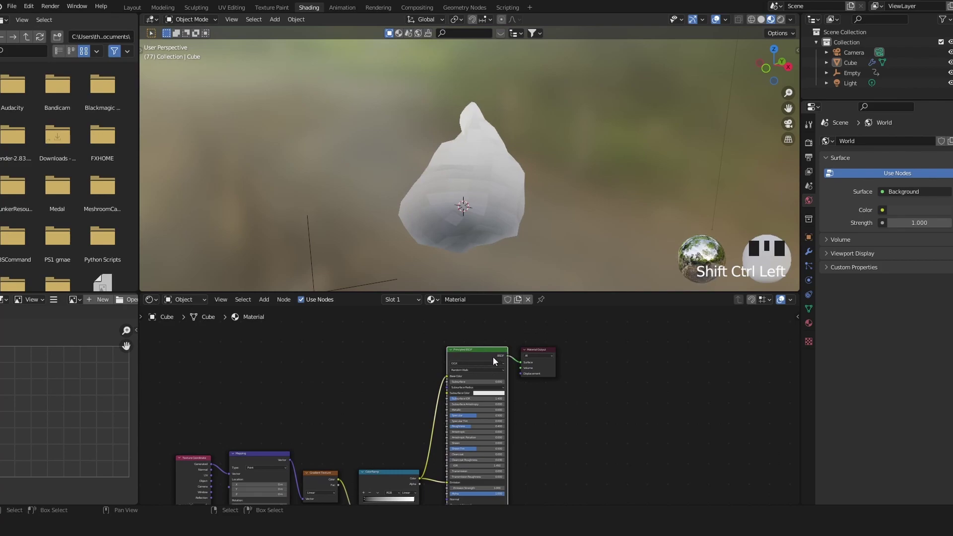
# Color the ColorRamp's start stop orange (H 0.058, S 1.000, V 0.553) and its end stop bright yellow
pyautogui.scroll(-2, 420, 462)
pyautogui.scroll(6, 527, 388)
pyautogui.moveTo(420, 462); pyautogui.dragTo(469, 399, button='middle')
pyautogui.scroll(-5, 527, 388)
pyautogui.scroll(7, 470, 399)
pyautogui.scroll(3, 462, 399)
pyautogui.click(438, 431)
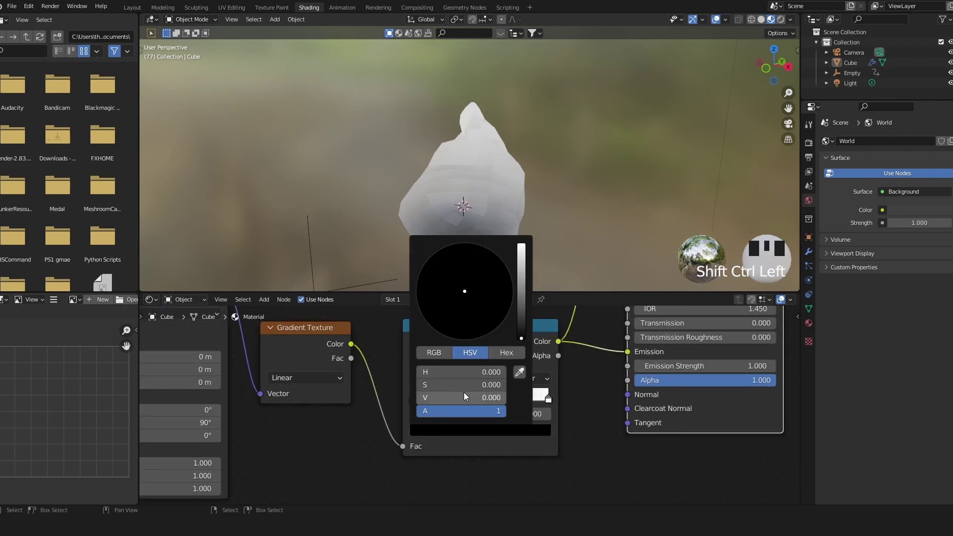
pyautogui.moveTo(523, 336); pyautogui.dragTo(522, 265)
pyautogui.moveTo(467, 302); pyautogui.dragTo(435, 330)
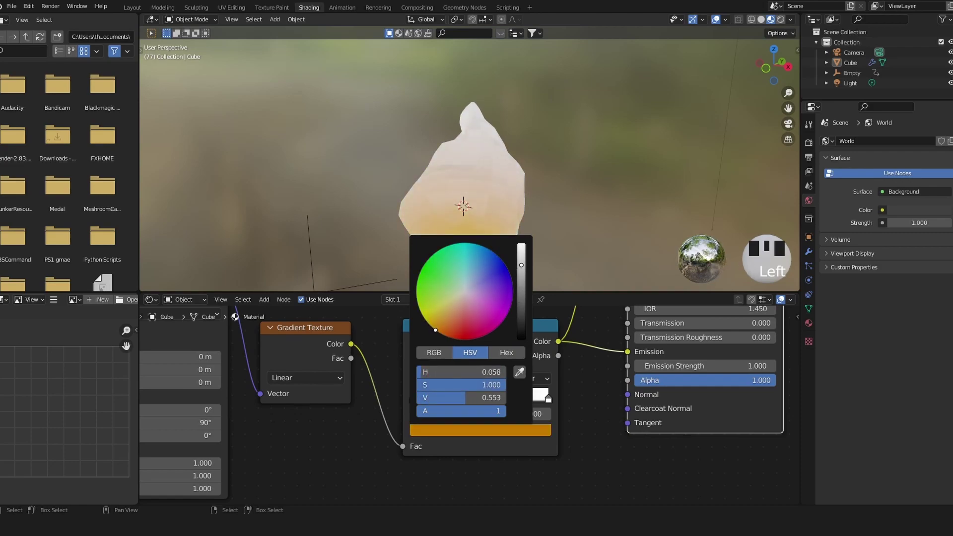
pyautogui.click(545, 400)
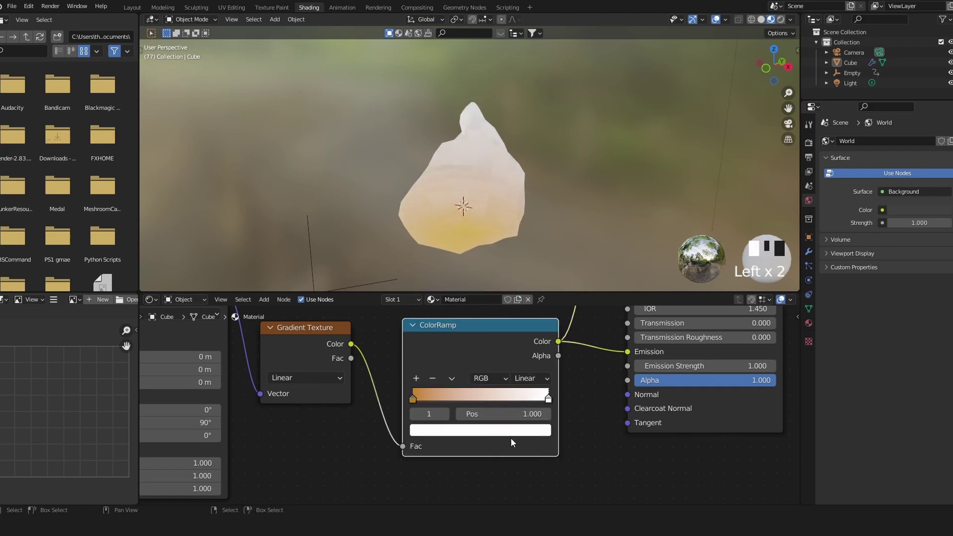
pyautogui.click(506, 430)
pyautogui.click(422, 316)
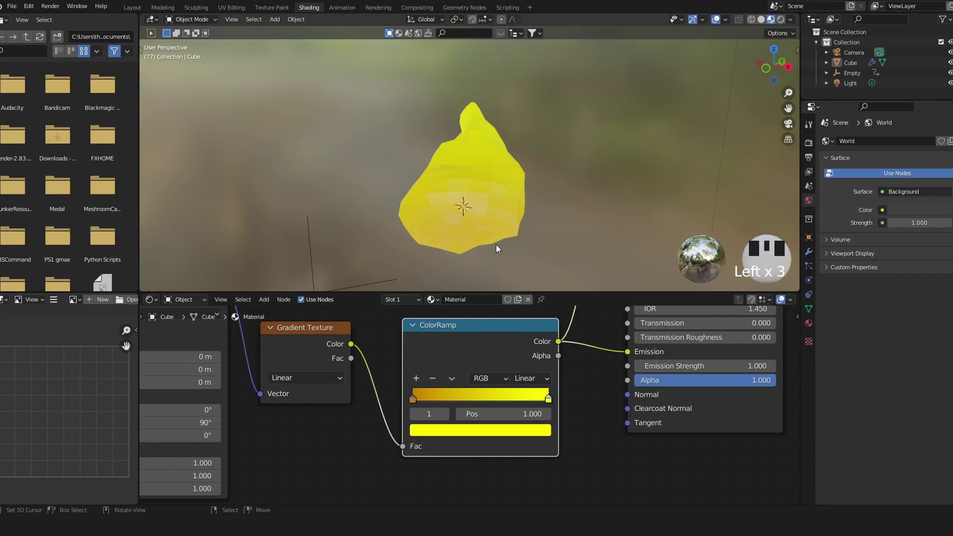
# Set the Mapping node's Location X to -0.15 m
pyautogui.moveTo(241, 375); pyautogui.dragTo(458, 384, button='middle')
pyautogui.moveTo(346, 389)
pyautogui.keyDown('shift'); pyautogui.mouseDown()
pyautogui.moveTo(367, 390)
pyautogui.moveTo(337, 390)
pyautogui.moveTo(423, 376)
pyautogui.moveTo(373, 377)
pyautogui.moveTo(414, 364)
pyautogui.moveTo(406, 364)
pyautogui.mouseUp(); pyautogui.keyUp('shift')
pyautogui.write('0')
pyautogui.press('Return')
# Deselect everything and switch the 3D viewport to Rendered shading
pyautogui.moveTo(640, 111); pyautogui.dragTo(595, 163, button='middle')
pyautogui.scroll(-3, 596, 163)
pyautogui.hotkey('alt', 'a')
pyautogui.scroll(-2, 571, 318)
pyautogui.press('z')
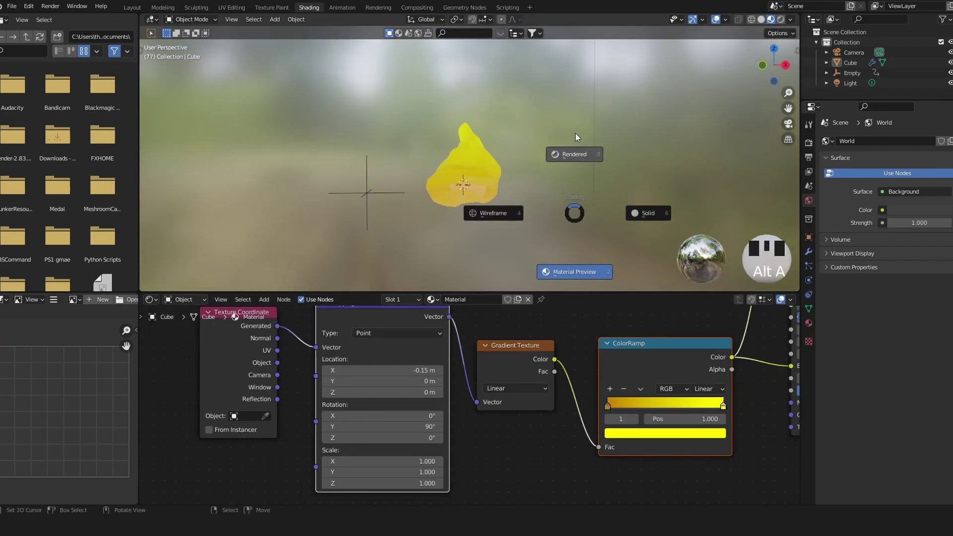
pyautogui.click(575, 133)
pyautogui.scroll(3, 584, 202)
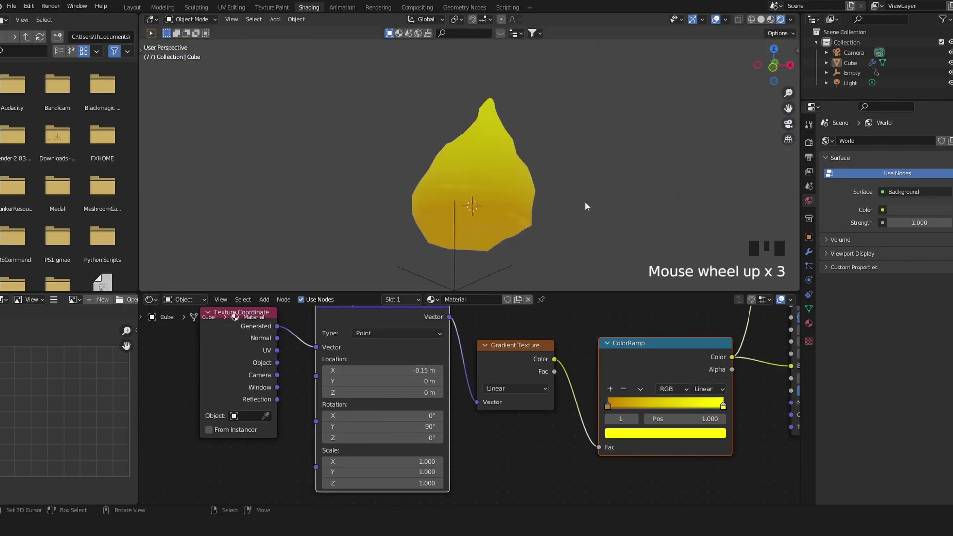
pyautogui.moveTo(585, 202); pyautogui.dragTo(557, 221, button='middle')
pyautogui.press('z')
pyautogui.click(553, 148)
# Set the Principled BSDF's Roughness to 1.000 and enable Bloom in the Eevee render settings
pyautogui.scroll(-6, 585, 377)
pyautogui.moveTo(589, 377)
pyautogui.mouseDown(button='middle')
pyautogui.moveTo(519, 393)
pyautogui.moveTo(369, 461)
pyautogui.mouseUp(button='middle')
pyautogui.scroll(3, 368, 461)
pyautogui.click(497, 486)
pyautogui.moveTo(511, 213); pyautogui.dragTo(610, 233, button='middle')
pyautogui.hotkey('ctrl', 'z')
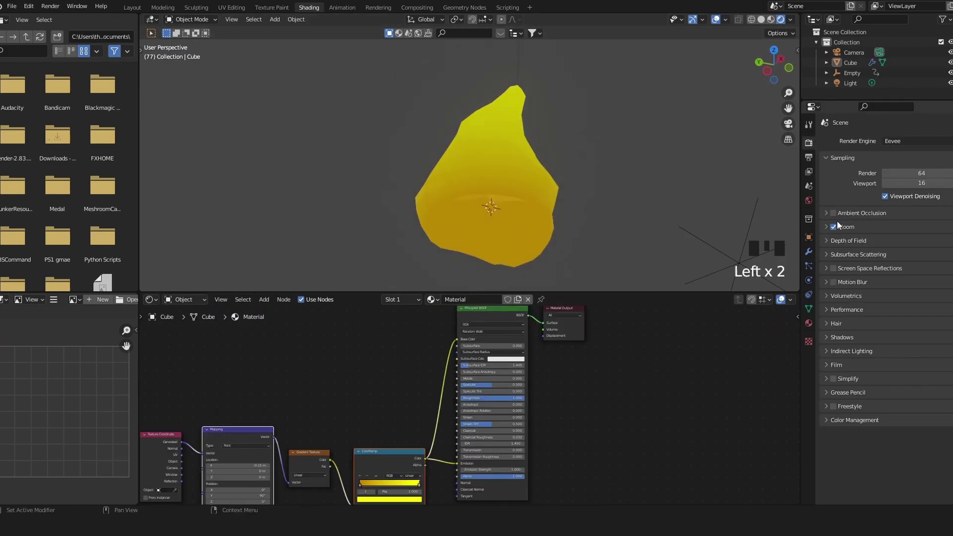
# Set the Principled BSDF's Emission Strength to 5.400 and change the ColorRamp's start stop to a bright red-orange
pyautogui.scroll(3, 387, 440)
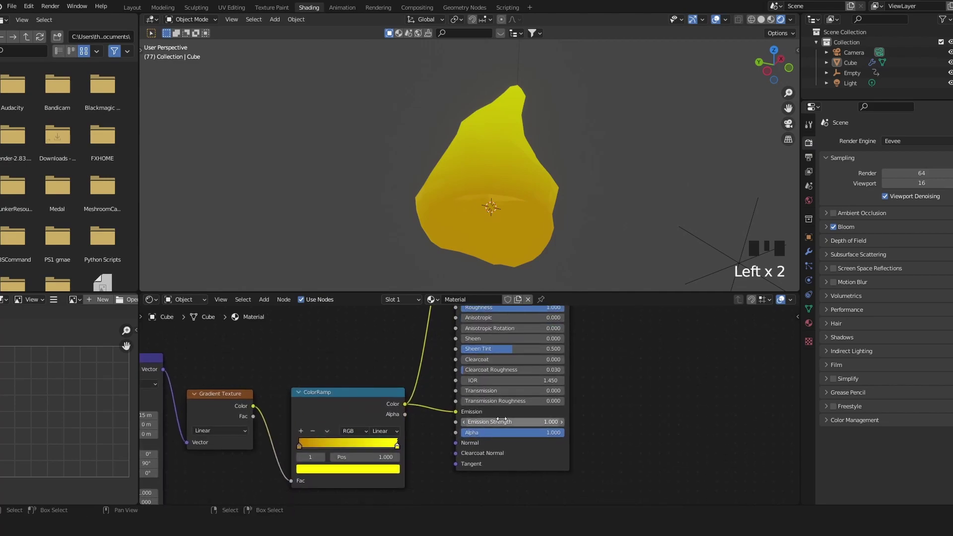
pyautogui.moveTo(502, 419); pyautogui.dragTo(524, 419)
pyautogui.scroll(4, 497, 419)
pyautogui.moveTo(447, 432); pyautogui.dragTo(578, 382, button='middle')
pyautogui.click(368, 410)
pyautogui.click(397, 440)
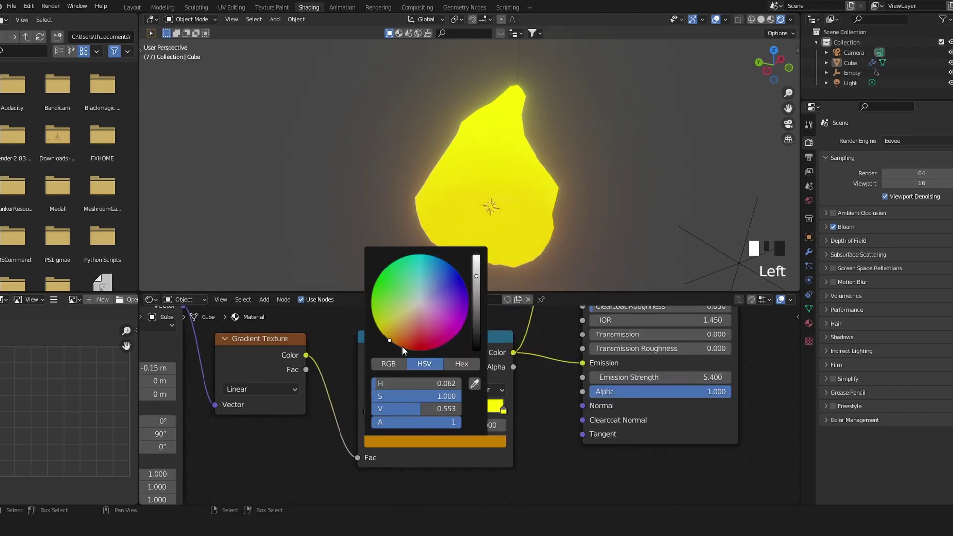
pyautogui.moveTo(476, 276); pyautogui.dragTo(477, 253)
# Set the Mapping node's scale to 0.400 on all three axes and its Location X to -0.03 m
pyautogui.moveTo(258, 412); pyautogui.dragTo(343, 392, button='middle')
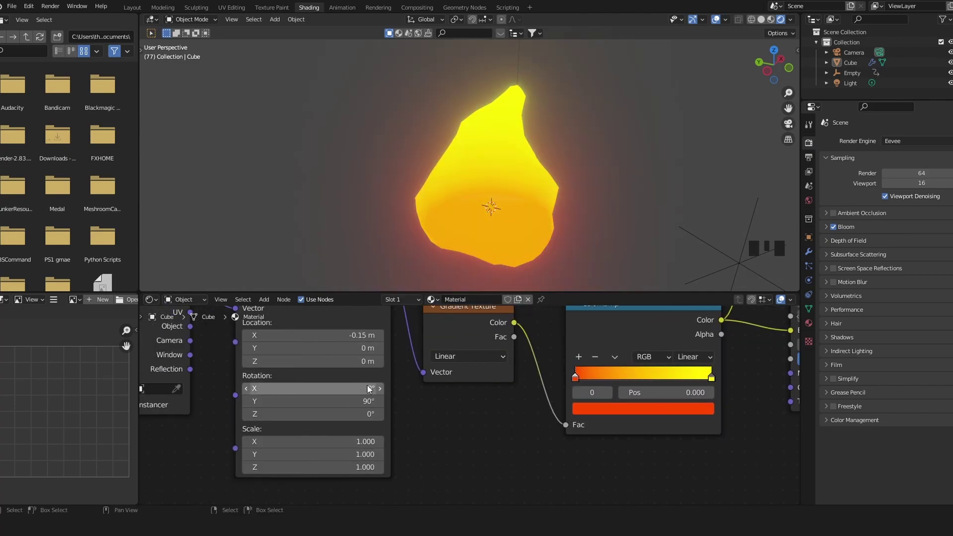
pyautogui.scroll(1, 337, 422)
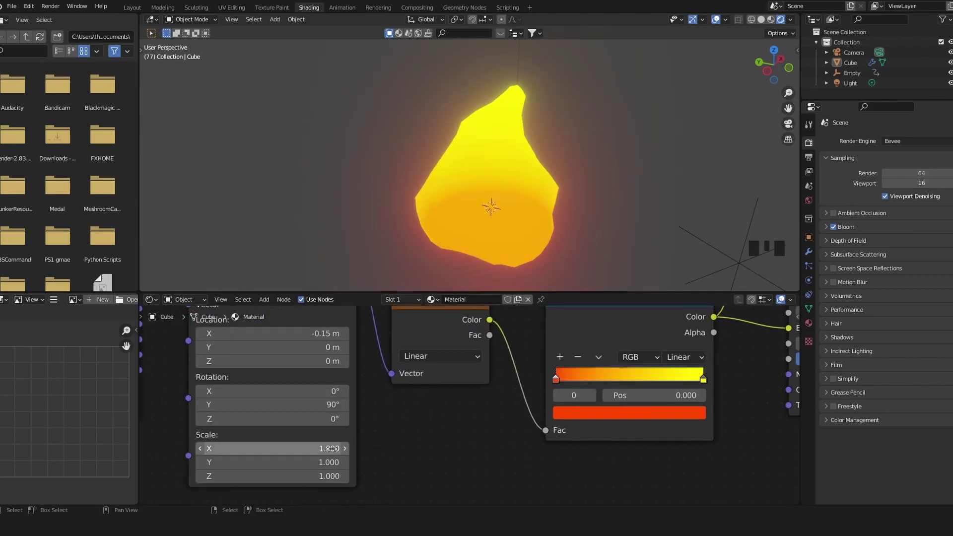
pyautogui.moveTo(295, 449); pyautogui.dragTo(241, 449)
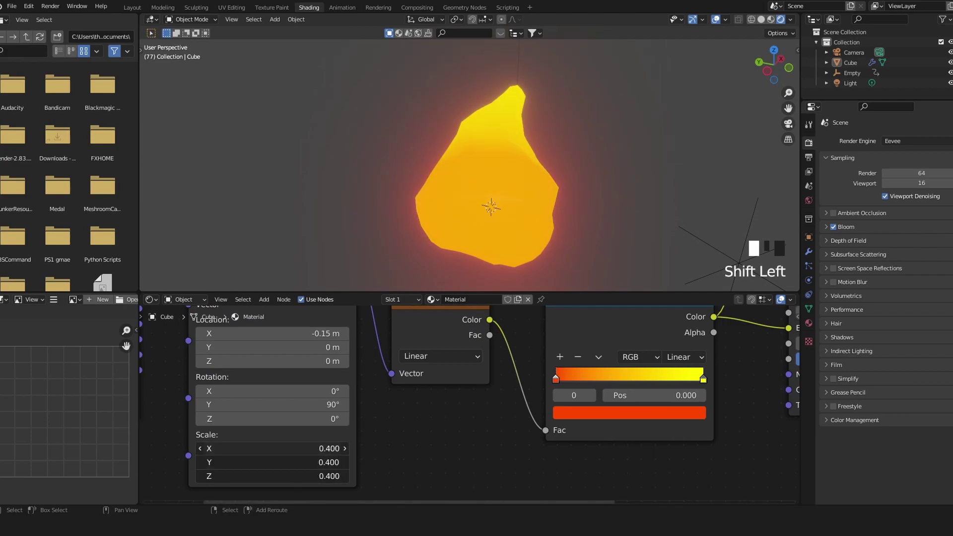
pyautogui.moveTo(271, 333)
pyautogui.keyDown('shift'); pyautogui.mouseDown()
pyautogui.moveTo(241, 334)
pyautogui.moveTo(270, 333)
pyautogui.mouseUp(); pyautogui.keyUp('shift')
# Examine the glowing flame from several angles and through the scene camera
pyautogui.scroll(-5, 602, 208)
pyautogui.hotkey('alt', 'a')
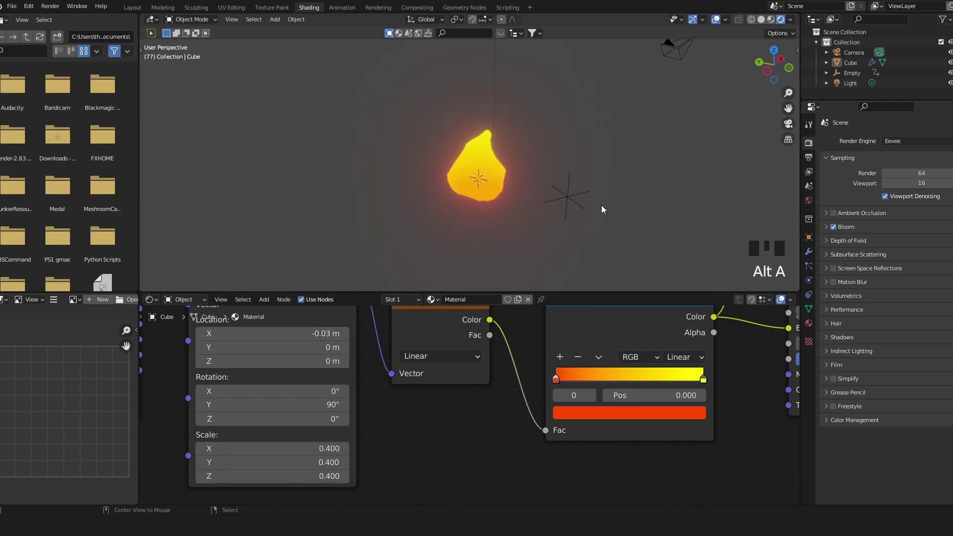
pyautogui.moveTo(602, 209); pyautogui.dragTo(640, 196, button='middle')
pyautogui.moveTo(655, 191); pyautogui.dragTo(621, 142, button='middle')
pyautogui.scroll(3, 538, 153)
pyautogui.press('KP_0')
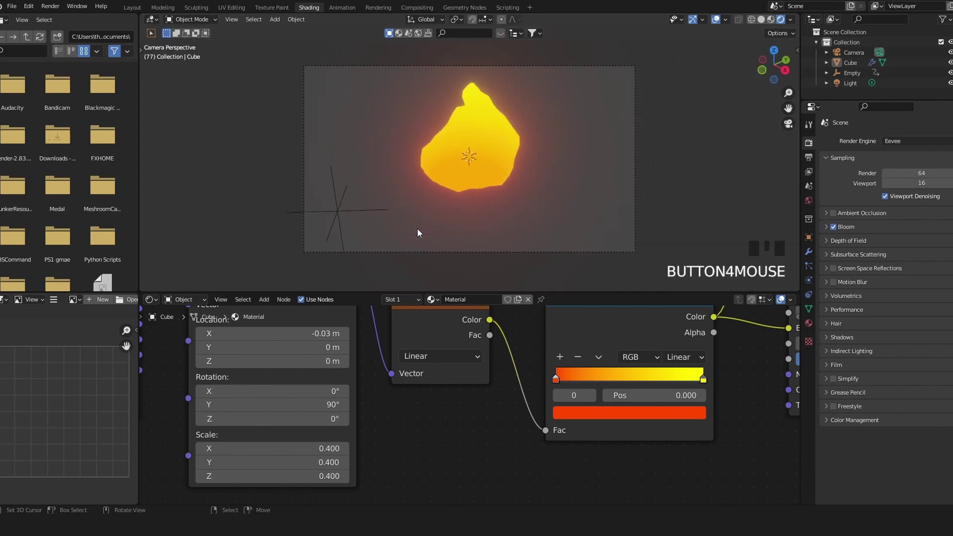
pyautogui.keyDown('shift'); pyautogui.scroll(-1, 517, 153); pyautogui.keyUp('shift')
pyautogui.scroll(3, 432, 193)
pyautogui.scroll(1, 432, 192)
pyautogui.keyDown('shift'); pyautogui.moveTo(492, 191); pyautogui.dragTo(493, 187, button='middle'); pyautogui.keyUp('shift')
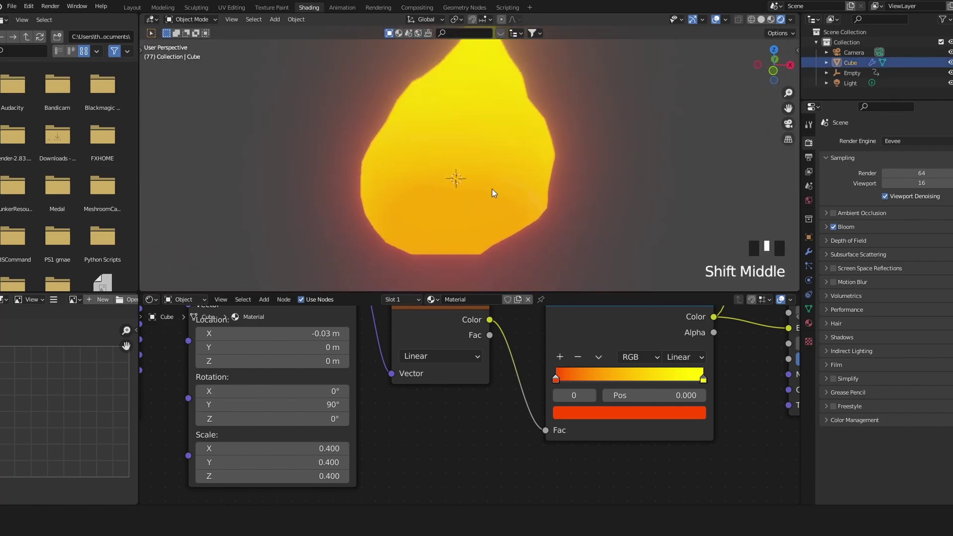
# Duplicate the flame in place and scale the copy down so it sits inside the original
pyautogui.scroll(-3, 443, 173)
pyautogui.hotkey('shift', 'd')
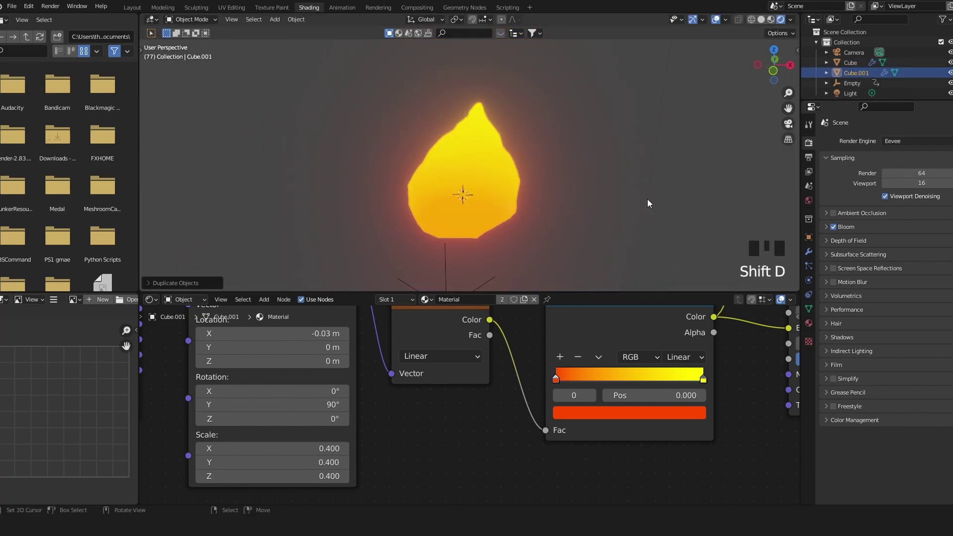
pyautogui.press('s')
pyautogui.click(546, 199)
# Switch the viewport to Wireframe shading and examine the smaller copy inside the outer flame
pyautogui.scroll(1, 530, 192)
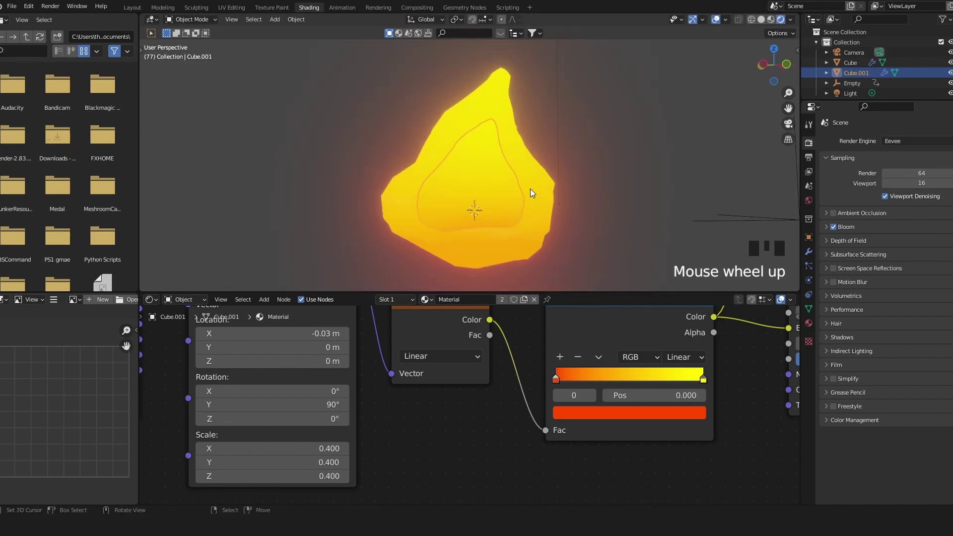
pyautogui.moveTo(530, 192); pyautogui.dragTo(472, 187, button='middle')
pyautogui.press('z')
pyautogui.moveTo(504, 159)
pyautogui.mouseDown(button='middle')
pyautogui.moveTo(569, 196)
pyautogui.moveTo(625, 174)
pyautogui.moveTo(456, 160)
pyautogui.mouseUp(button='middle')
pyautogui.press('z')
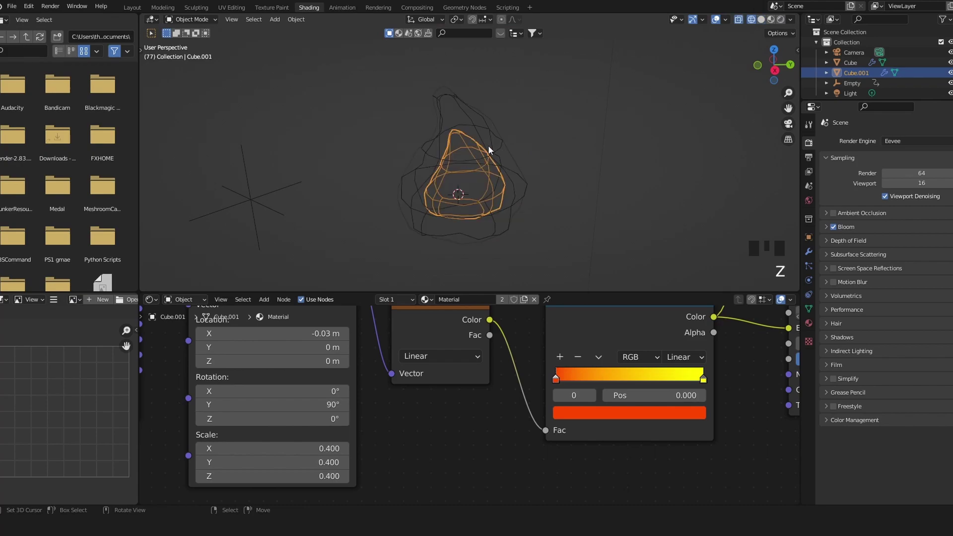
# Make the inner flame's material a single-user copy and switch the viewport to Material Preview shading
pyautogui.press('z')
pyautogui.scroll(-4, 511, 383)
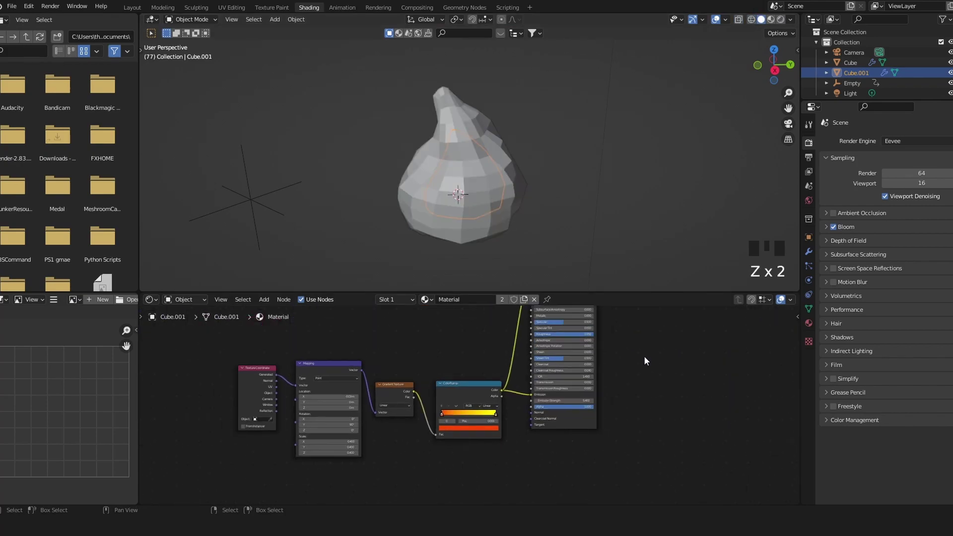
pyautogui.click(502, 300)
pyautogui.press('z')
# Recolor the start stop of the inner flame's ColorRamp from orange to red
pyautogui.moveTo(515, 229); pyautogui.dragTo(626, 232, button='middle')
pyautogui.scroll(6, 461, 382)
pyautogui.moveTo(446, 416); pyautogui.dragTo(460, 368, button='middle')
pyautogui.scroll(3, 461, 365)
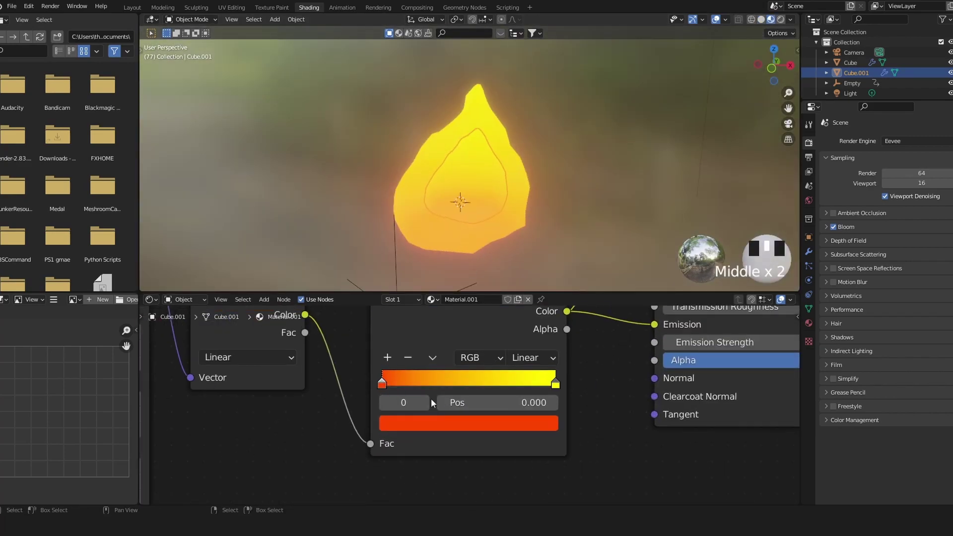
pyautogui.click(442, 425)
pyautogui.moveTo(441, 307); pyautogui.dragTo(456, 308)
# Set the inner flame's ColorRamp end stop to orange at hue 0.079 and adjust its start stop to pure red
pyautogui.click(555, 384)
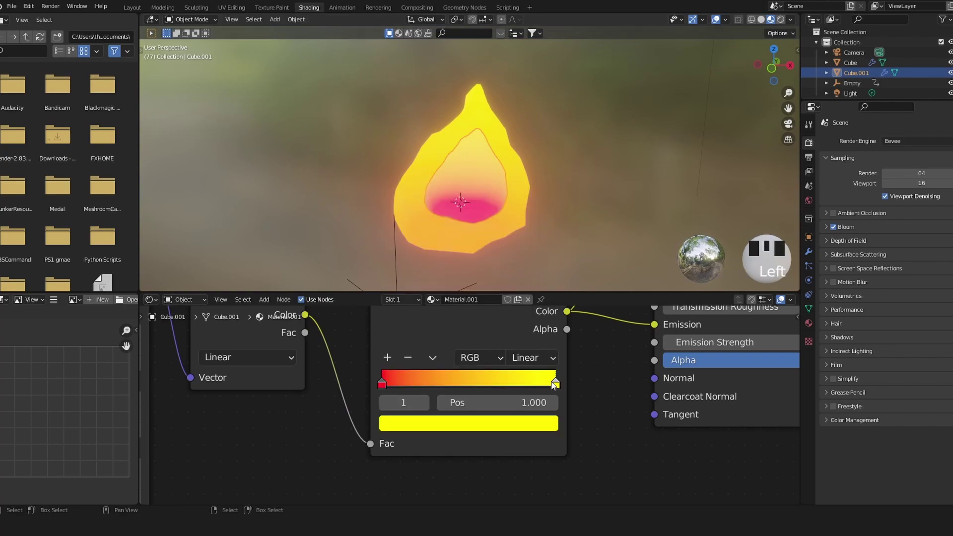
pyautogui.scroll(-2, 500, 429)
pyautogui.click(484, 448)
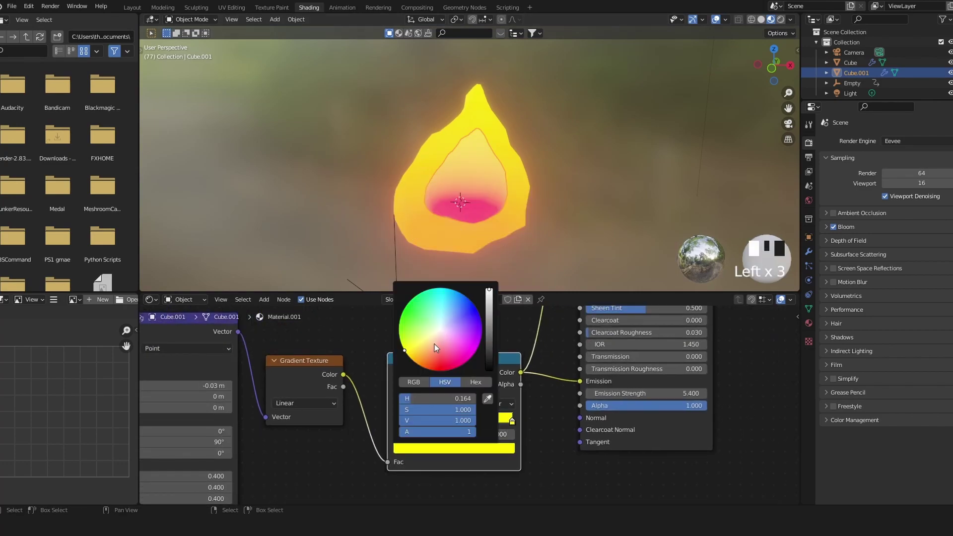
pyautogui.click(417, 364)
pyautogui.moveTo(417, 363); pyautogui.dragTo(414, 362)
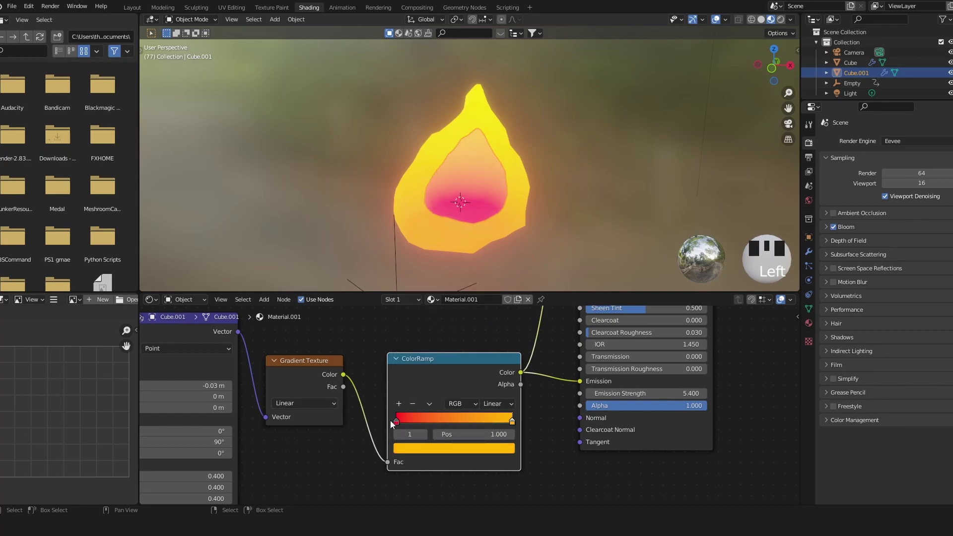
pyautogui.click(392, 420)
pyautogui.click(423, 447)
pyautogui.click(445, 370)
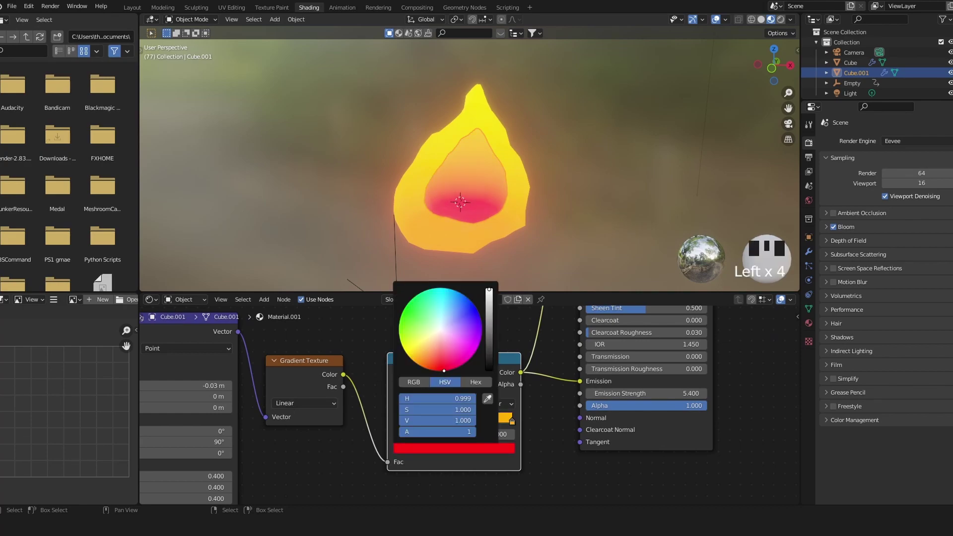
# Switch the viewport to Rendered shading and examine the inner flame's colors against the outer flame
pyautogui.press('z')
pyautogui.moveTo(532, 199); pyautogui.dragTo(589, 188, button='middle')
pyautogui.hotkey('alt', 'a')
pyautogui.rightClick(497, 188)
pyautogui.rightClick(498, 187)
pyautogui.rightClick(498, 188)
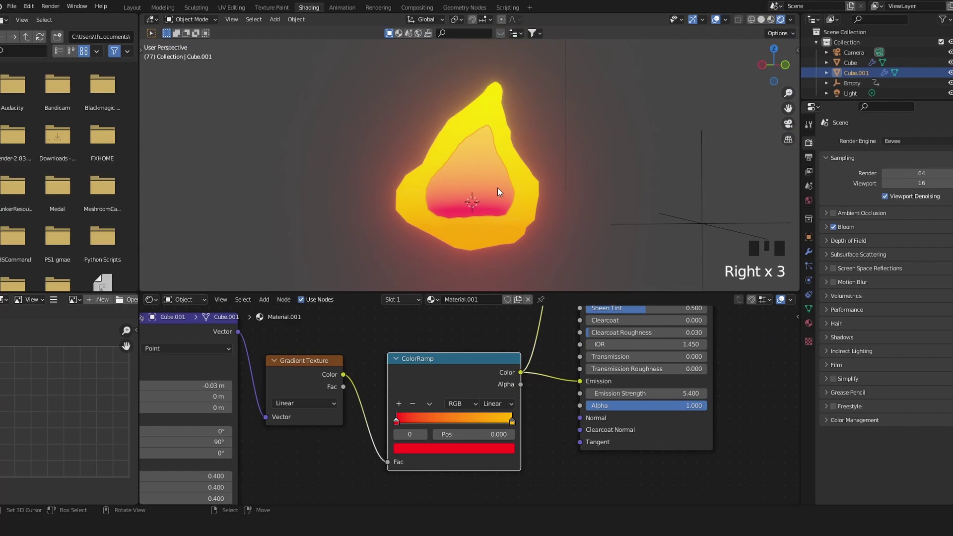
pyautogui.scroll(-2, 469, 414)
pyautogui.moveTo(532, 357); pyautogui.dragTo(541, 342, button='middle')
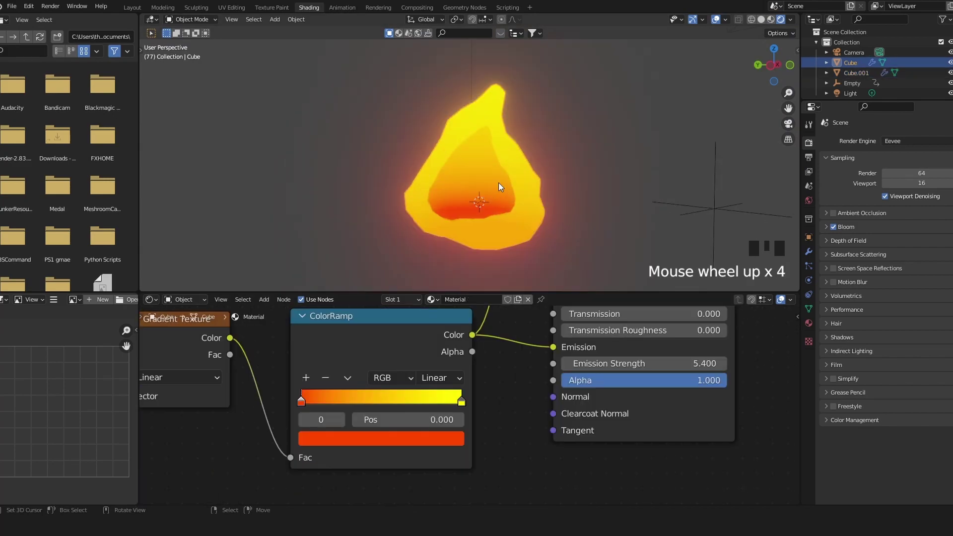
# Select the inner flame and change its ColorRamp end stop to a greenish yellow
pyautogui.scroll(1, 498, 183)
pyautogui.rightClick(499, 183)
pyautogui.rightClick(498, 183)
pyautogui.rightClick(498, 182)
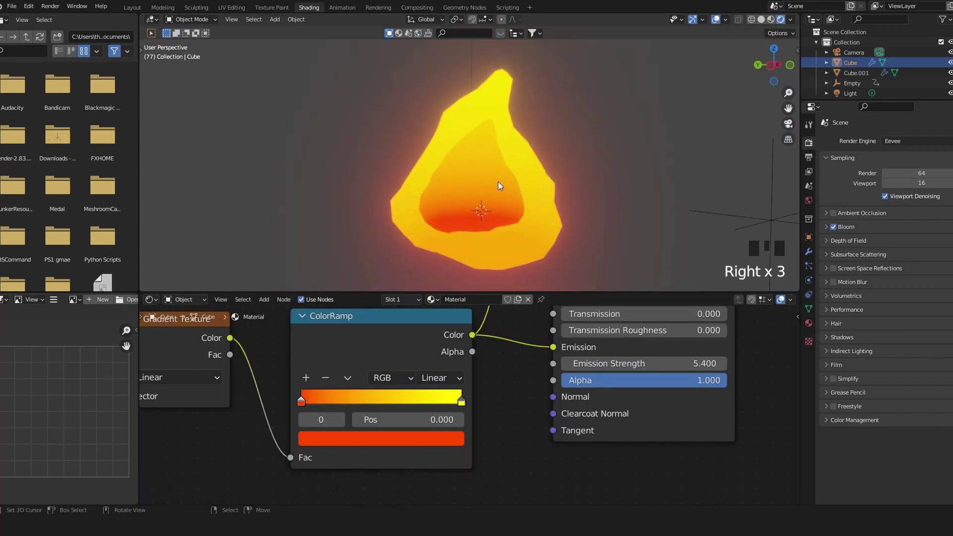
pyautogui.rightClick(499, 182)
pyautogui.click(461, 400)
pyautogui.click(461, 401)
pyautogui.click(414, 442)
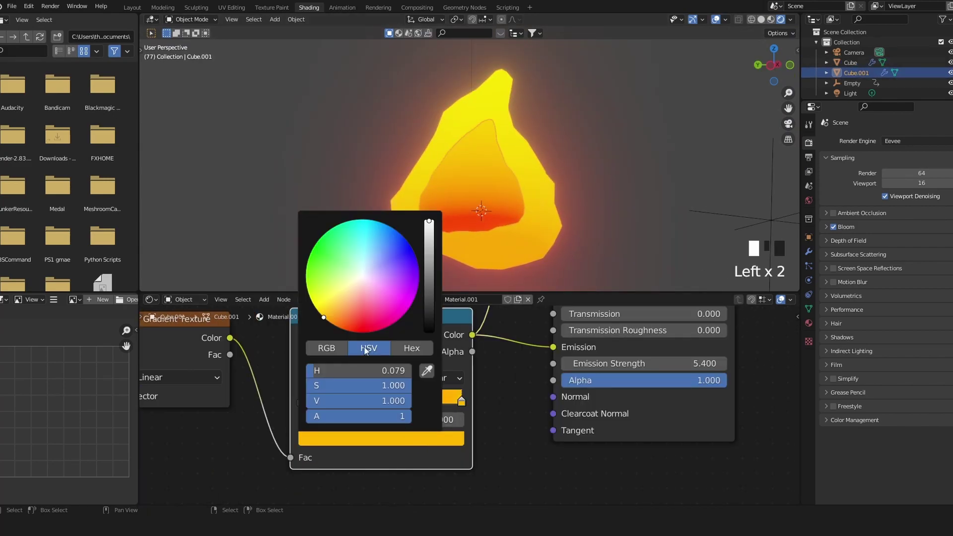
pyautogui.moveTo(338, 322); pyautogui.dragTo(308, 295)
pyautogui.hotkey('ctrl', 's')
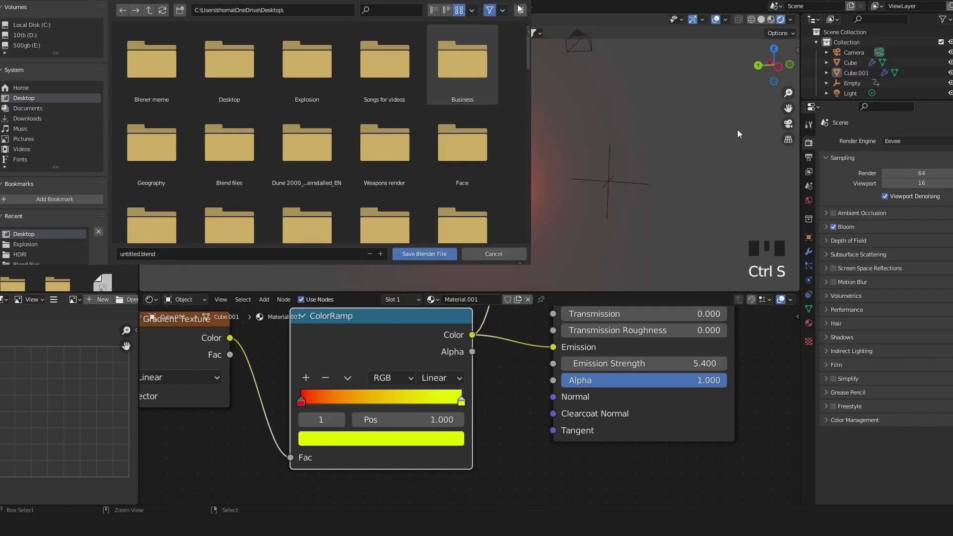
pyautogui.click(518, 5)
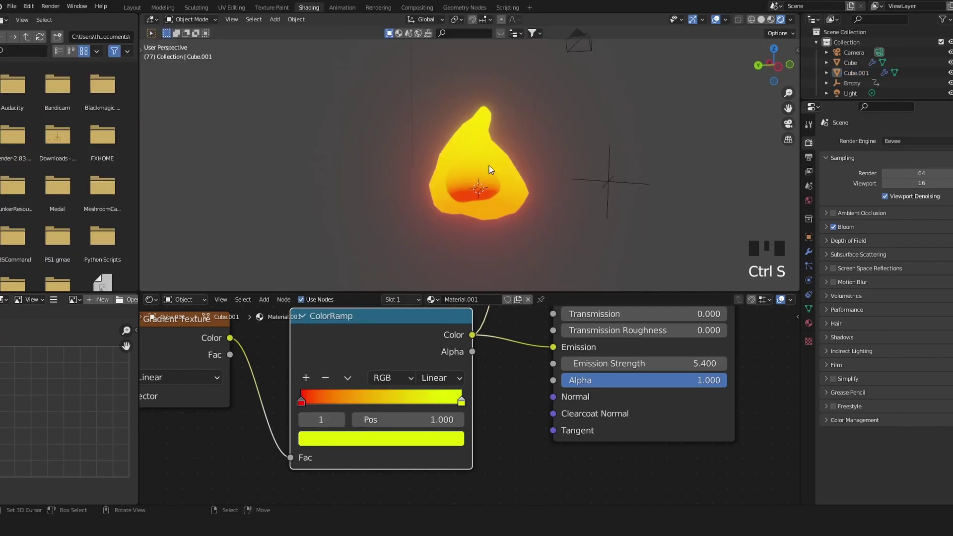
# Lower the inner flame along the Z axis and nudge it sideways within the outer flame
pyautogui.scroll(2, 489, 165)
pyautogui.rightClick(495, 186)
pyautogui.rightClick(496, 186)
pyautogui.press('g')
pyautogui.press('z')
pyautogui.click(521, 206)
pyautogui.press('g')
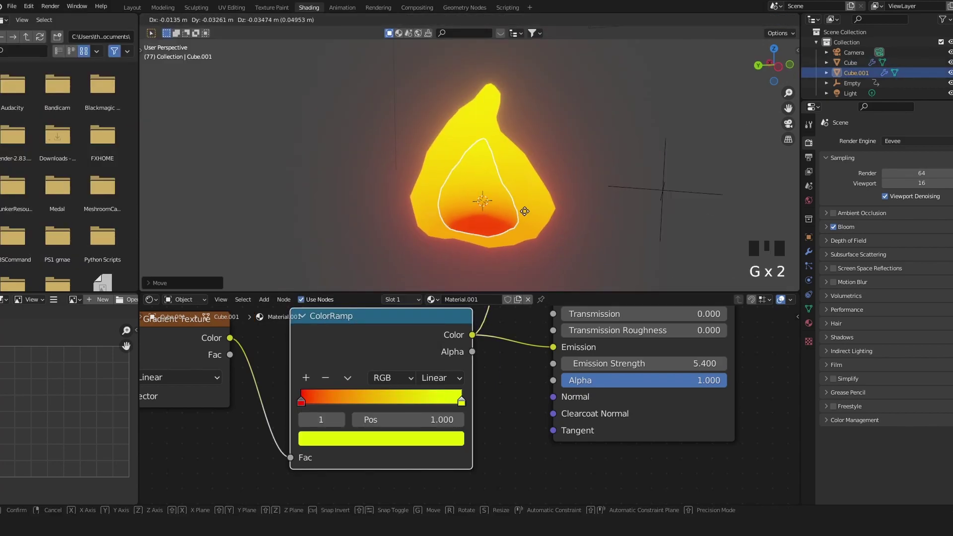
pyautogui.click(527, 210)
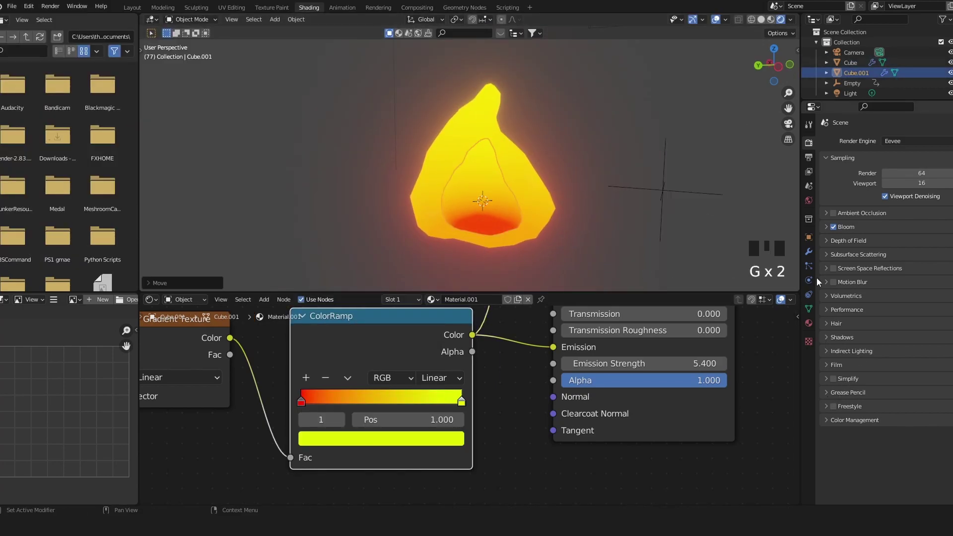
# Try the inner flame's material without Backface Culling, viewing it from another angle, and restore the option
pyautogui.click(809, 323)
pyautogui.scroll(-15, 877, 321)
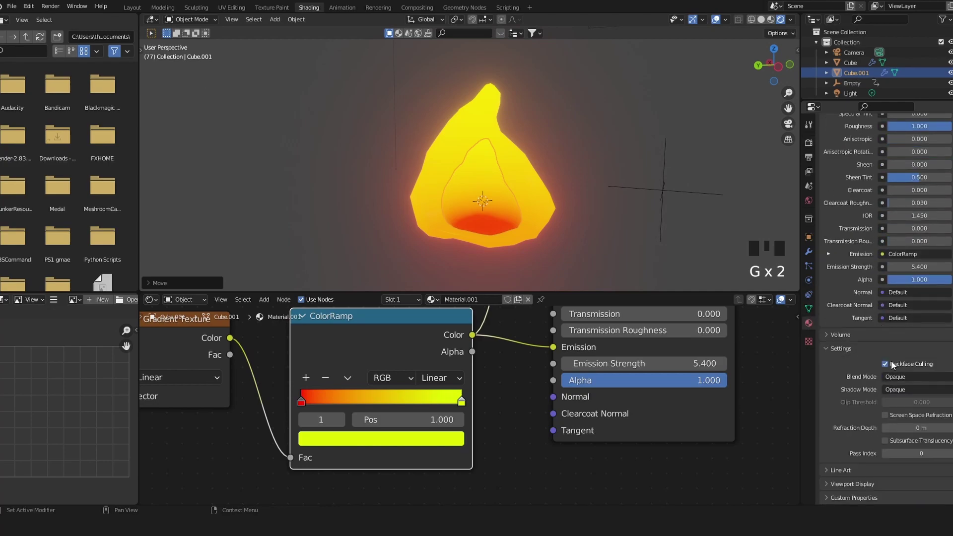
pyautogui.click(886, 363)
pyautogui.moveTo(549, 212); pyautogui.dragTo(596, 189, button='middle')
pyautogui.click(885, 364)
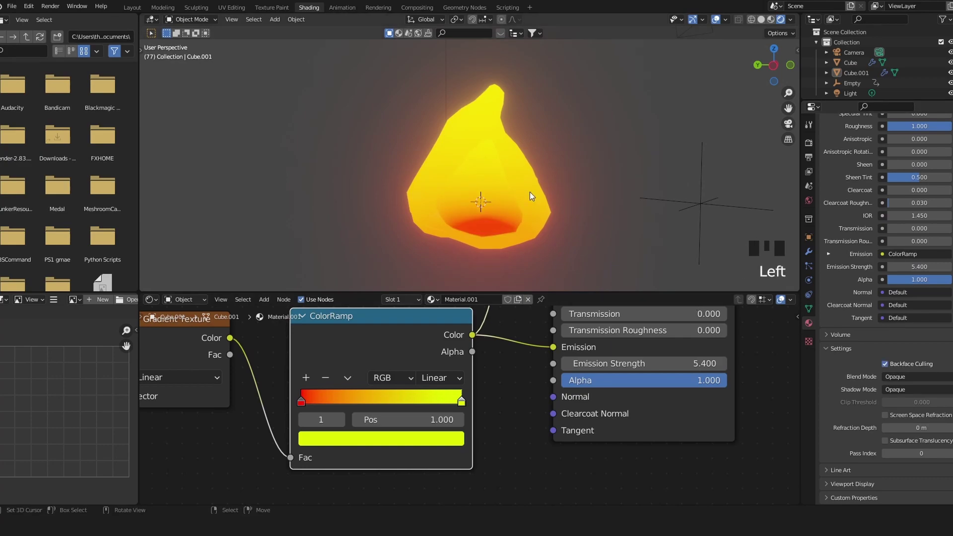
# Save the scene to the Desktop folder as Fire 2.blend
pyautogui.hotkey('alt', 'a')
pyautogui.scroll(-3, 541, 232)
pyautogui.moveTo(541, 232); pyautogui.dragTo(551, 220, button='middle')
pyautogui.hotkey('ctrl', 's')
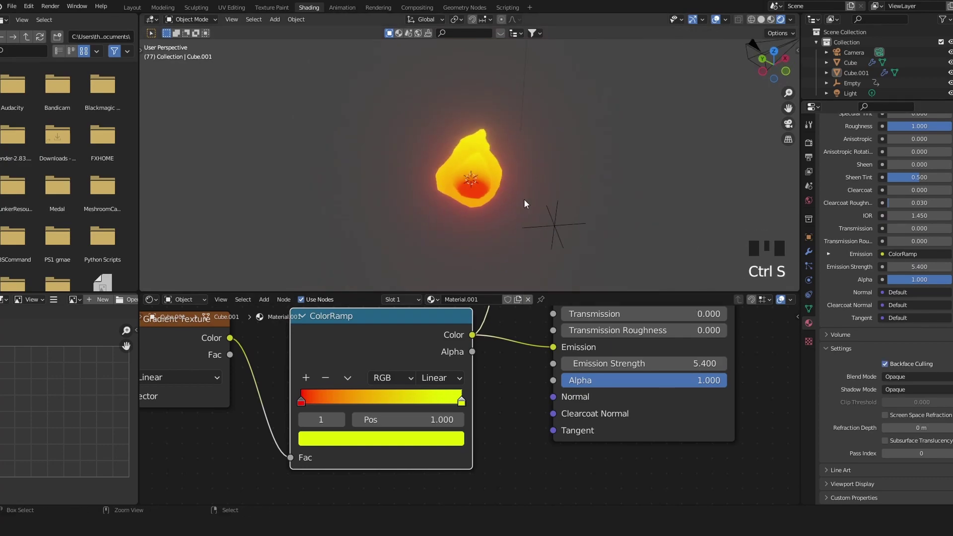
pyautogui.click(195, 252)
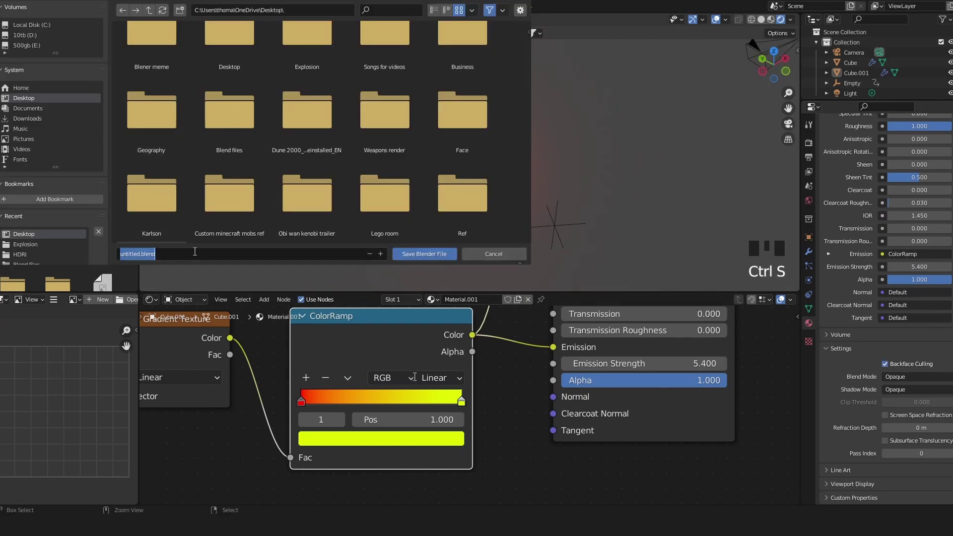
pyautogui.write('Fire.blend')
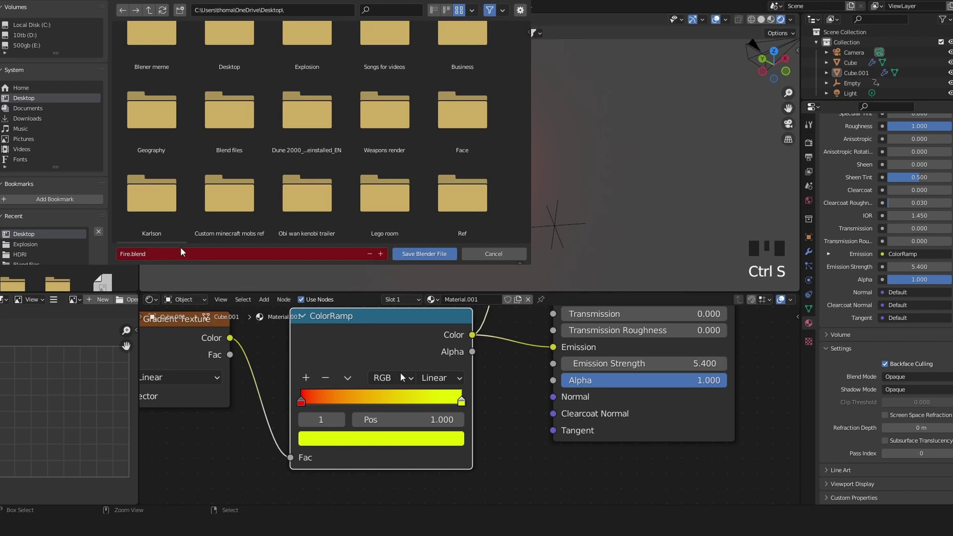
pyautogui.hotkey('ctrl', 'a')
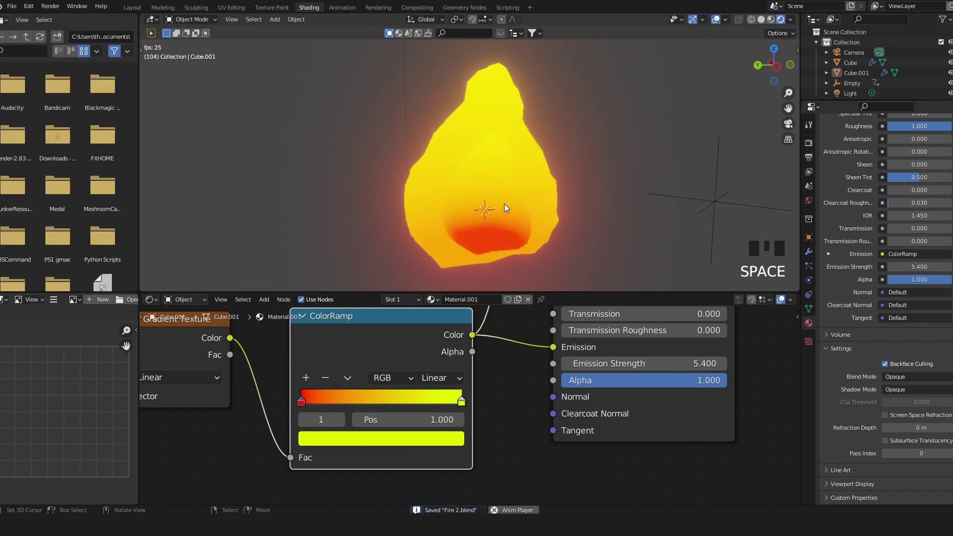
# Play the two-layer flame animation to check how the inner flame moves, and stop playback
pyautogui.press('space')
pyautogui.press('space')
pyautogui.press('space')
pyautogui.rightClick(507, 189)
pyautogui.rightClick(507, 189)
pyautogui.press('Escape')
# Select the inner flame and raise it slightly inside the outer flame
pyautogui.rightClick(507, 189)
pyautogui.rightClick(507, 189)
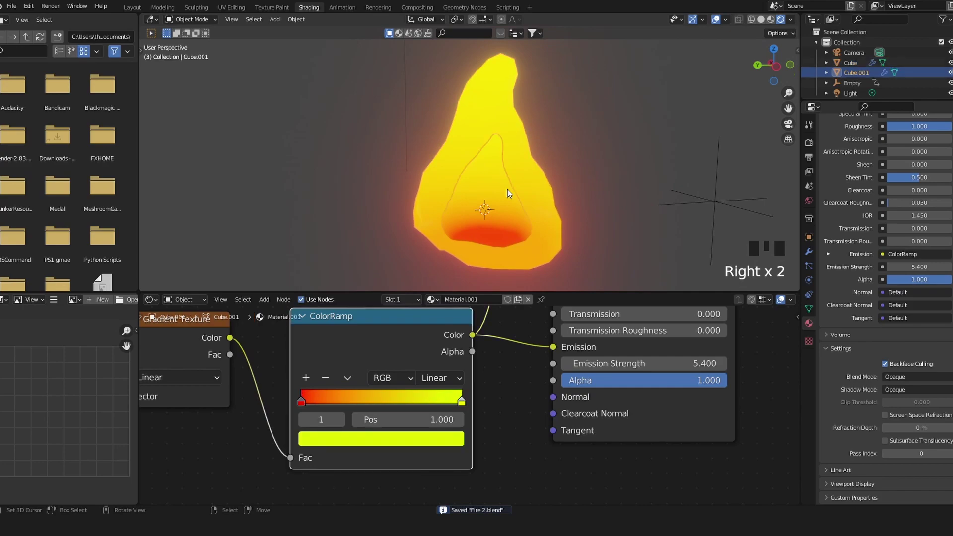
pyautogui.press('g')
pyautogui.click(507, 180)
# Display the inner flame's modifiers, play the animation while viewing the flame from several angles, and save the file
pyautogui.click(809, 251)
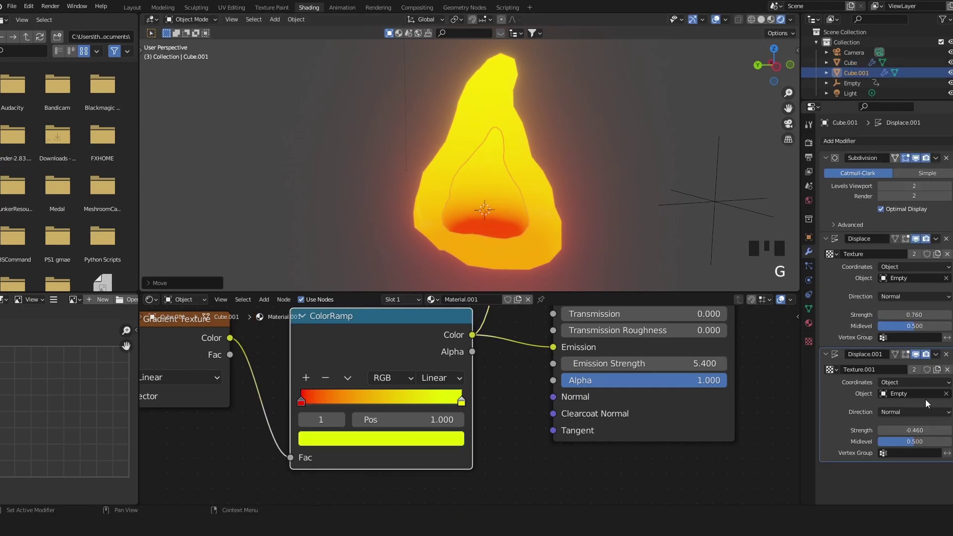
pyautogui.hotkey('alt', 'a')
pyautogui.press('space')
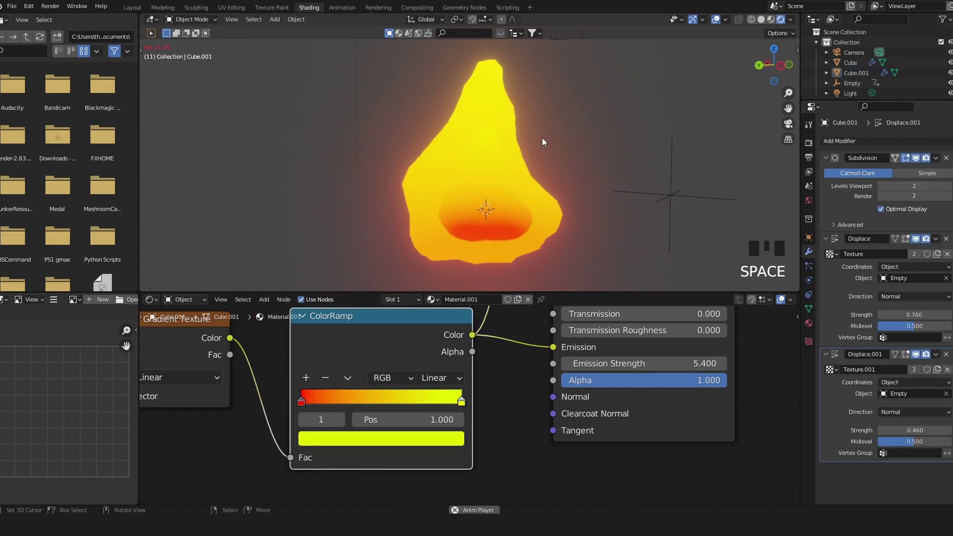
pyautogui.scroll(-5, 662, 204)
pyautogui.moveTo(615, 201); pyautogui.dragTo(507, 192, button='middle')
pyautogui.scroll(5, 507, 192)
pyautogui.press('space')
pyautogui.hotkey('ctrl', 's')
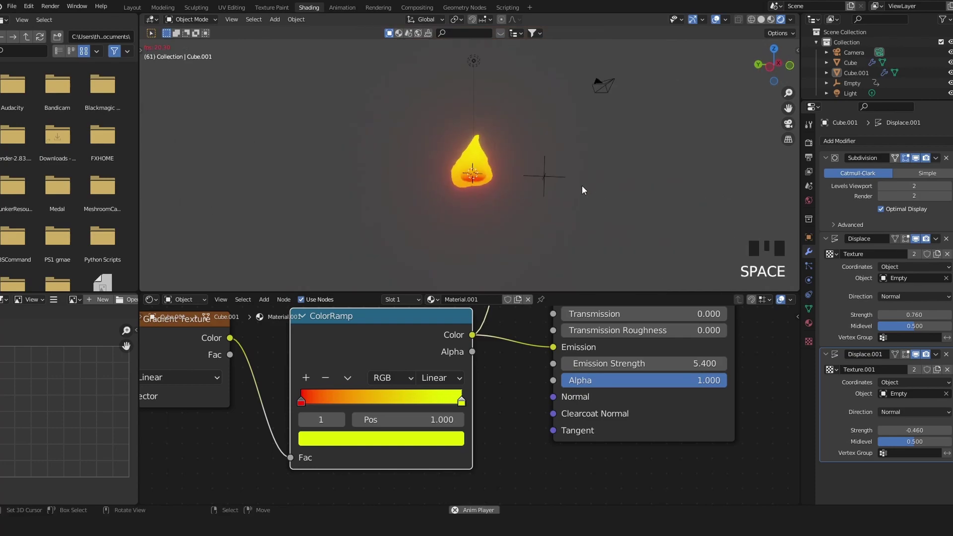
pyautogui.press('space')
# Switch to the Layout workspace and view the flame up close over the grid floor
pyautogui.click(142, 8)
pyautogui.scroll(-2, 518, 201)
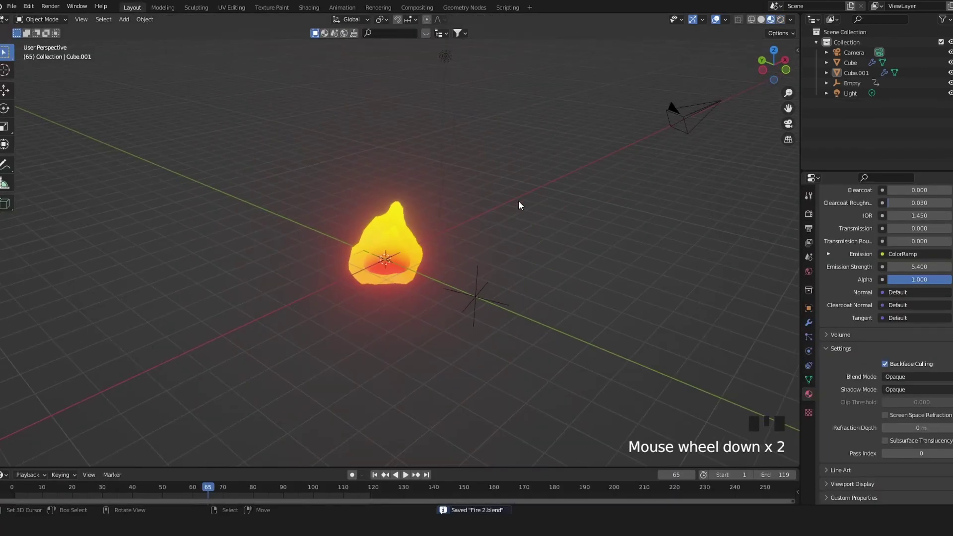
pyautogui.moveTo(518, 201); pyautogui.dragTo(489, 195, button='middle')
pyautogui.scroll(4, 521, 205)
pyautogui.hotkey('shift', 'a')
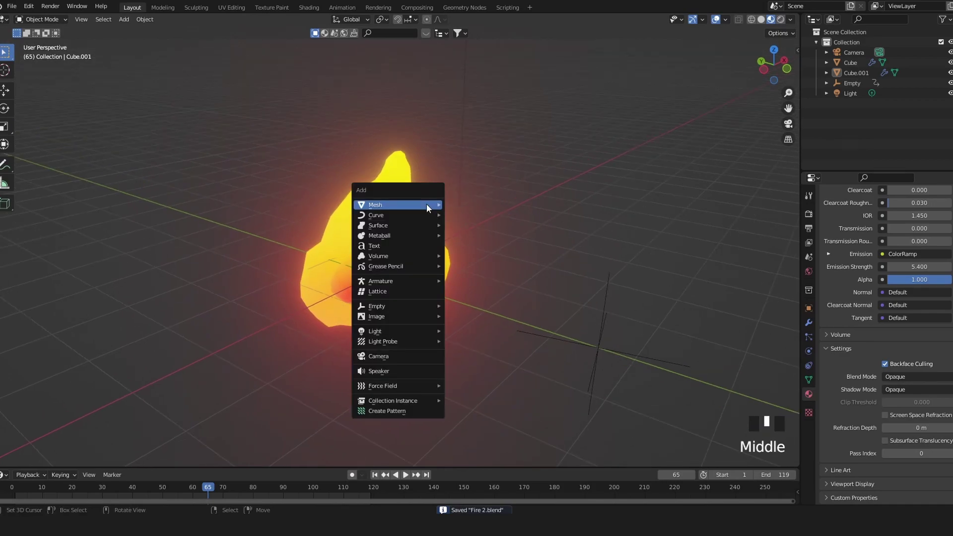
pyautogui.press('Escape')
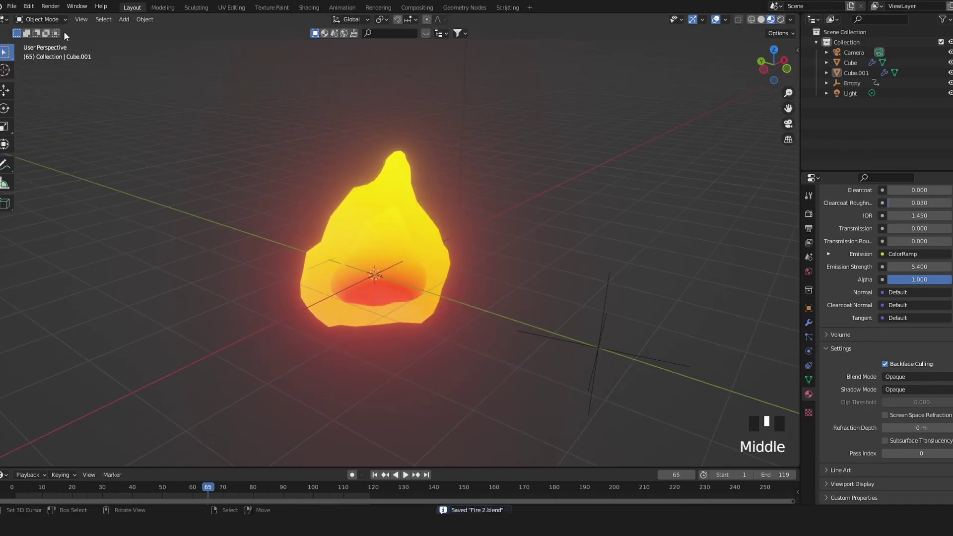
# Open the recent file Fire.blend and play its campfire animation
pyautogui.click(5, 6)
pyautogui.click(30, 19)
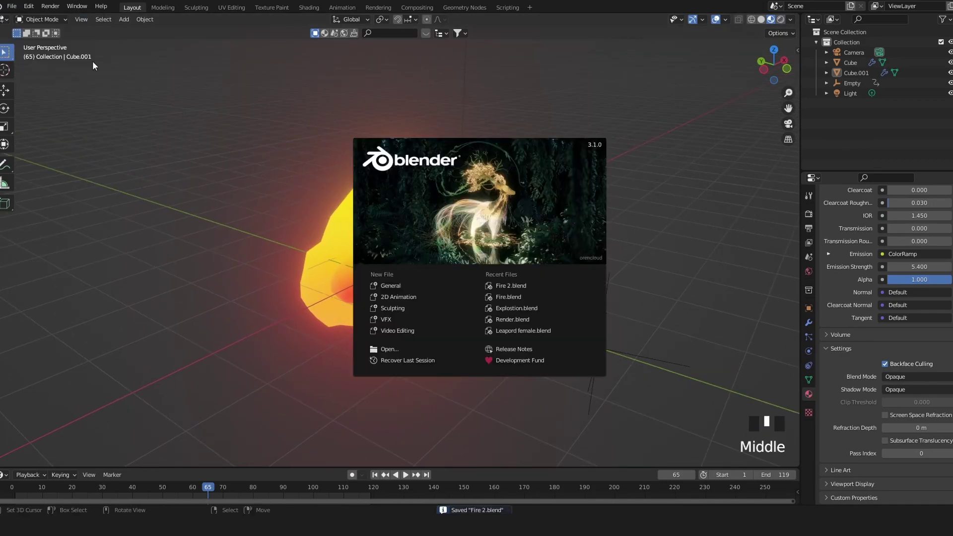
pyautogui.click(514, 297)
pyautogui.press('space')
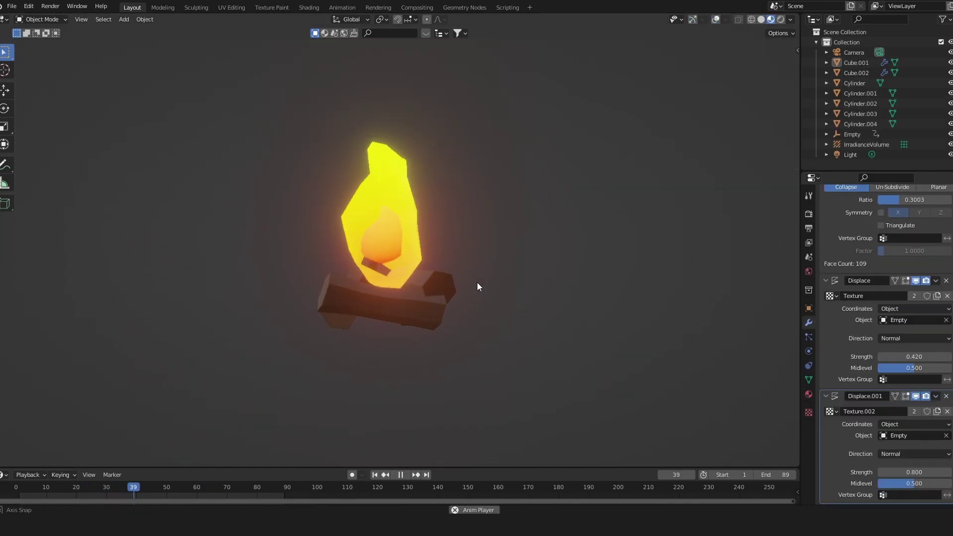